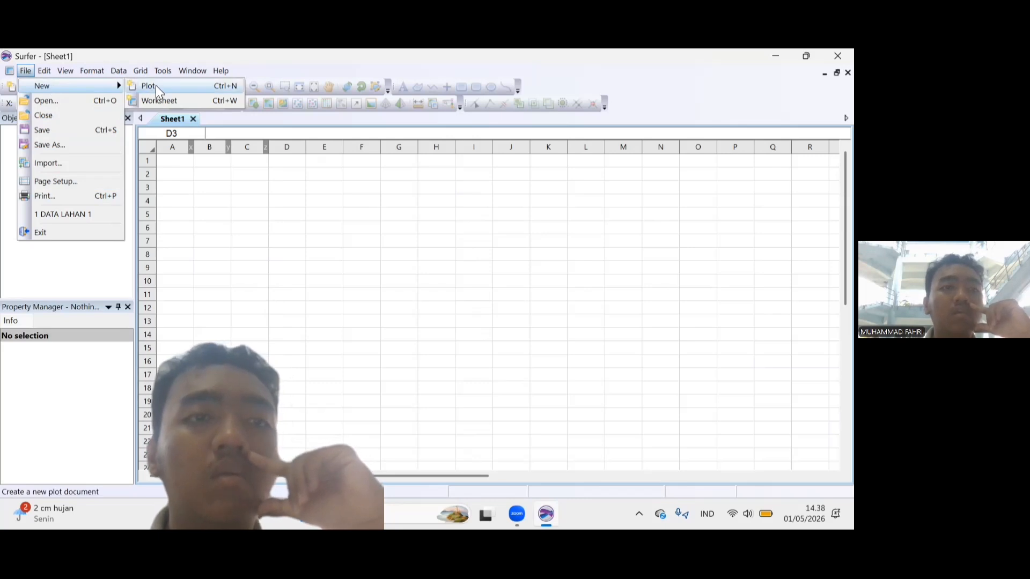
# Create a new plot document and set its paper size to Letter.
pyautogui.click(147, 85)
pyautogui.click(26, 70)
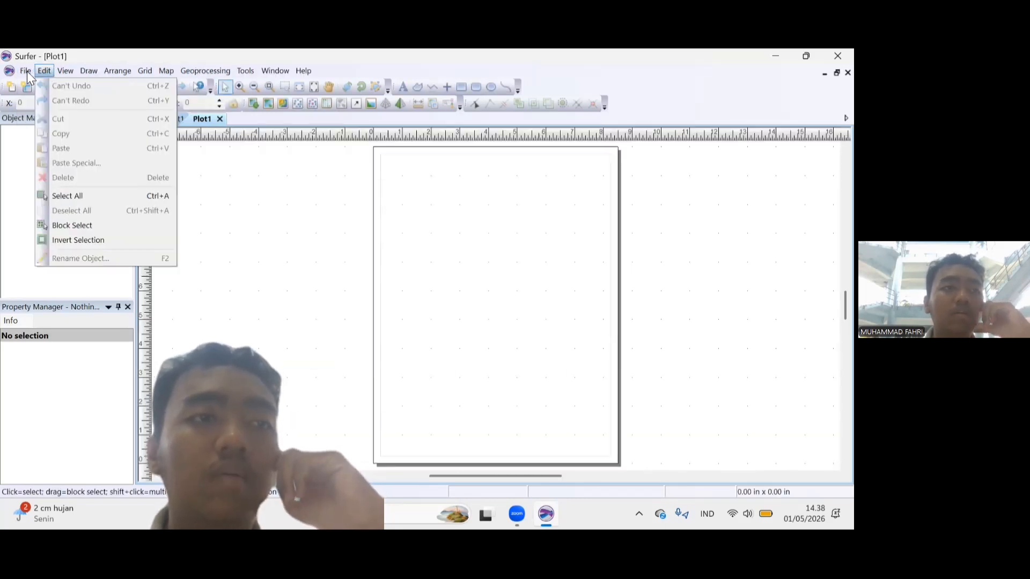
pyautogui.click(25, 71)
pyautogui.click(25, 71)
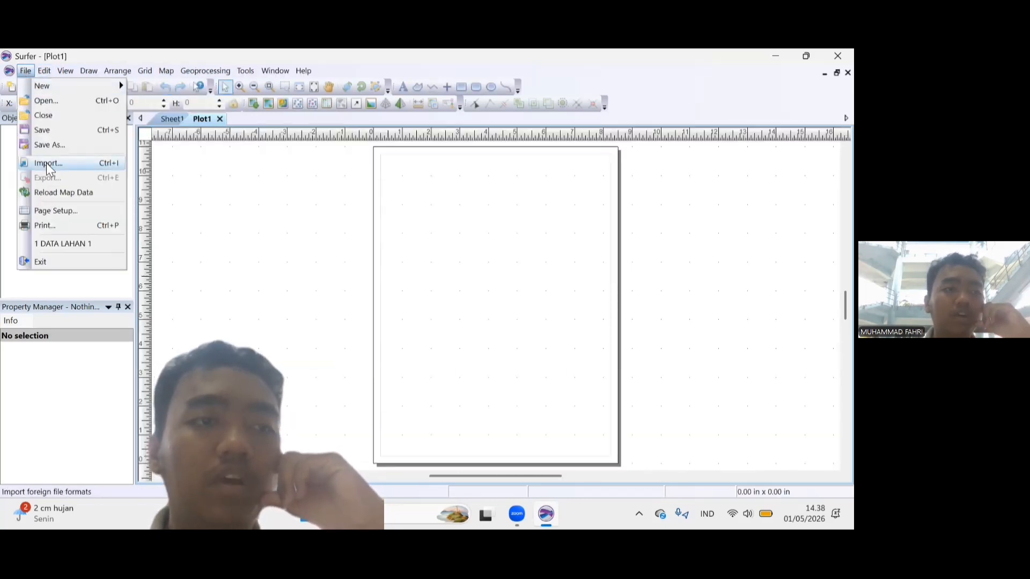
pyautogui.click(64, 213)
pyautogui.click(388, 239)
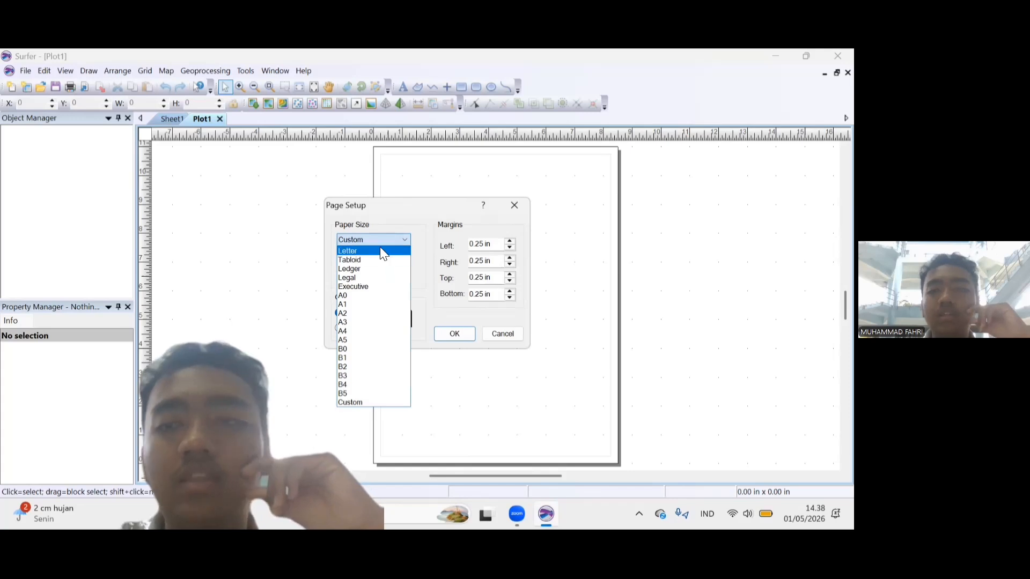
pyautogui.click(380, 247)
pyautogui.click(455, 334)
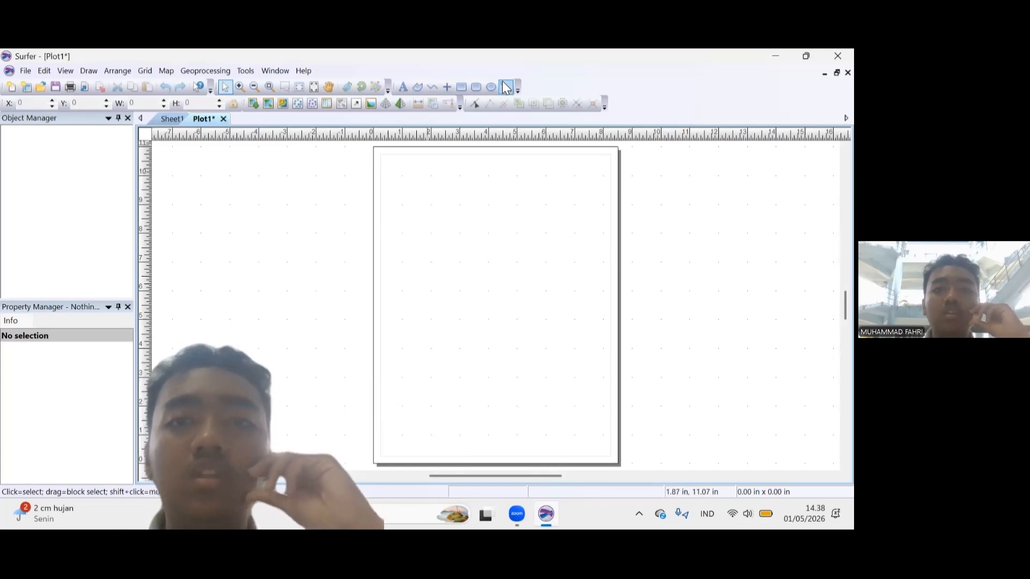
# Draw a rectangular frame along the margin lines of the page.
pyautogui.click(461, 87)
pyautogui.moveTo(382, 154); pyautogui.dragTo(610, 420)
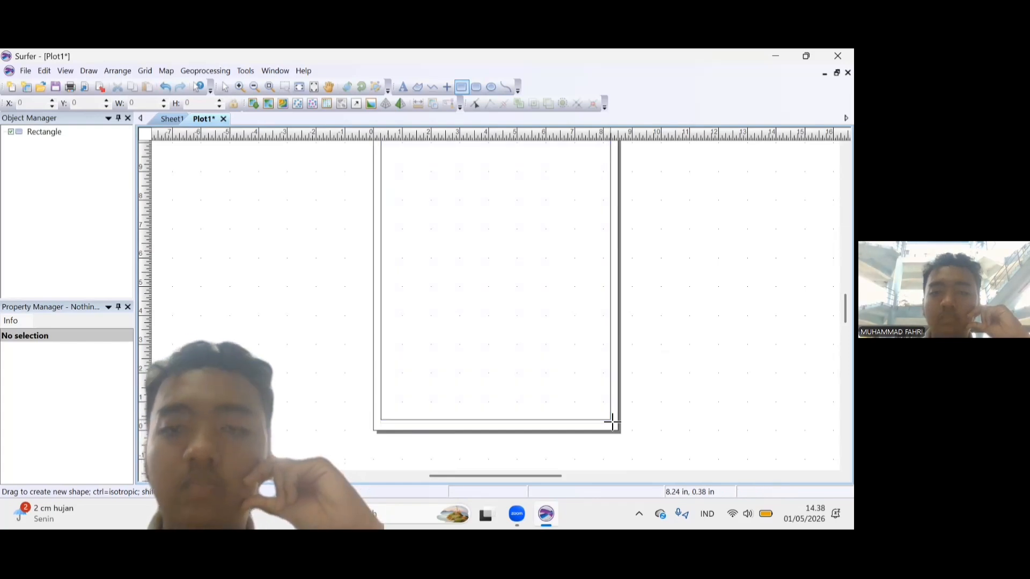
# Create a new contour map from the DATA LAHAN 1 grid file.
pyautogui.click(172, 73)
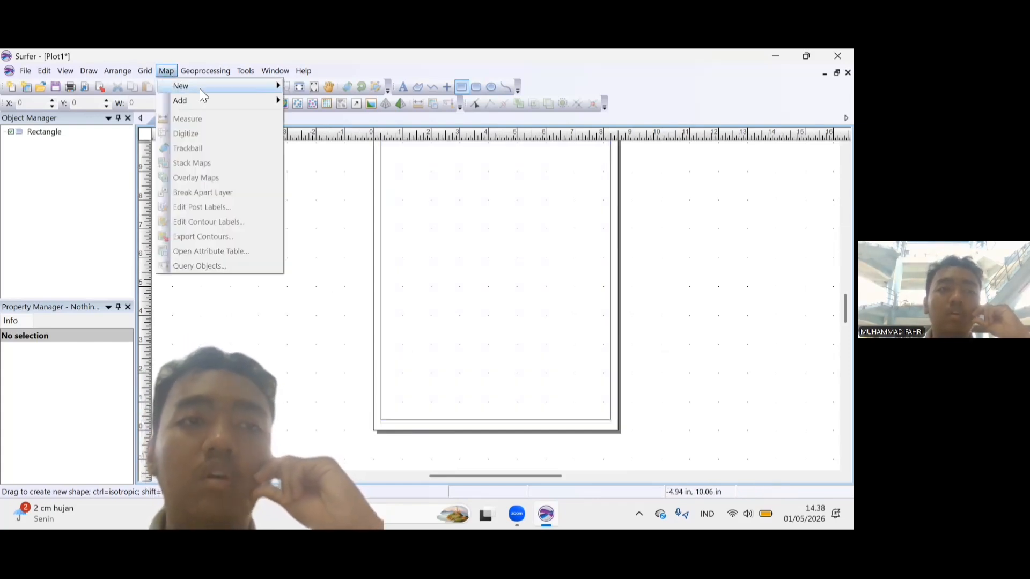
pyautogui.moveTo(200, 87)
pyautogui.click(314, 131)
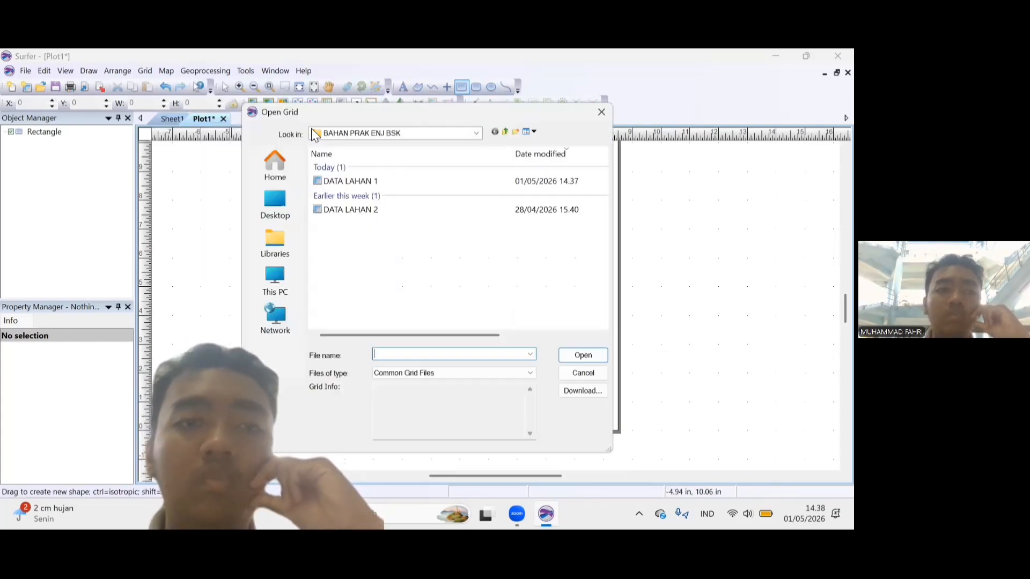
pyautogui.click(351, 181)
pyautogui.click(594, 358)
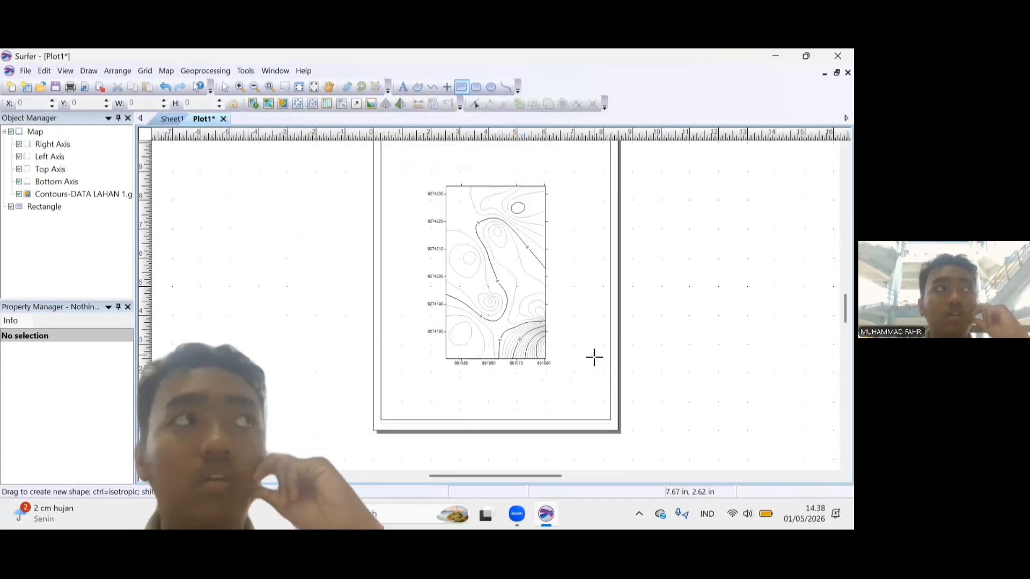
# Turn on filled contours for the DATA LAHAN 1 contour layer and set the fill colors to Land2.
pyautogui.rightClick(62, 195)
pyautogui.click(51, 196)
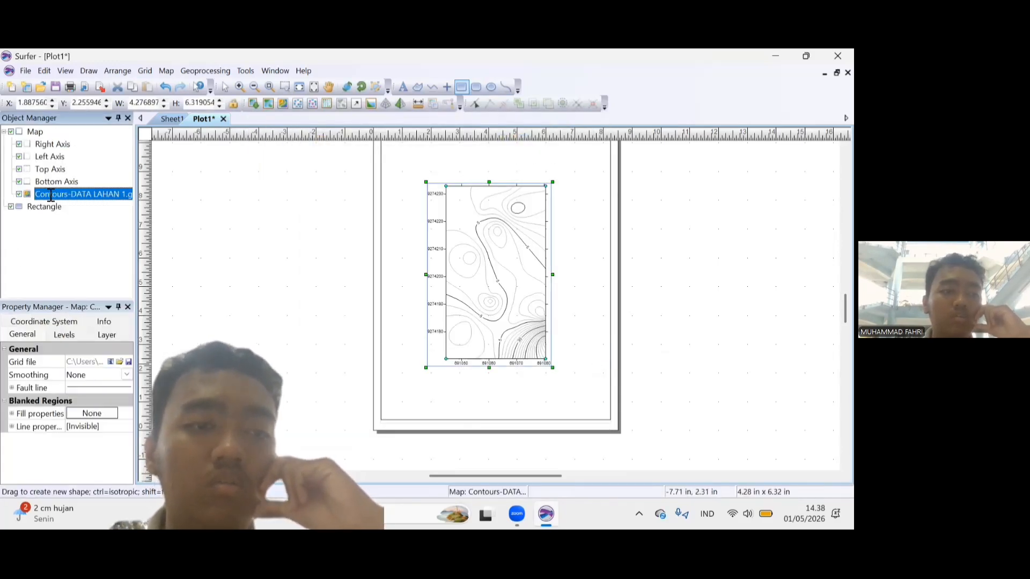
pyautogui.click(64, 335)
pyautogui.moveTo(128, 383); pyautogui.dragTo(129, 406)
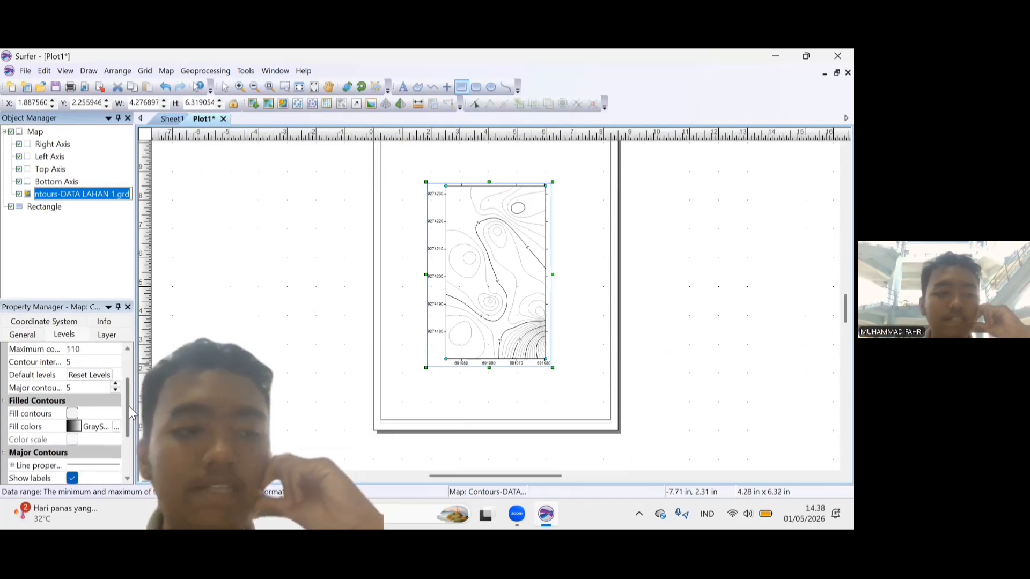
pyautogui.click(72, 415)
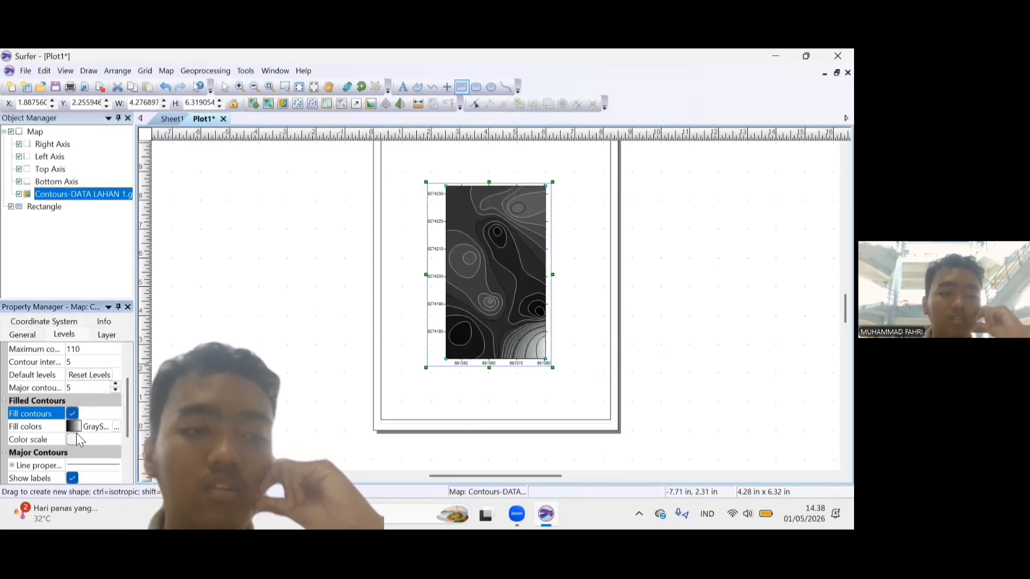
pyautogui.click(76, 428)
pyautogui.scroll(-7, 151, 426)
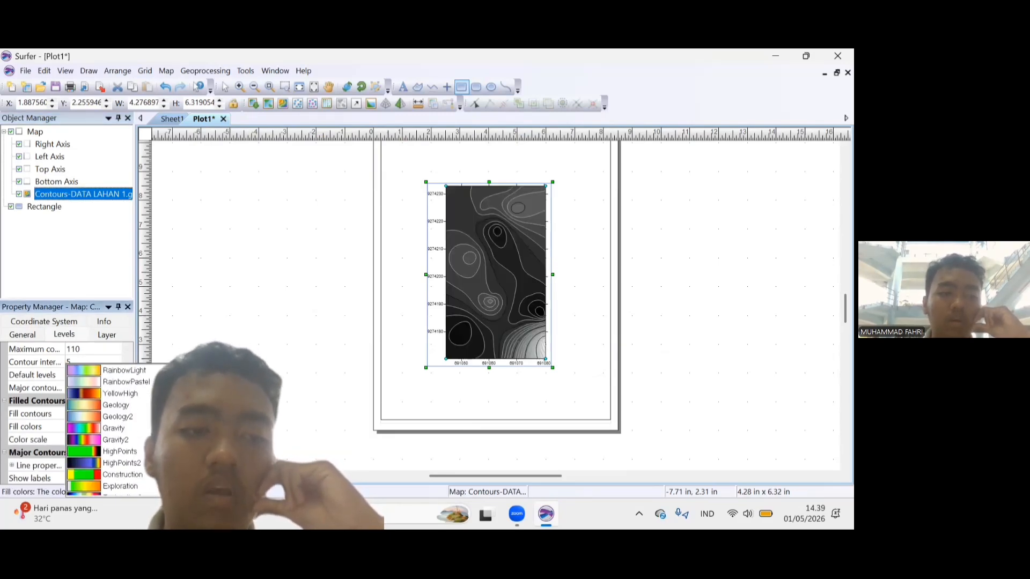
pyautogui.click(135, 417)
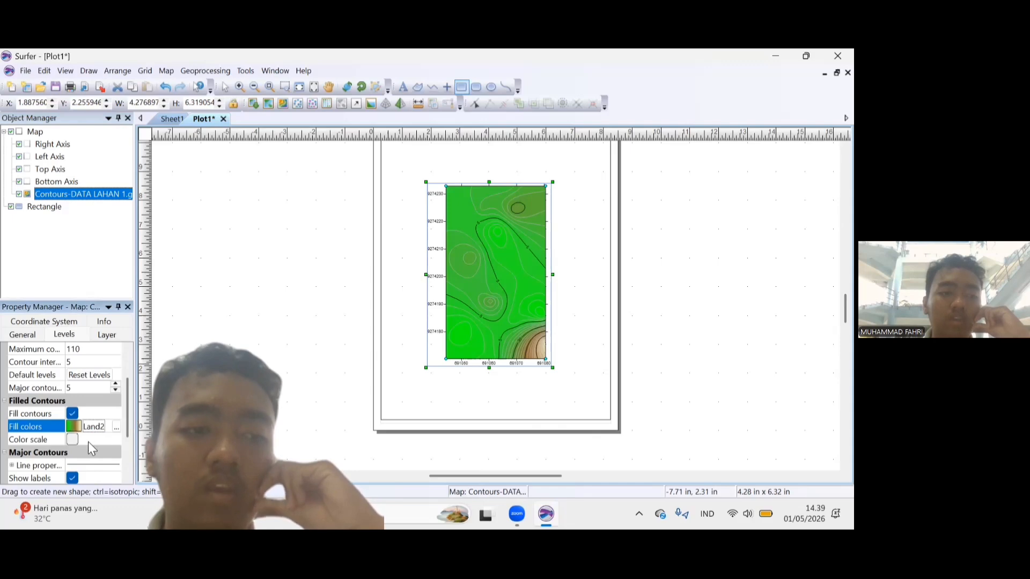
# Display the color scale for the contour layer and show labels on the minor contours.
pyautogui.click(72, 439)
pyautogui.moveTo(128, 411)
pyautogui.mouseDown()
pyautogui.moveTo(123, 446)
pyautogui.moveTo(127, 419)
pyautogui.mouseUp()
pyautogui.click(73, 427)
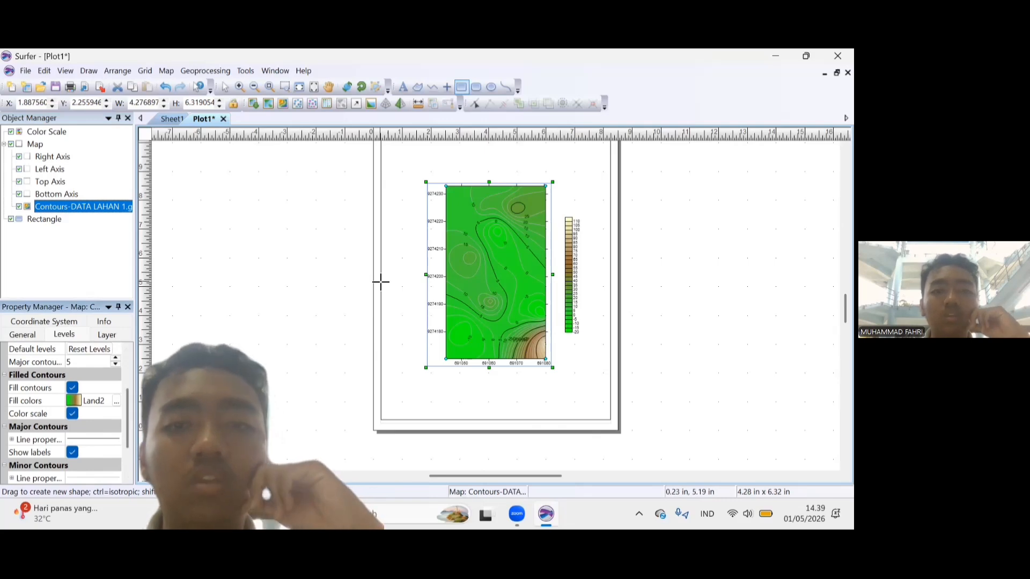
# Add BATAS LAHAN 1.shp to the map as a base layer and adjust the map limits to include it.
pyautogui.rightClick(35, 144)
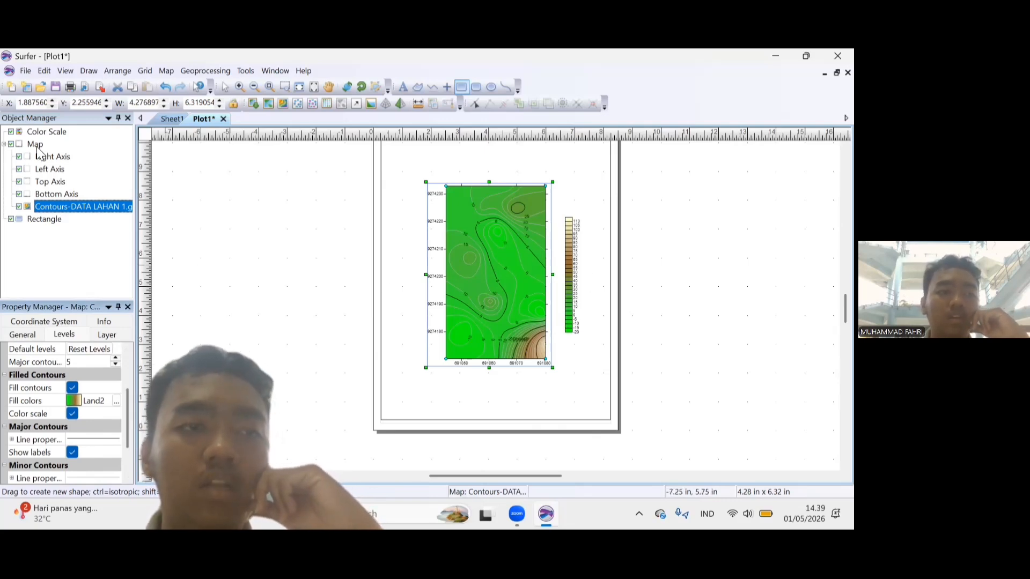
pyautogui.moveTo(107, 308)
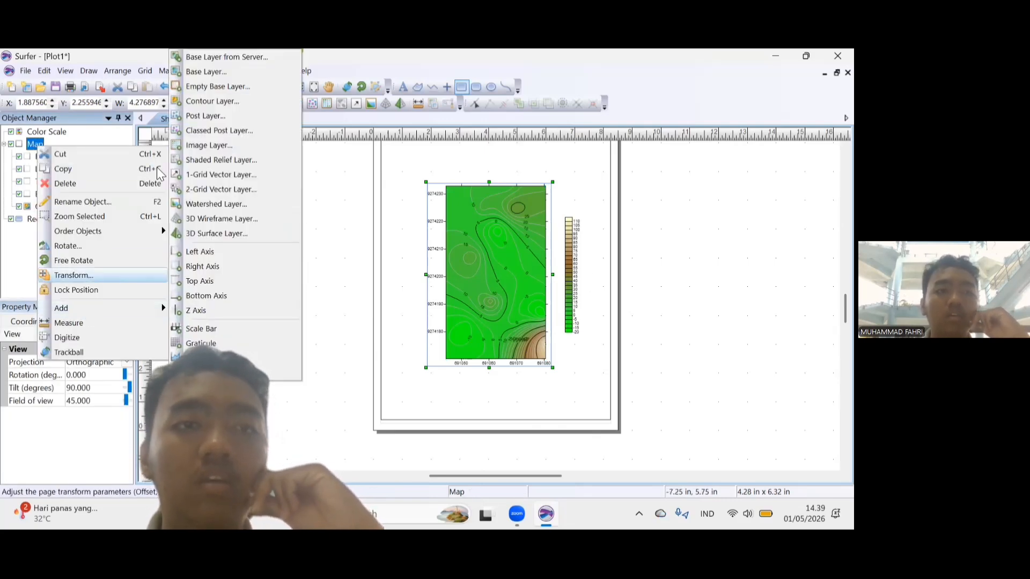
pyautogui.click(193, 72)
pyautogui.click(386, 250)
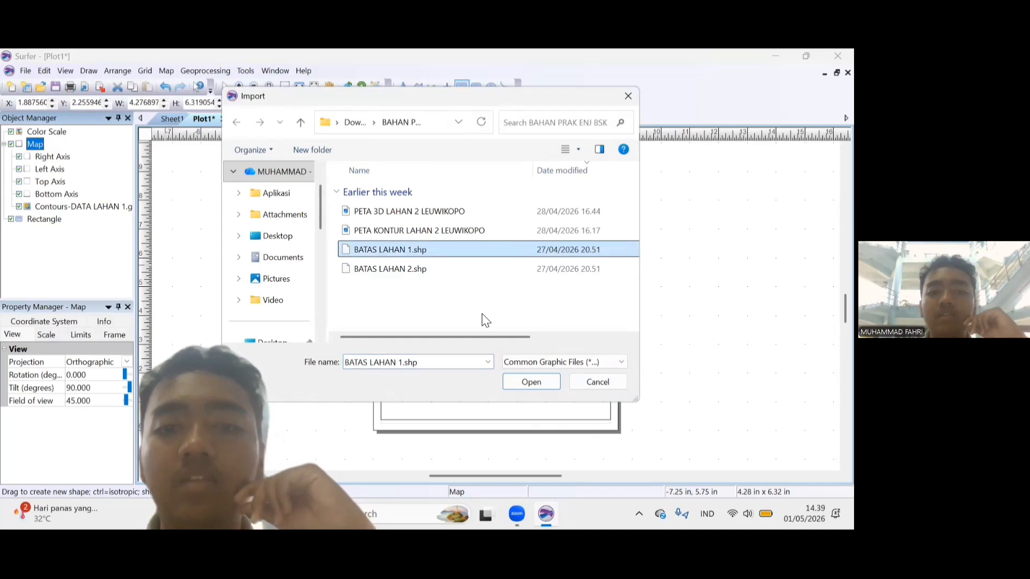
pyautogui.click(534, 384)
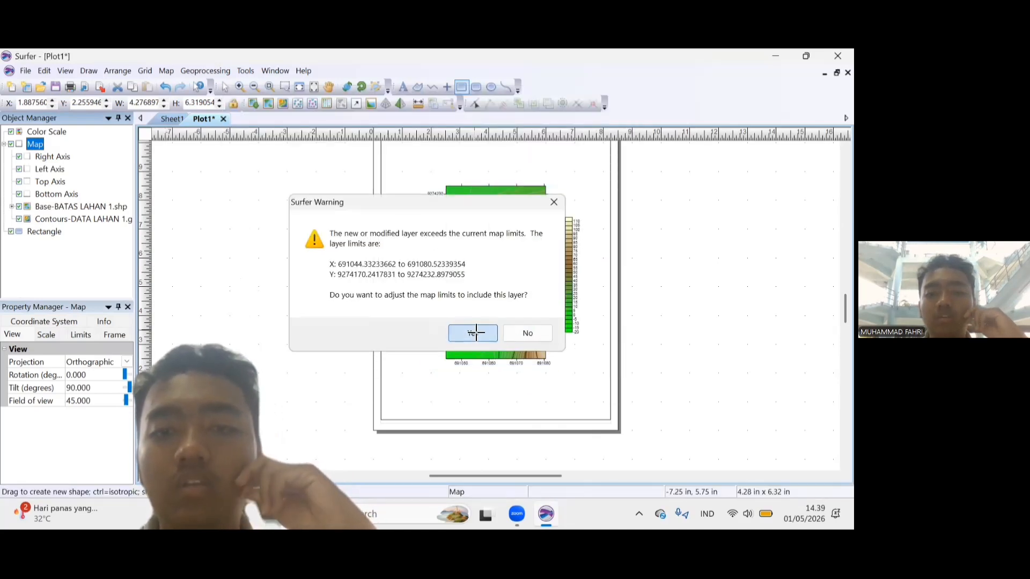
pyautogui.click(474, 333)
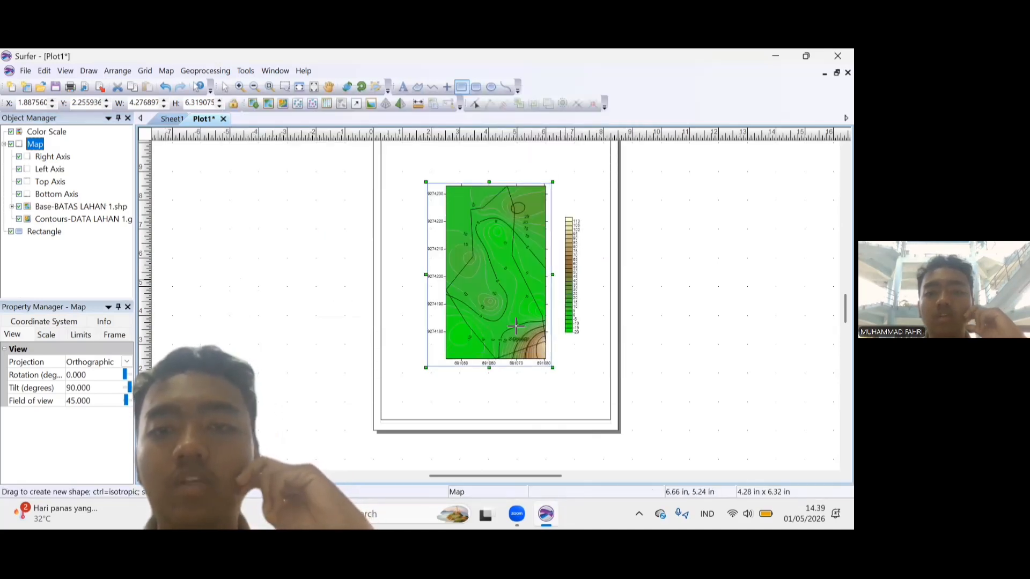
# Expand the BATAS LAHAN 1 base layer and select its boundary polygon.
pyautogui.click(8, 206)
pyautogui.click(11, 207)
pyautogui.click(57, 219)
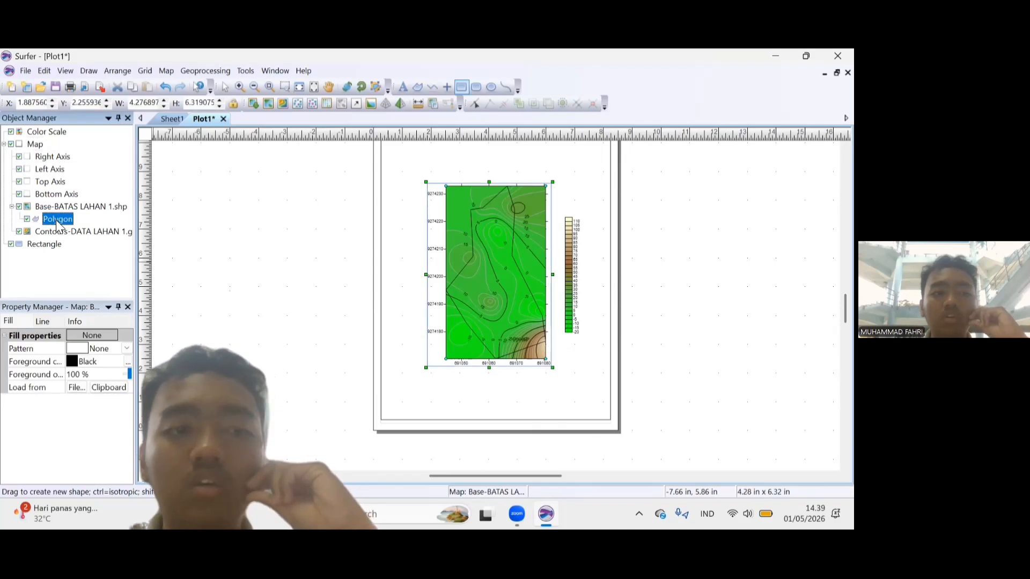
pyautogui.click(75, 362)
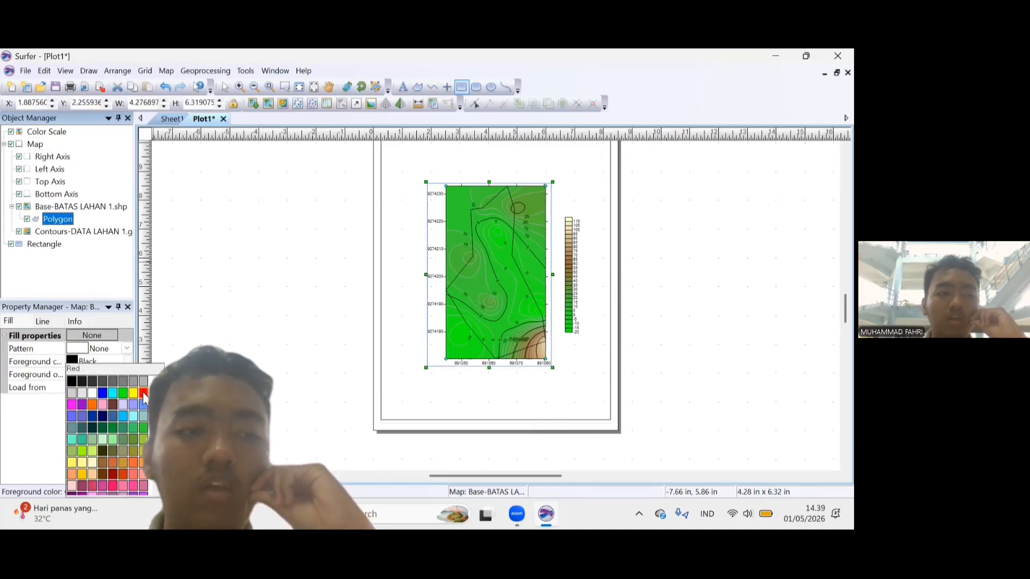
pyautogui.click(143, 393)
pyautogui.click(81, 354)
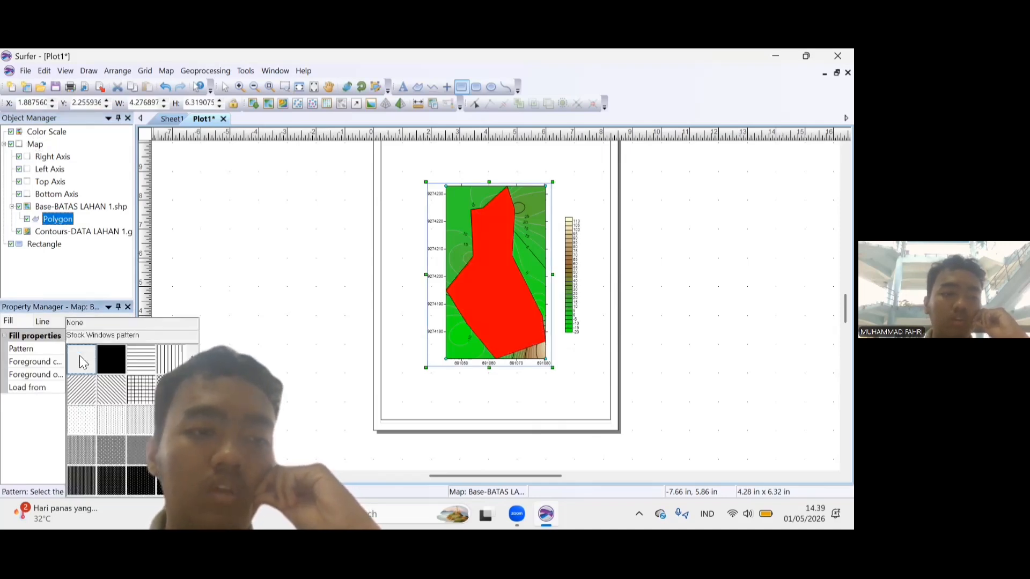
pyautogui.click(81, 362)
# Set the boundary polygon's line color to Red and its line width to 0.05 in.
pyautogui.click(43, 321)
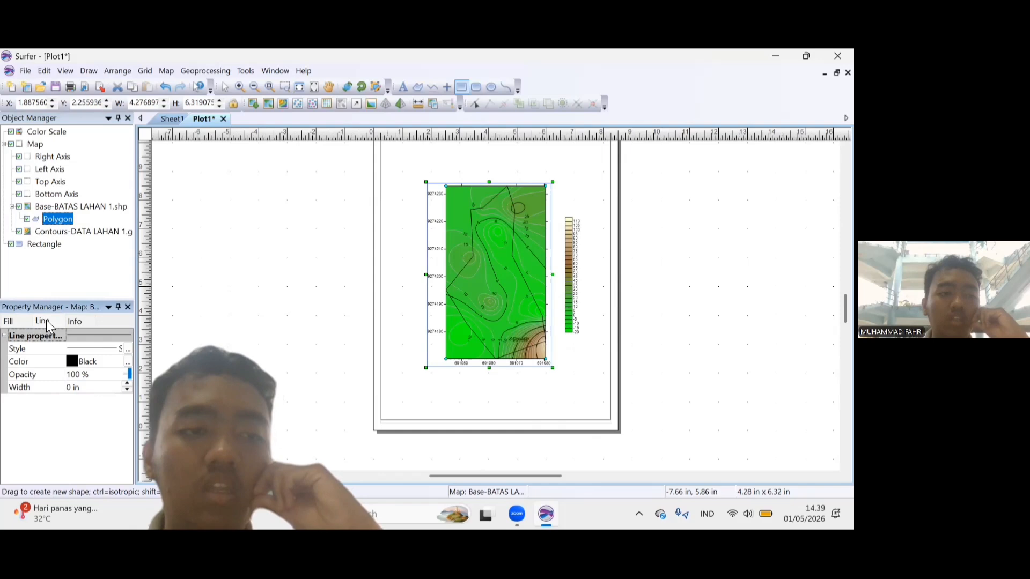
pyautogui.click(75, 361)
pyautogui.click(144, 393)
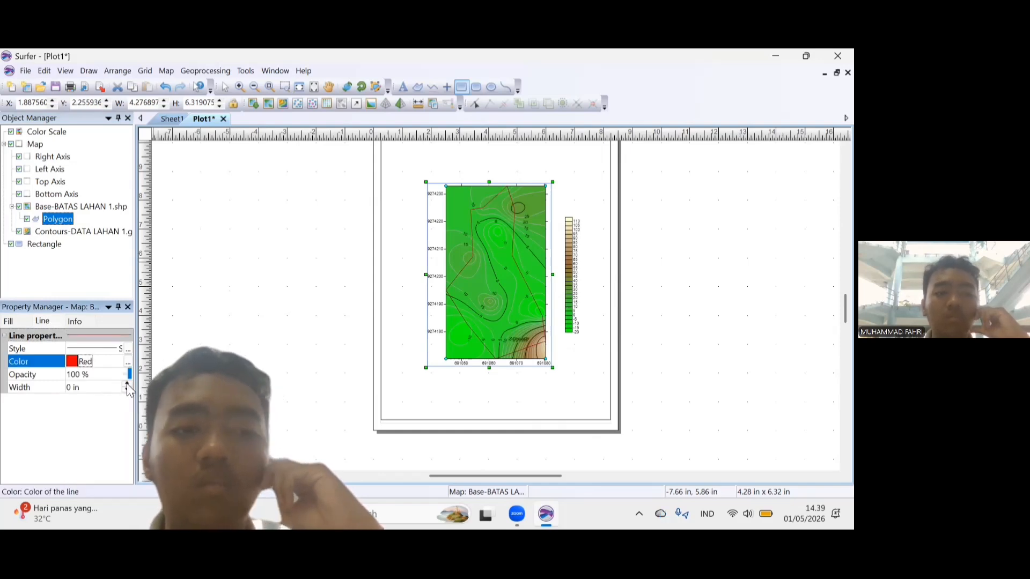
pyautogui.click(126, 383)
pyautogui.click(127, 384)
pyautogui.click(127, 384)
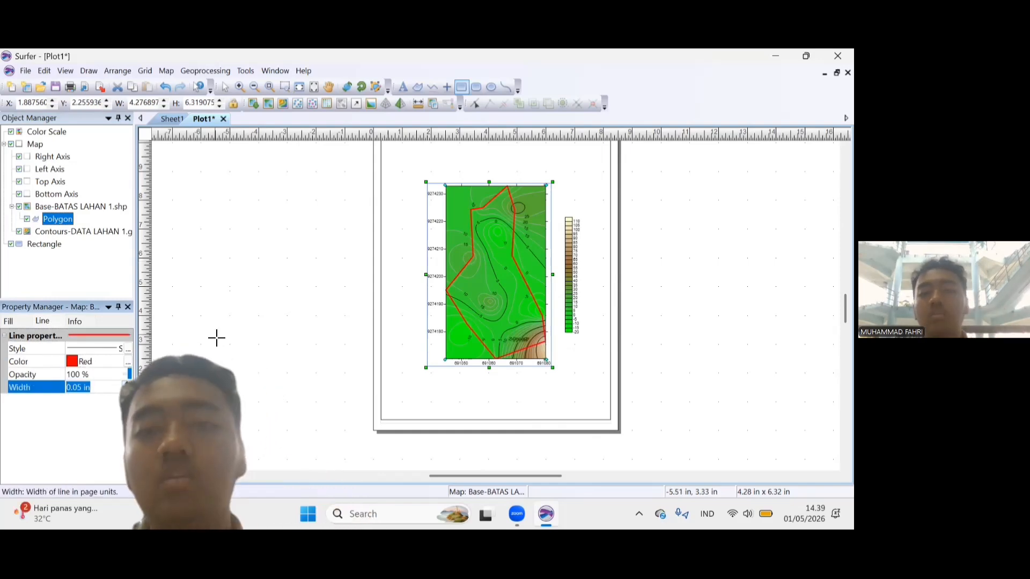
pyautogui.click(75, 207)
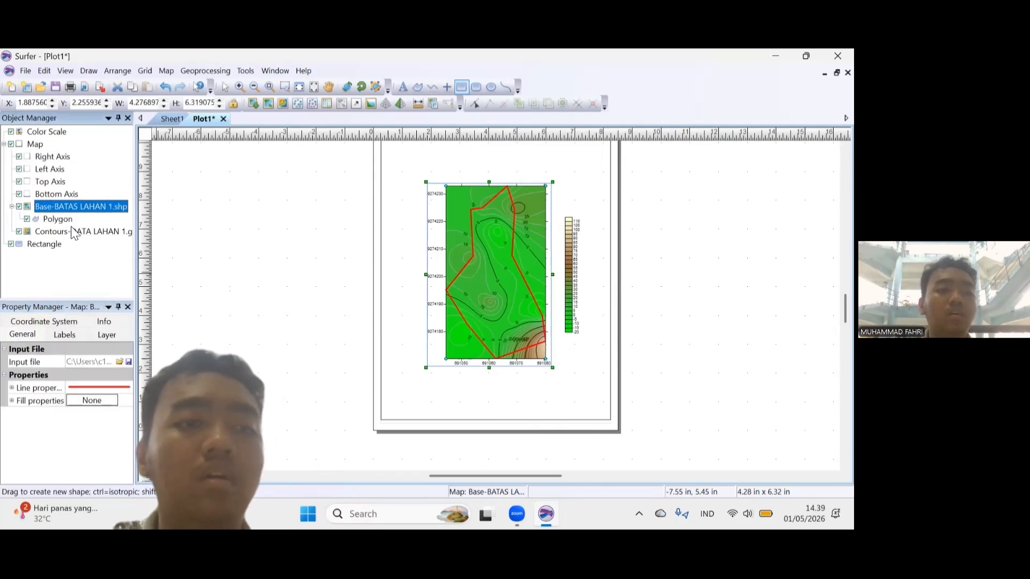
pyautogui.click(72, 232)
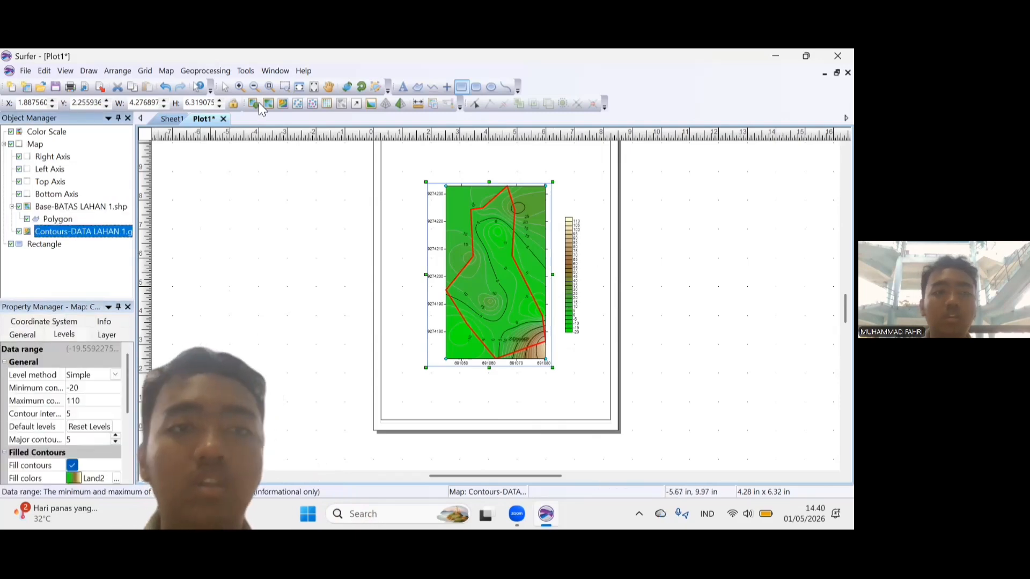
# Select the color scale and enter "Elevasi (cm)" as its title text.
pyautogui.click(226, 87)
pyautogui.click(567, 255)
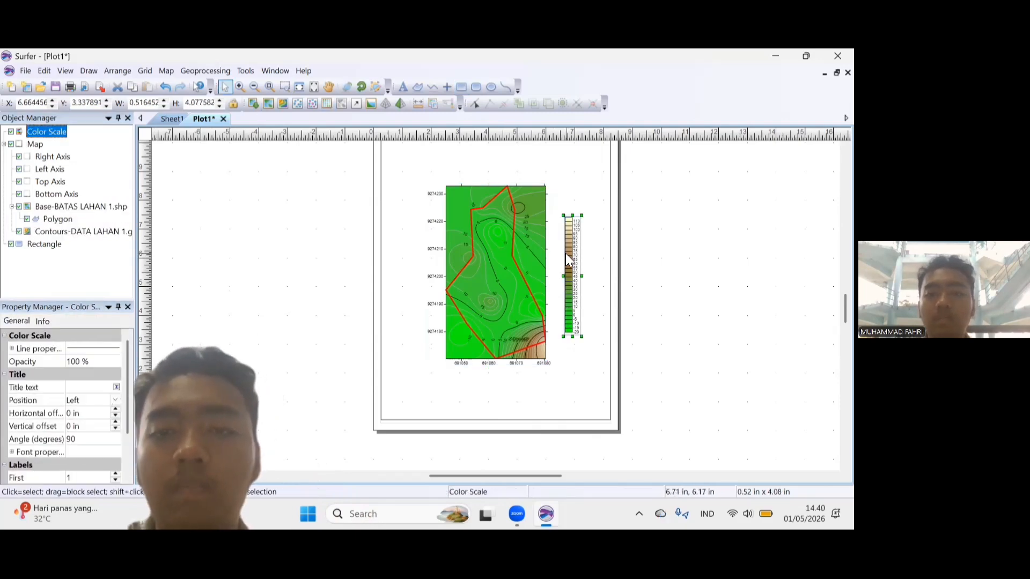
pyautogui.click(117, 387)
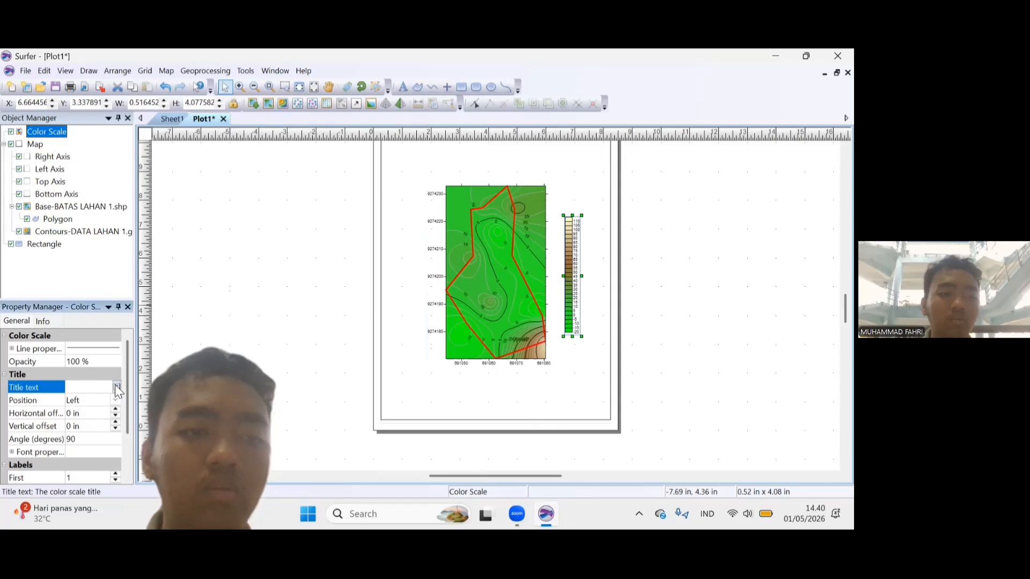
pyautogui.write('Elevas')
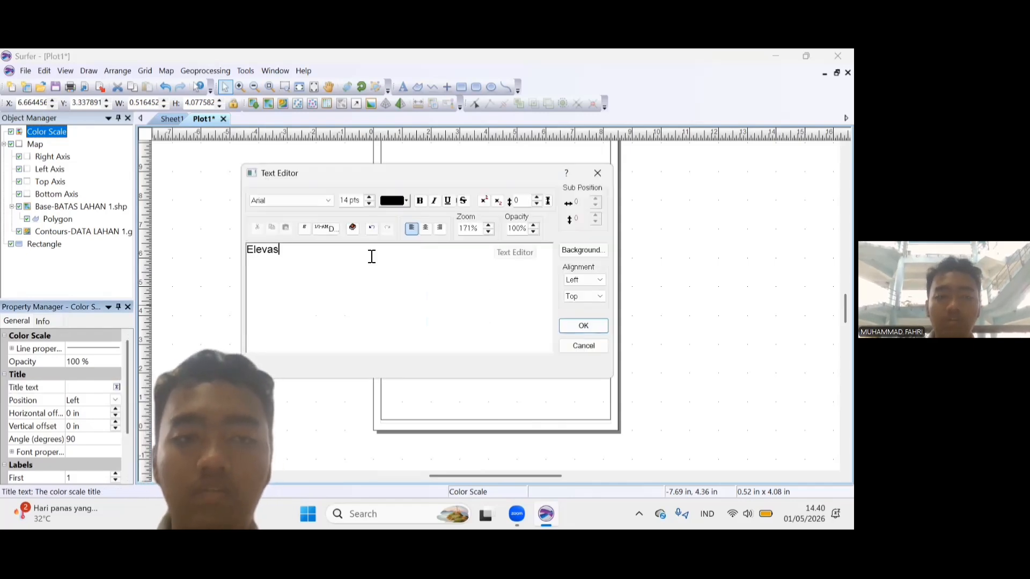
pyautogui.write('oi (')
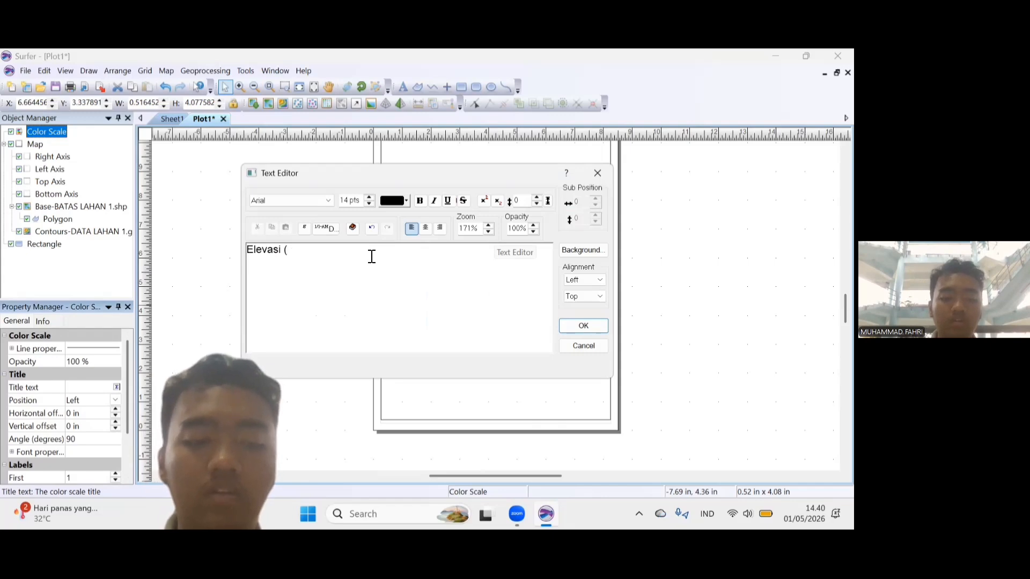
pyautogui.write('Cm')
pyautogui.press('BackSpace')
pyautogui.write('cm)')
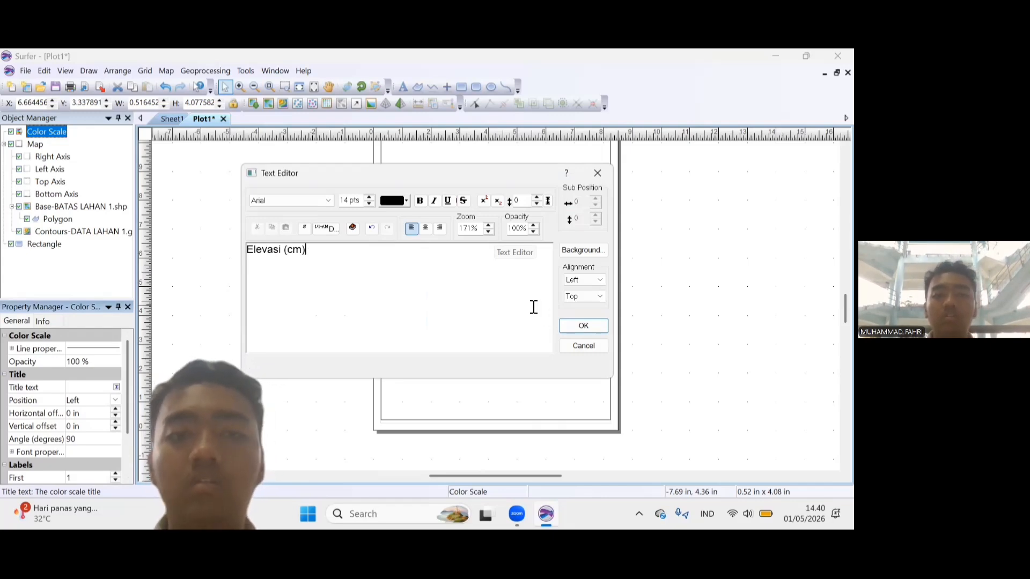
pyautogui.click(288, 199)
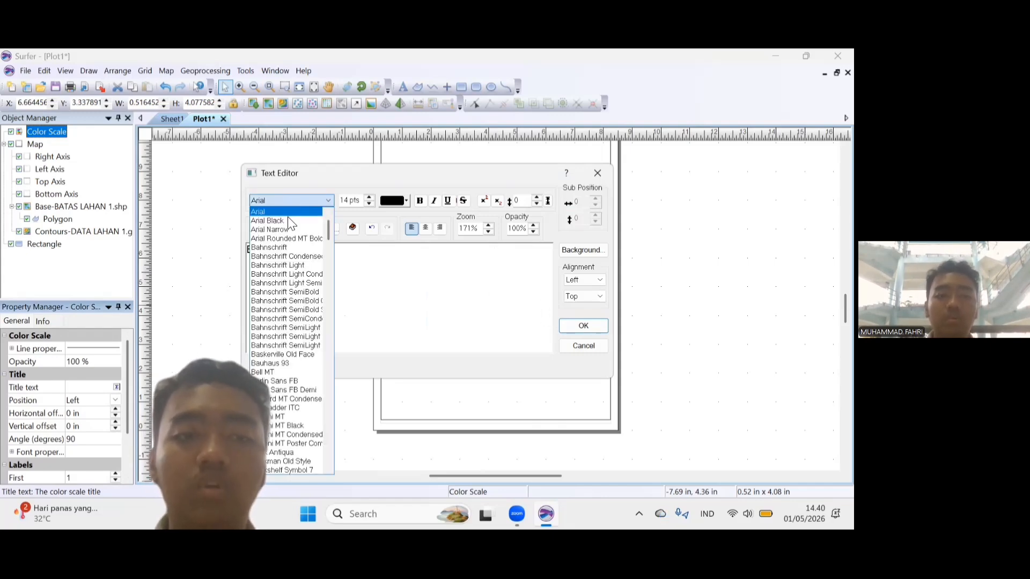
pyautogui.press('t')
pyautogui.press('i')
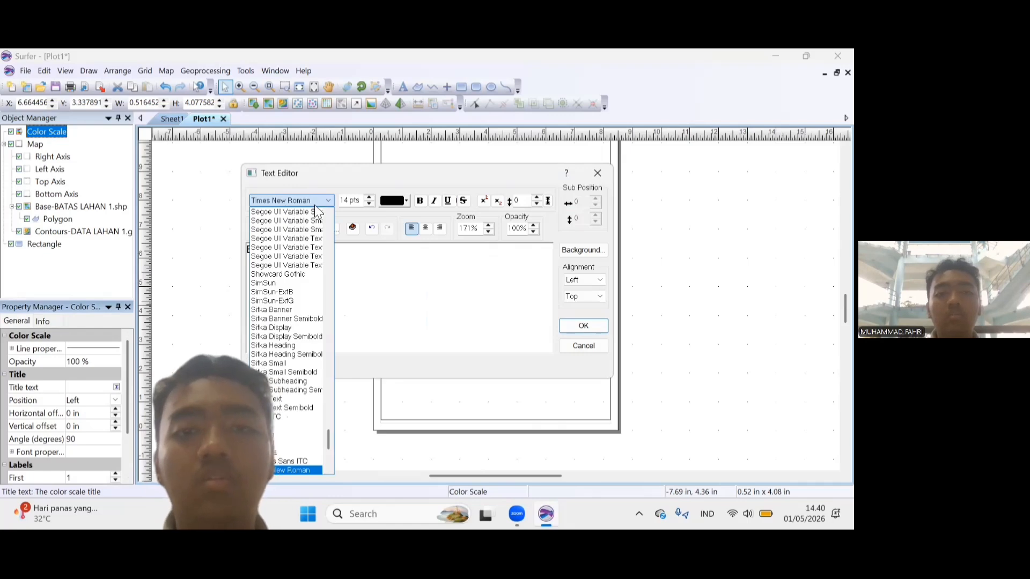
pyautogui.click(270, 202)
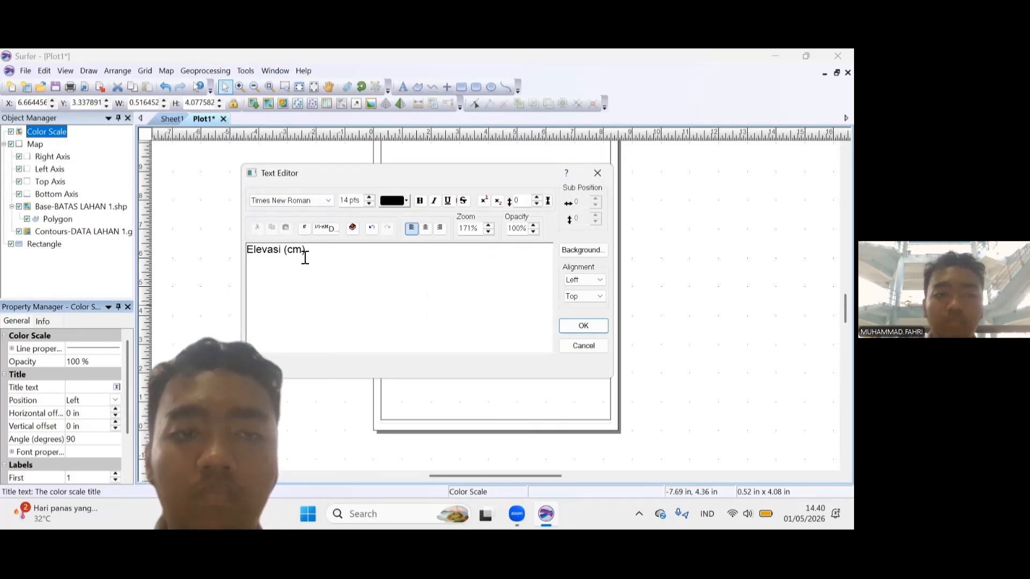
# Set the font of the whole "Elevasi (cm)" title to Times New Roman and apply the title to the color scale.
pyautogui.moveTo(305, 258); pyautogui.dragTo(247, 250)
pyautogui.click(327, 200)
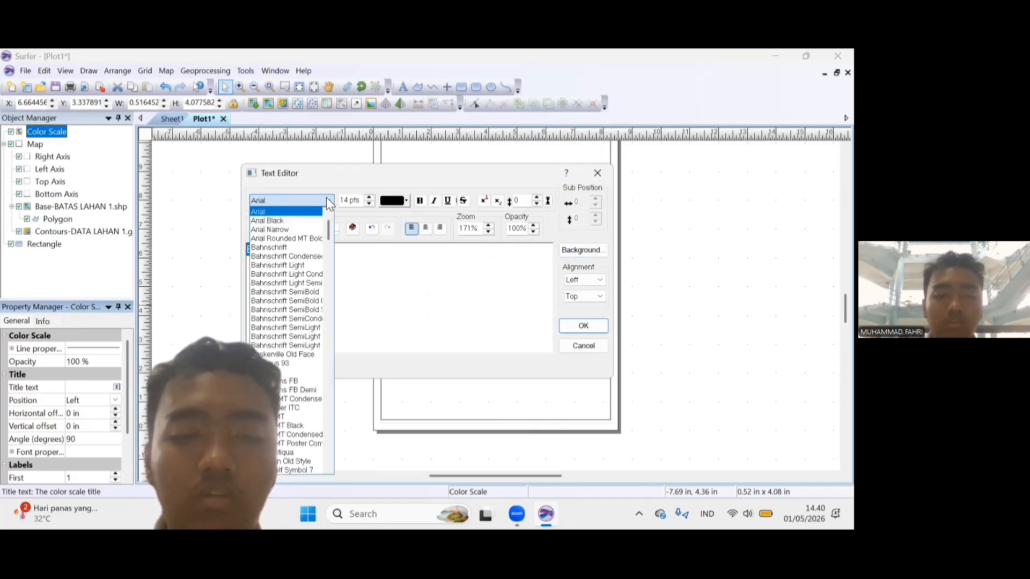
pyautogui.write('ti')
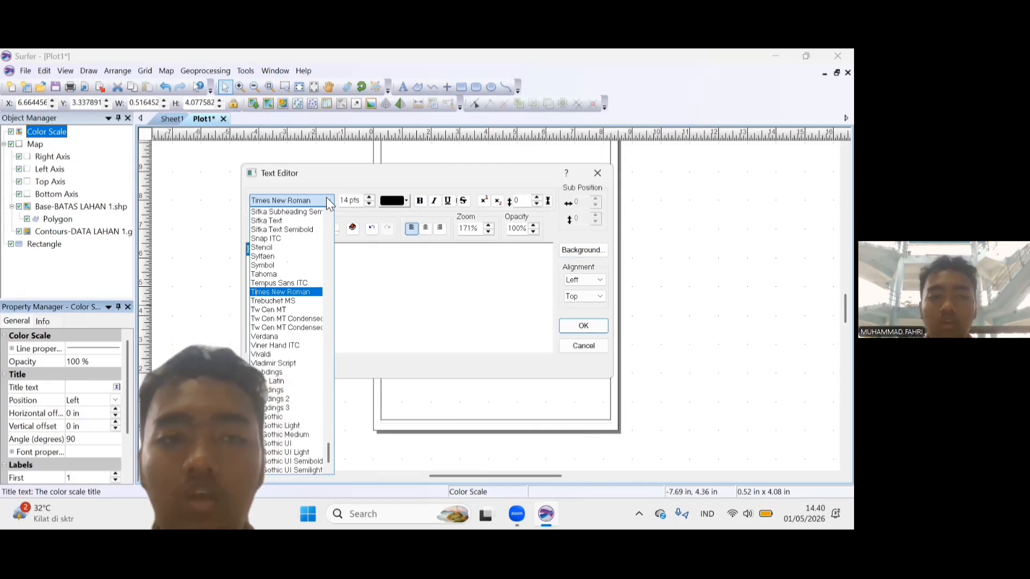
pyautogui.press('Return')
pyautogui.click(595, 325)
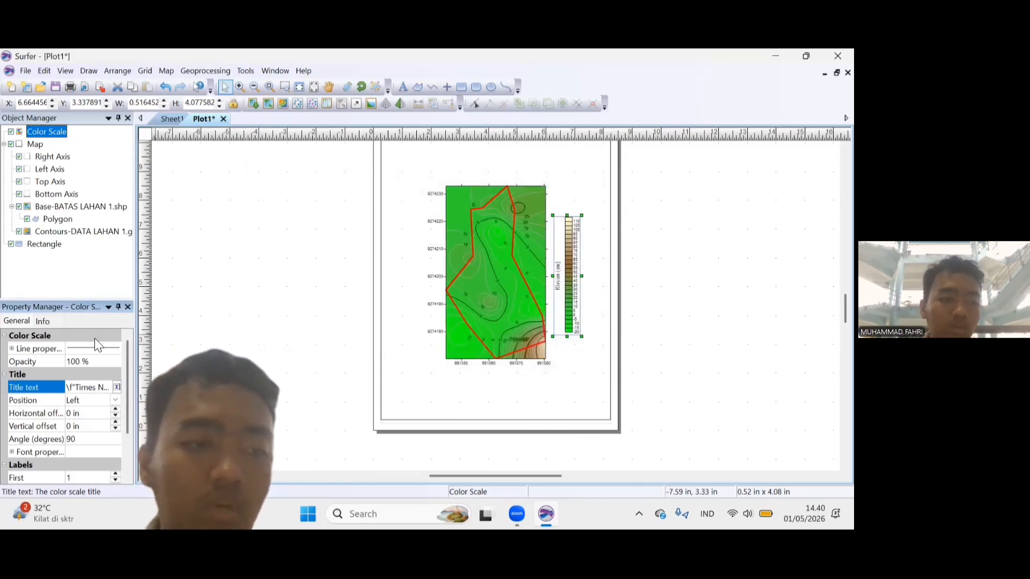
# Set the color scale title's position to Top.
pyautogui.click(112, 400)
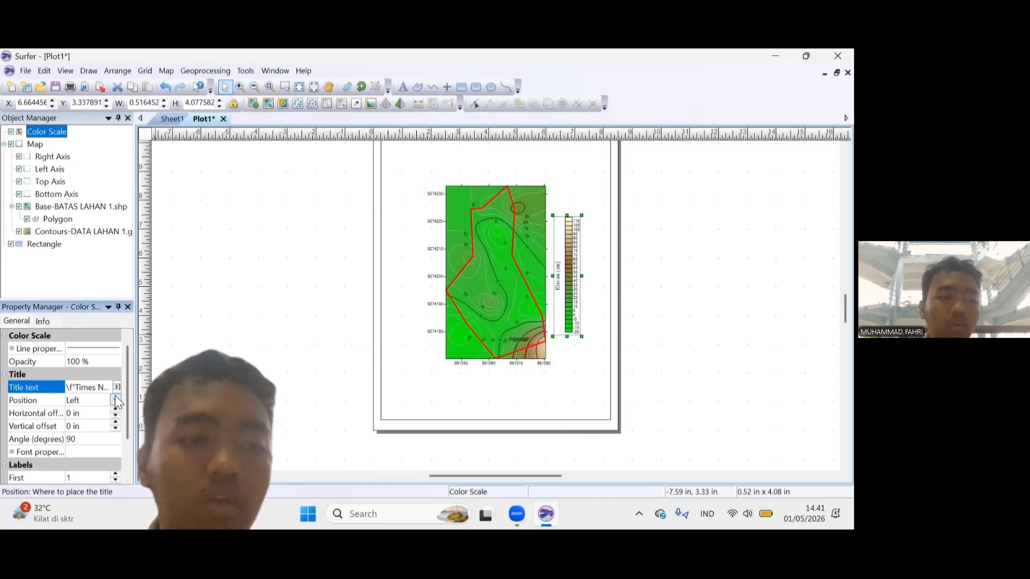
pyautogui.click(115, 400)
pyautogui.click(103, 438)
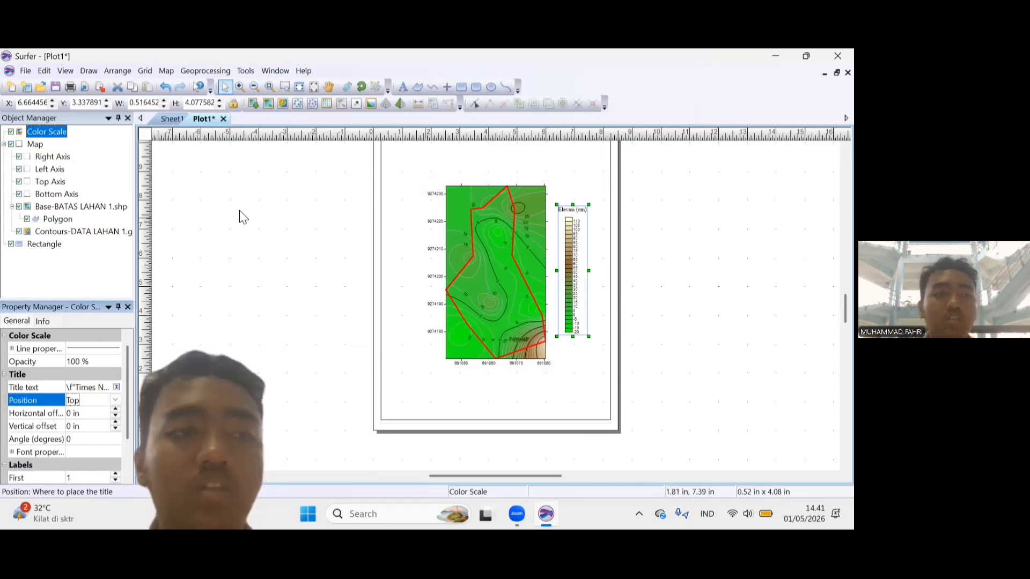
# Add a scale bar to the map and stretch it larger in the space below the map.
pyautogui.rightClick(33, 144)
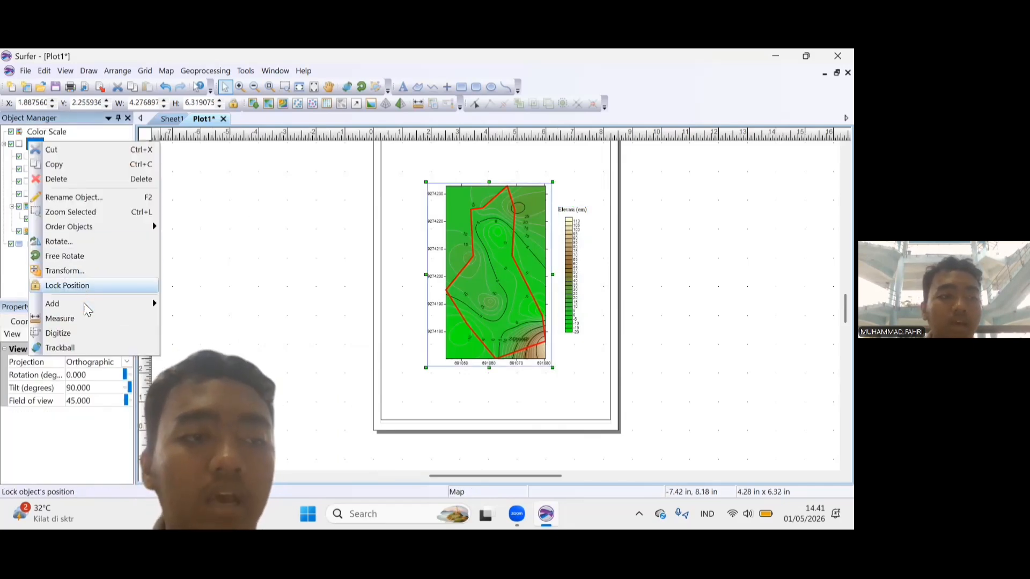
pyautogui.moveTo(64, 304)
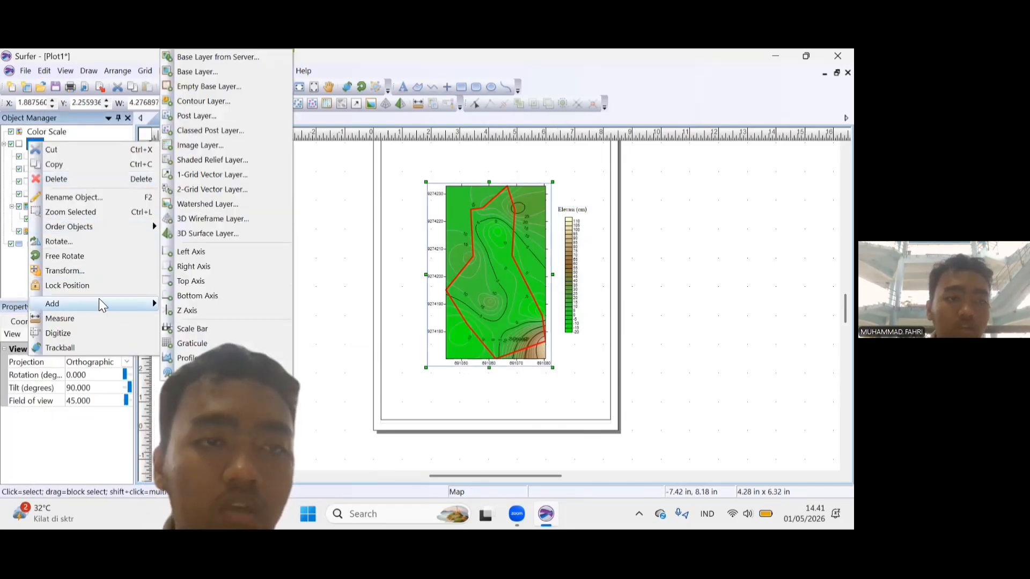
pyautogui.click(188, 328)
pyautogui.click(519, 383)
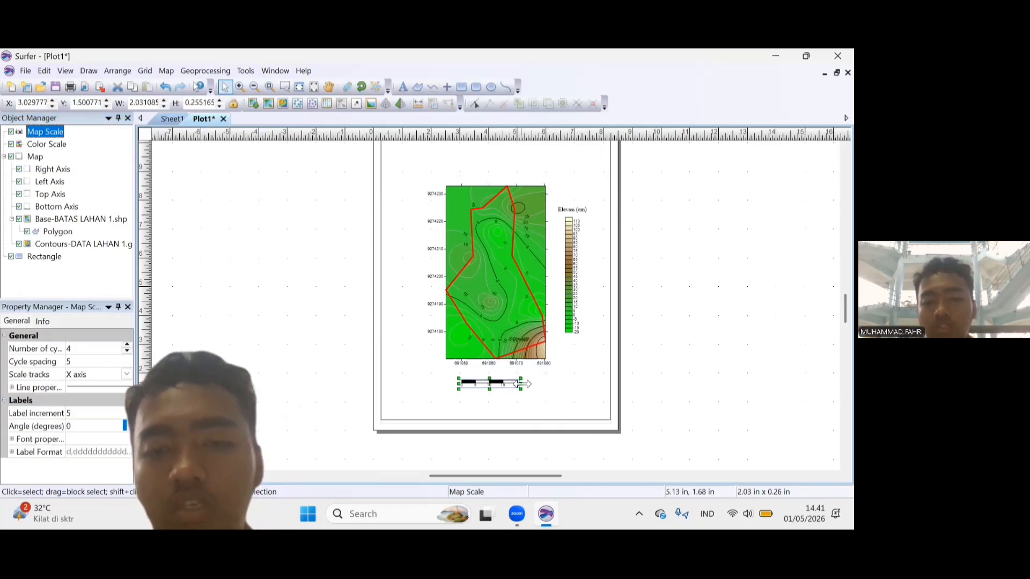
pyautogui.moveTo(519, 389); pyautogui.dragTo(609, 403)
pyautogui.click(629, 317)
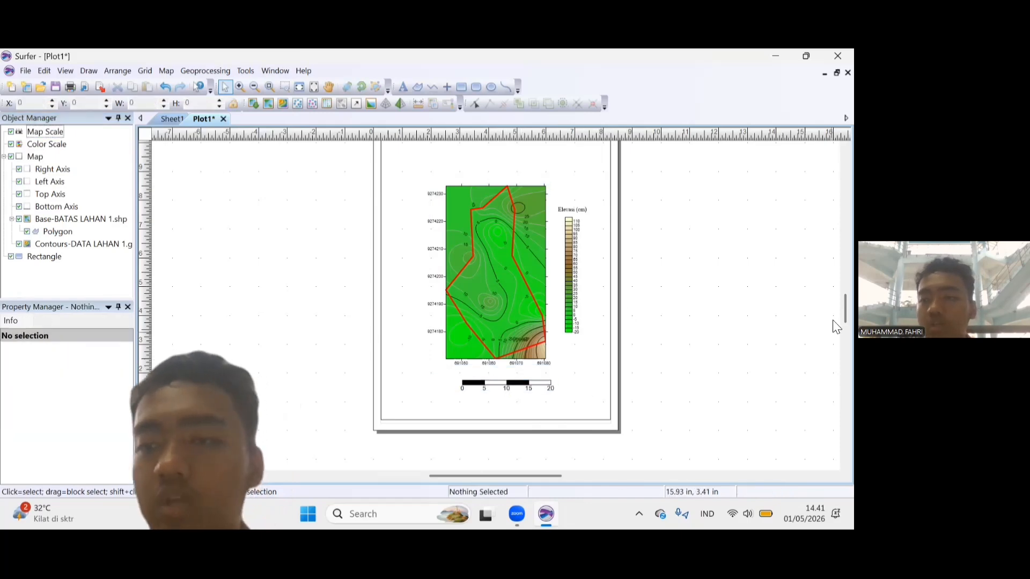
# Place a point symbol above the color scale on the page and enlarge it to about 0.94 in square.
pyautogui.moveTo(835, 318); pyautogui.dragTo(838, 253)
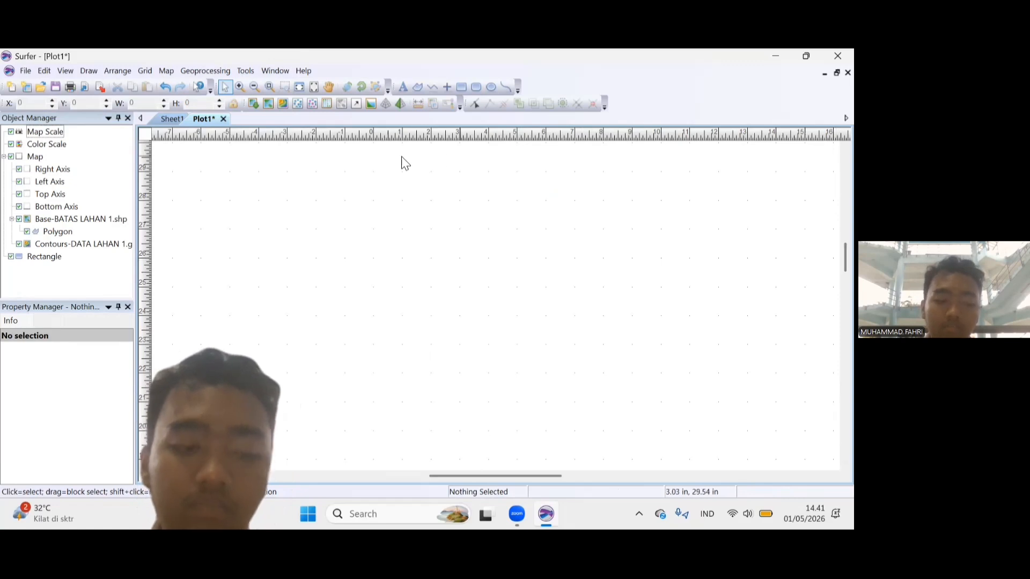
pyautogui.click(449, 87)
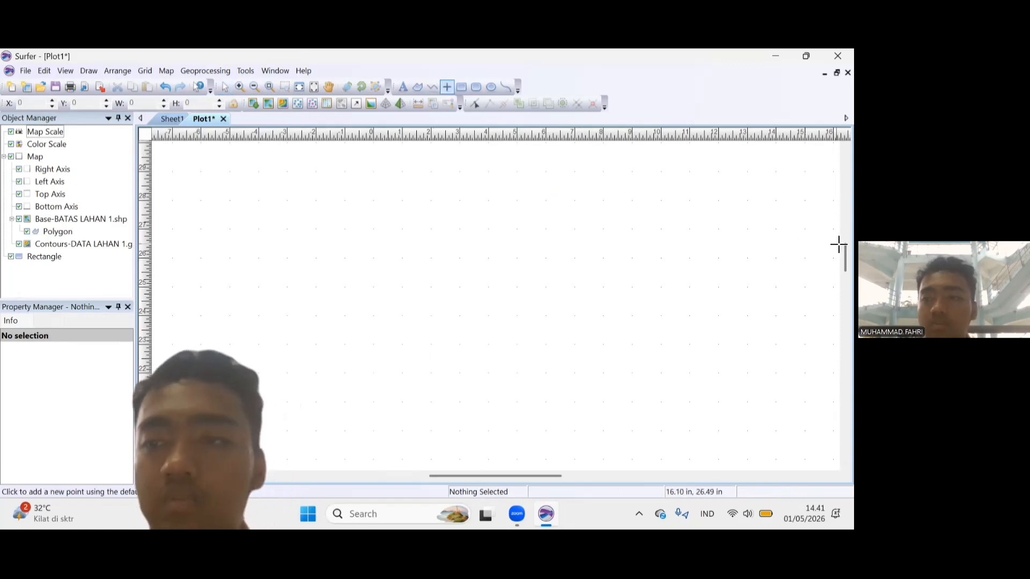
pyautogui.moveTo(841, 257); pyautogui.dragTo(835, 347)
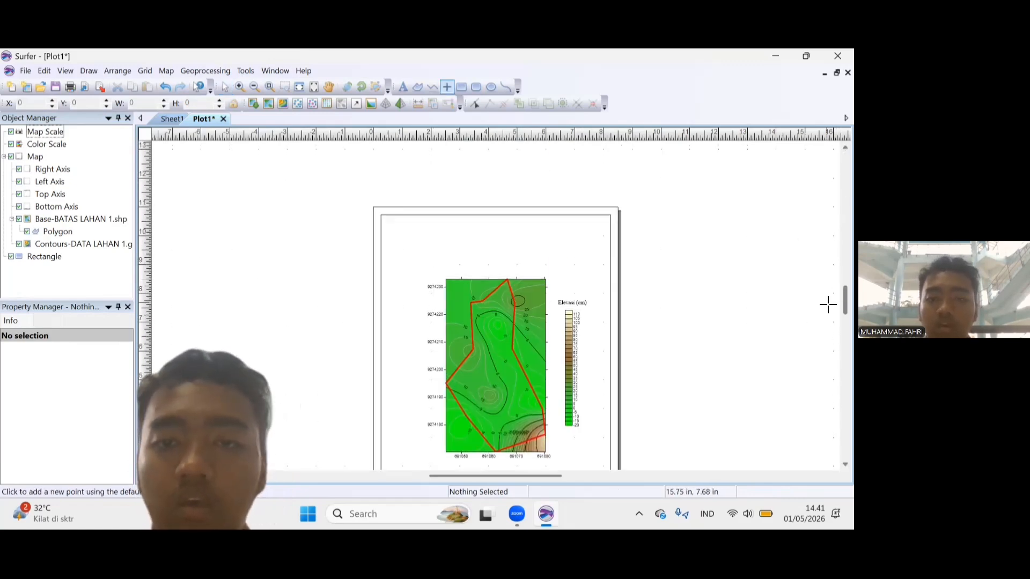
pyautogui.click(570, 242)
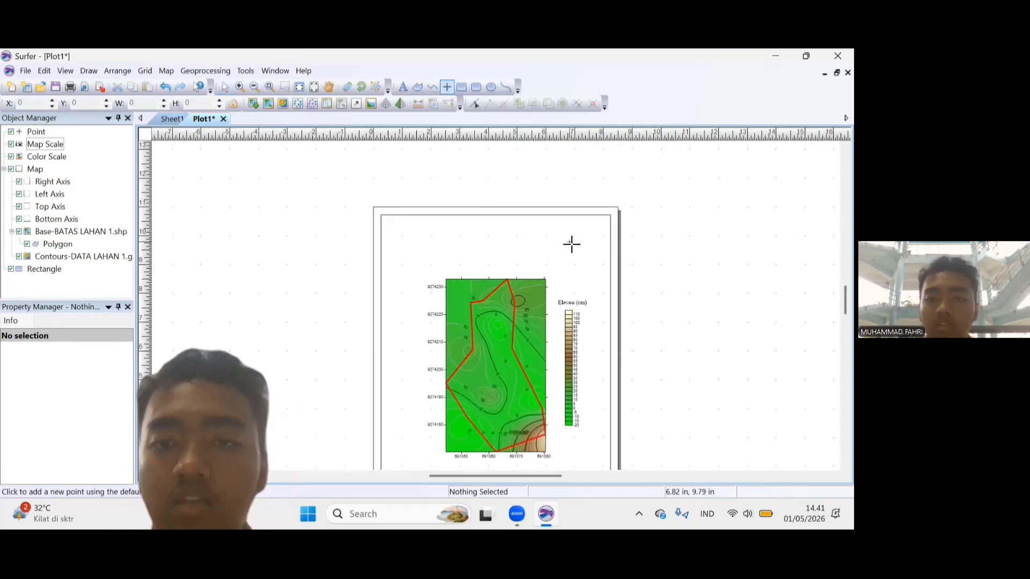
pyautogui.click(226, 87)
pyautogui.click(570, 243)
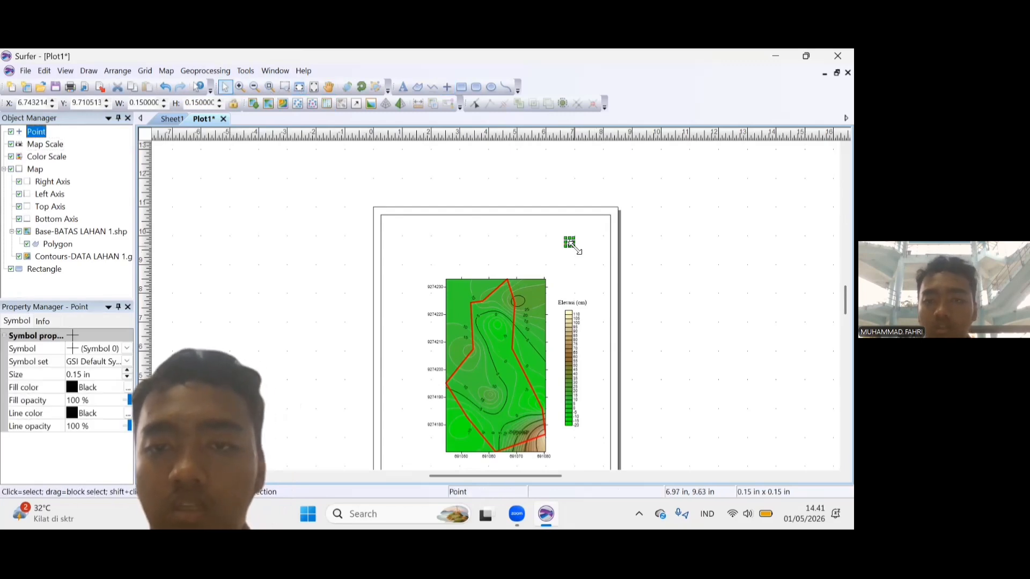
pyautogui.moveTo(604, 271); pyautogui.dragTo(603, 270)
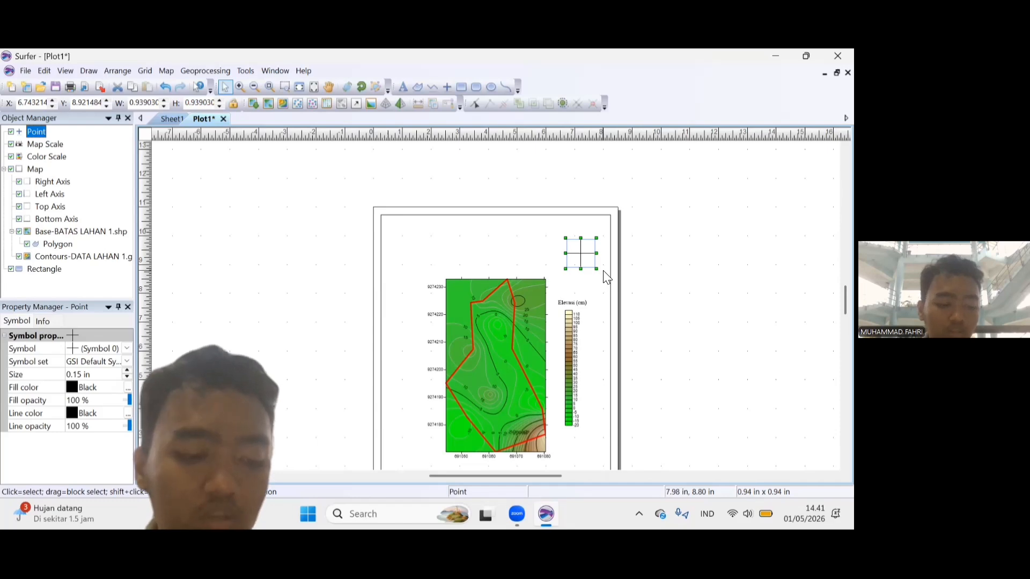
# Switch the point to a compass rose from the GSI North Arrow symbol set and position it just above the color scale.
pyautogui.click(97, 362)
pyautogui.click(127, 362)
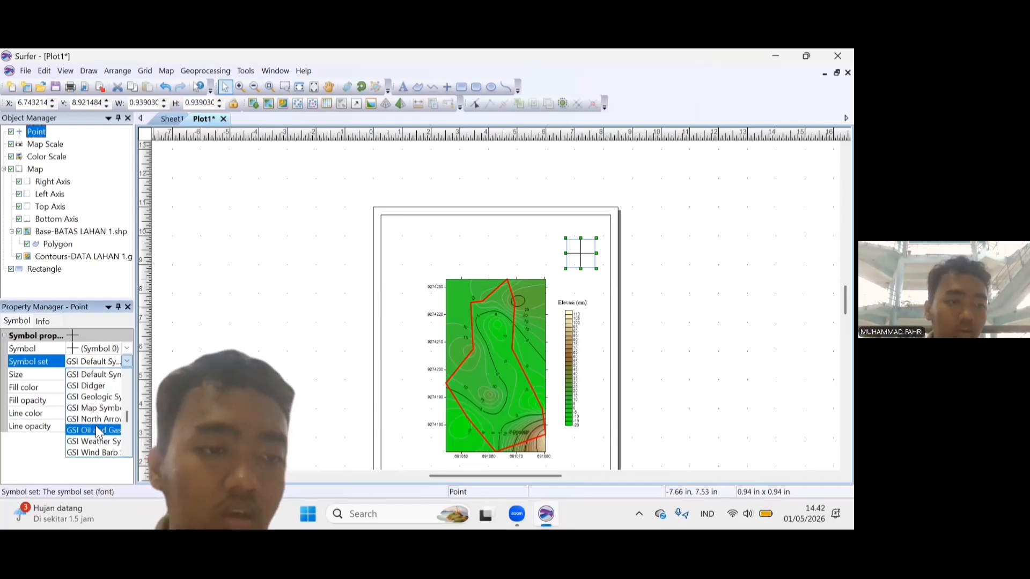
pyautogui.click(93, 420)
pyautogui.click(127, 348)
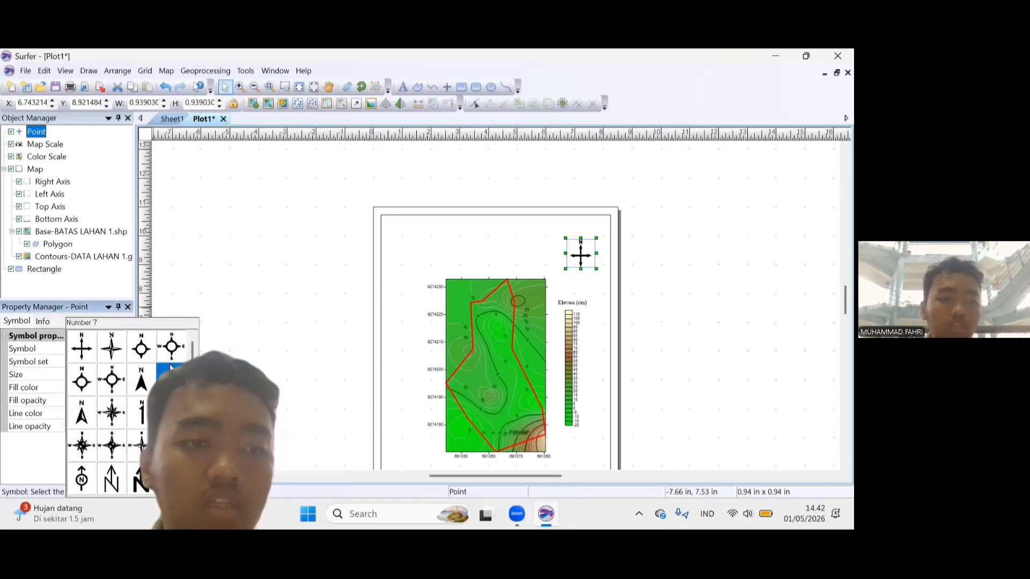
pyautogui.click(112, 413)
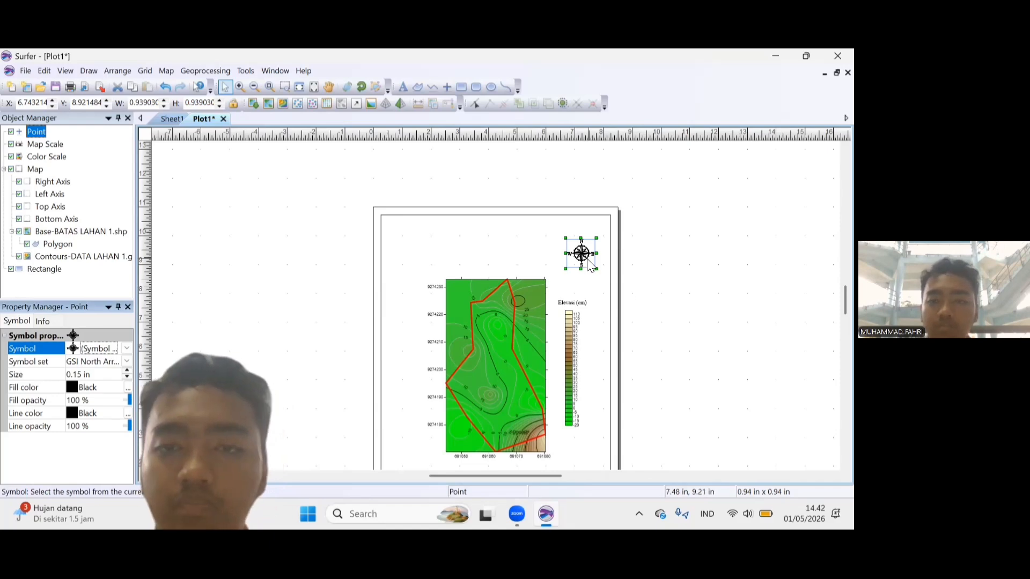
pyautogui.scroll(-5, 834, 301)
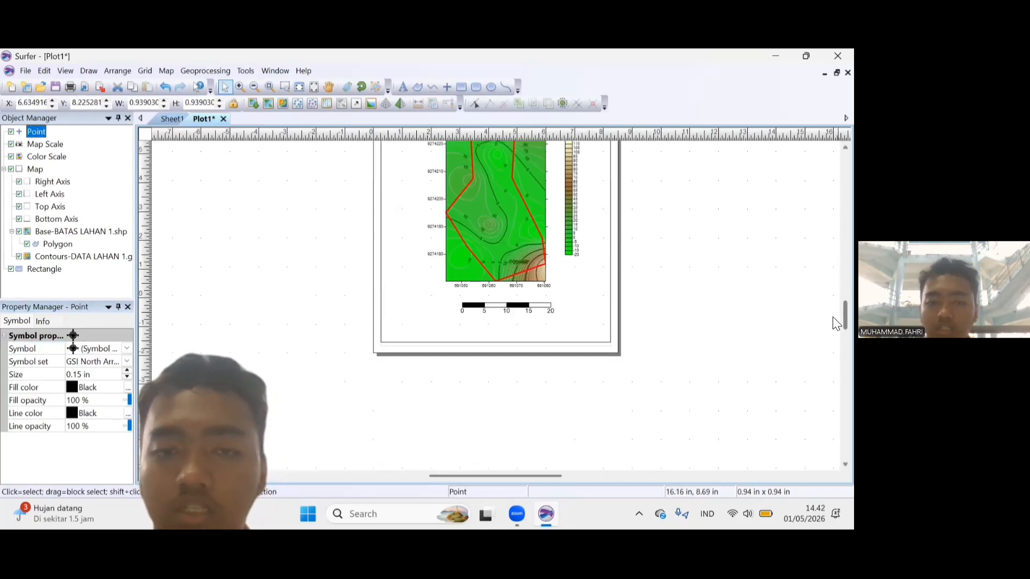
# Start a new text object in the empty area above the map.
pyautogui.scroll(2, 836, 306)
pyautogui.click(403, 87)
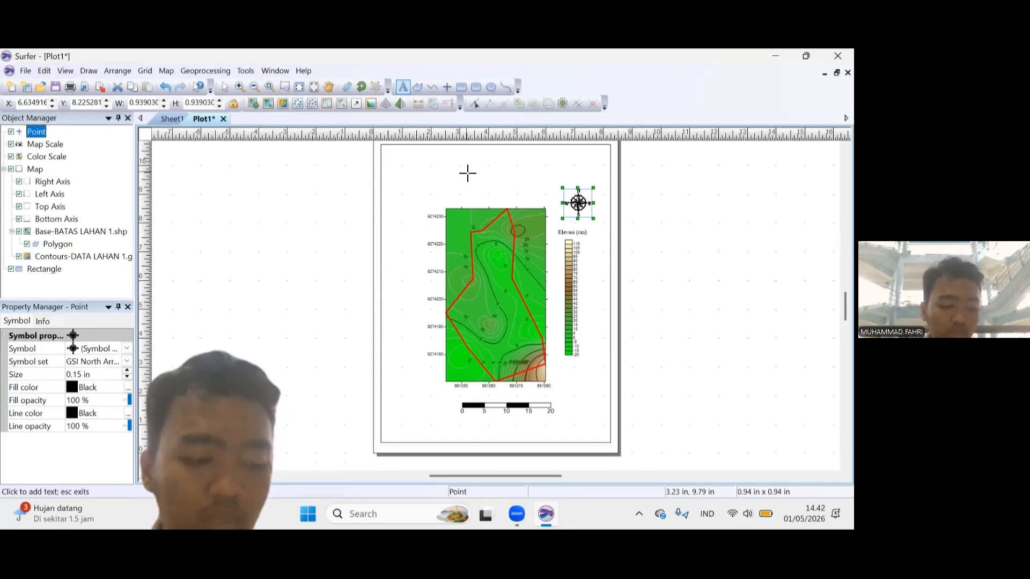
pyautogui.click(467, 172)
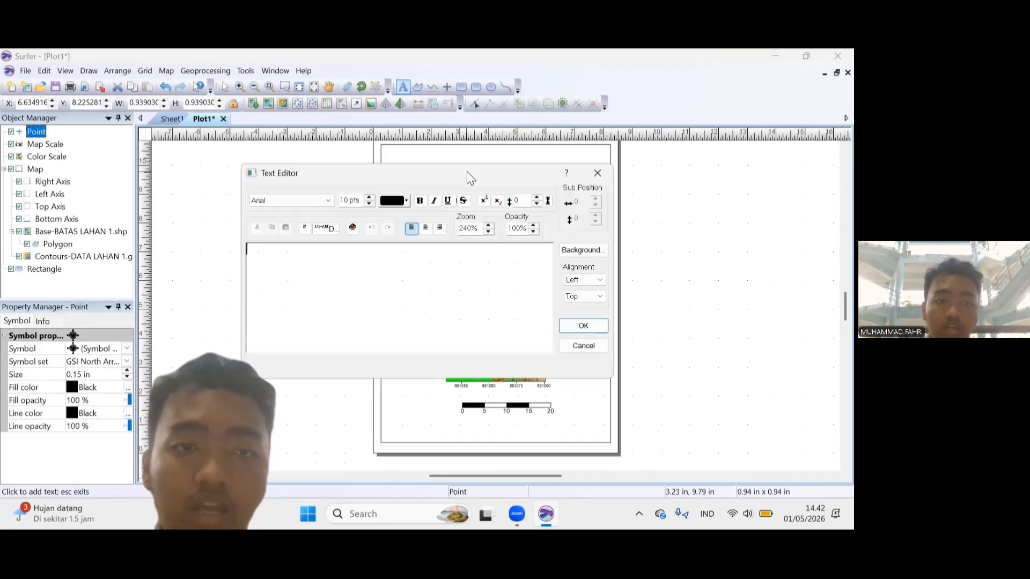
pyautogui.click(311, 202)
pyautogui.press('t')
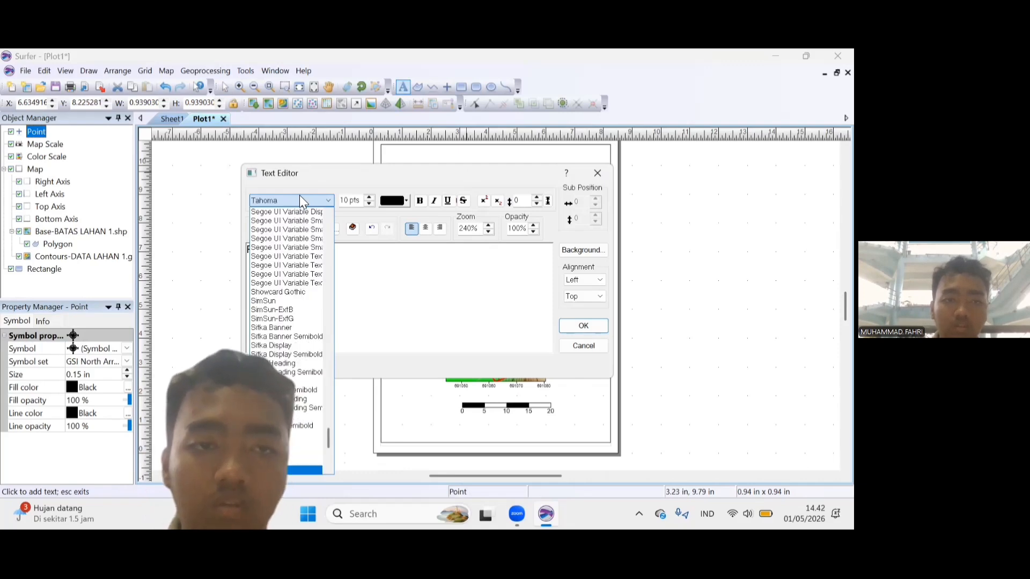
pyautogui.click(299, 195)
pyautogui.click(299, 195)
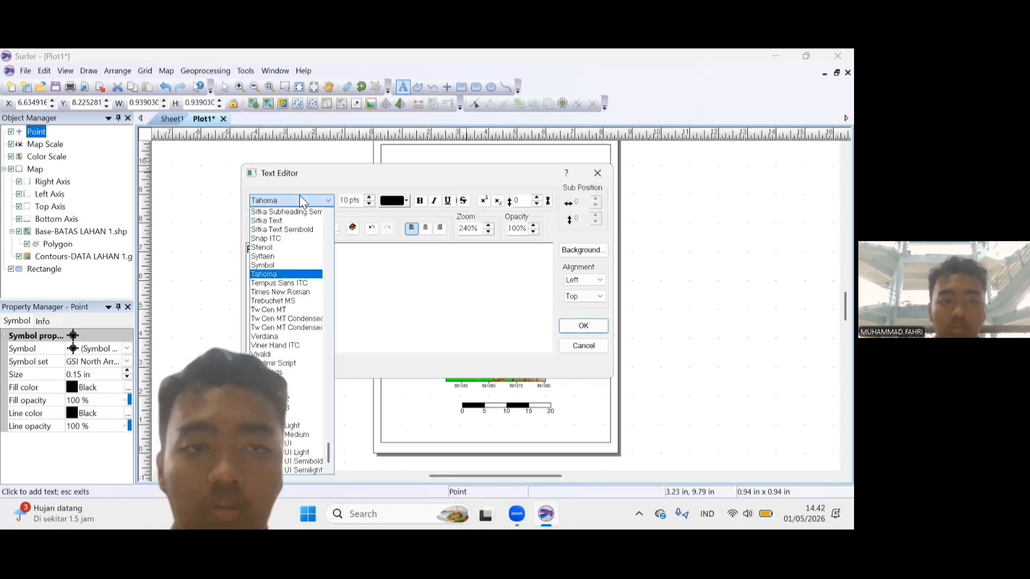
pyautogui.press('t')
pyautogui.press('t')
pyautogui.click(299, 196)
pyautogui.press('BackSpace')
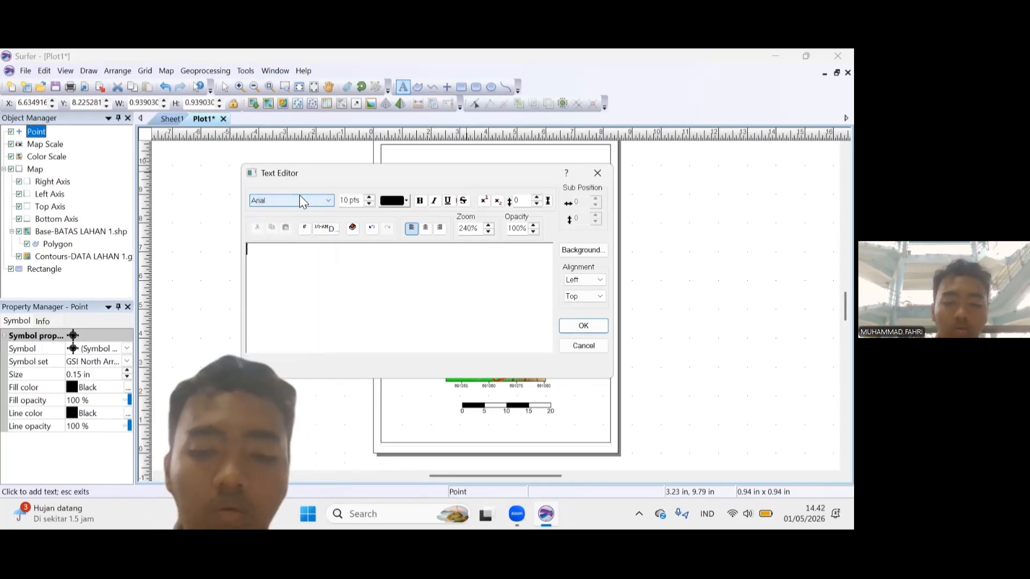
pyautogui.write('Pe')
pyautogui.press('BackSpace')
pyautogui.press('BackSpace')
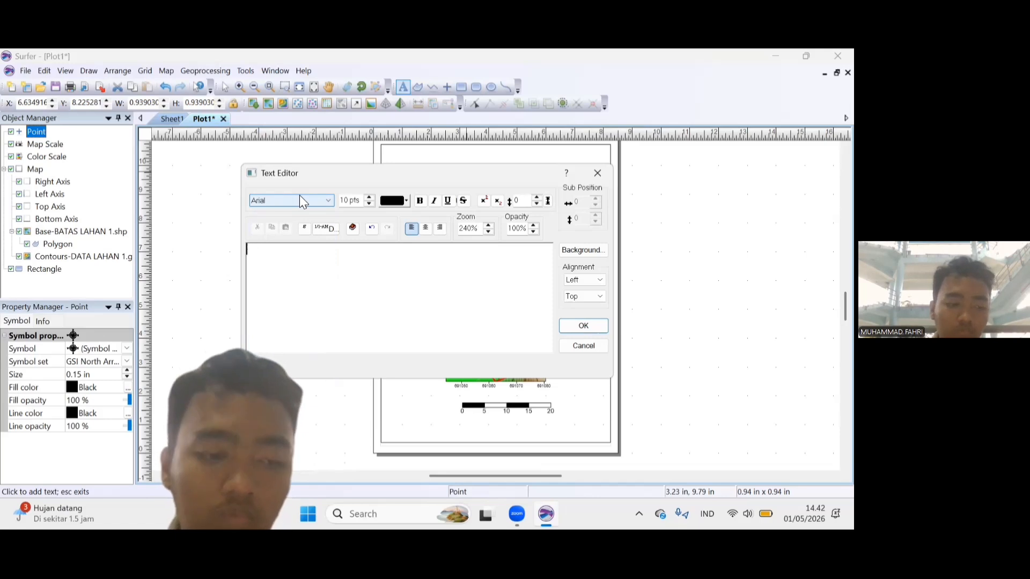
# Enter "PETA KONTUR LAHAN 1 LEUWIKOPO" as the text of the map title.
pyautogui.press('capslock')
pyautogui.write('PETA KO')
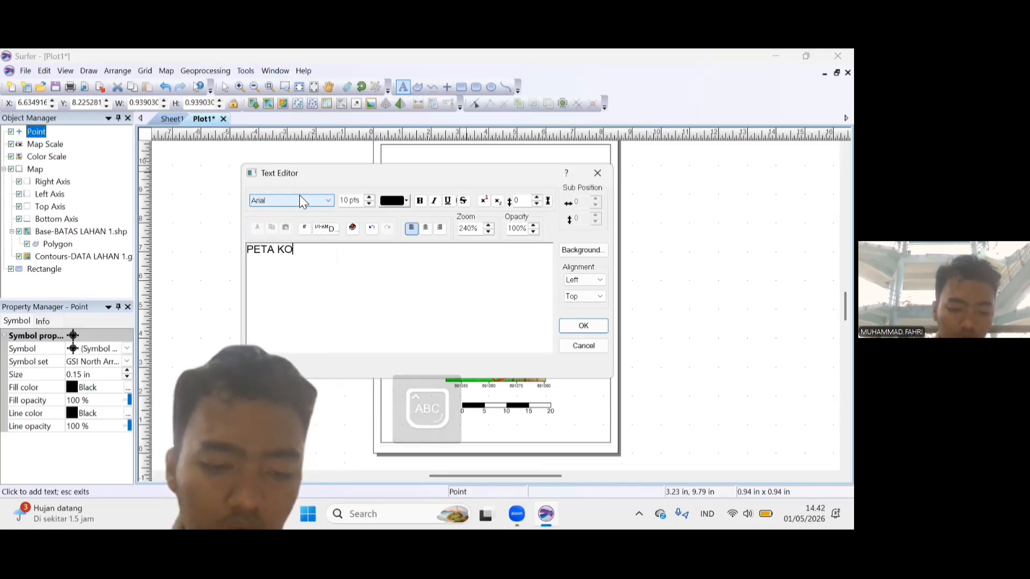
pyautogui.write('NTUR LAHA ')
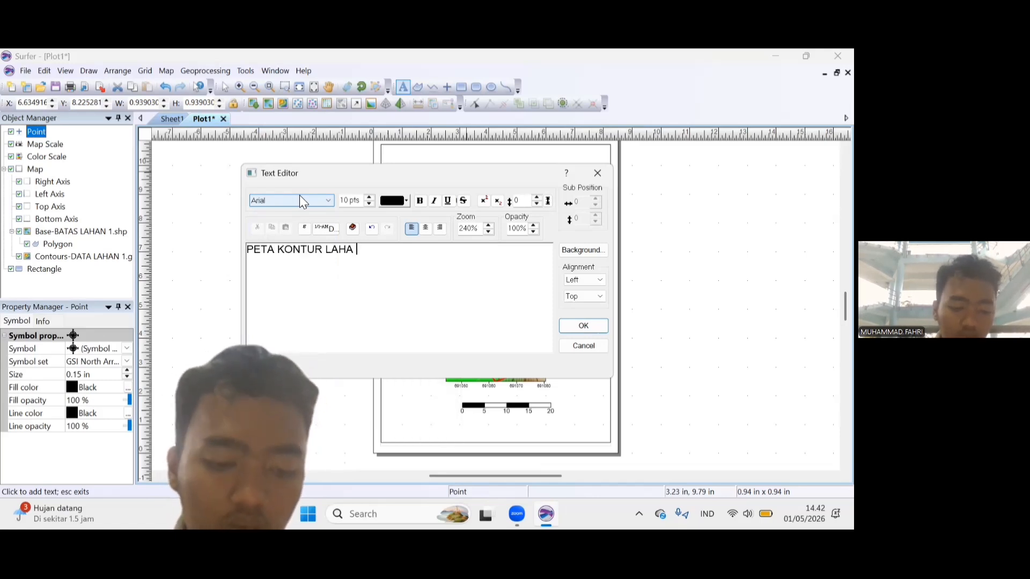
pyautogui.write('1')
pyautogui.press('BackSpace')
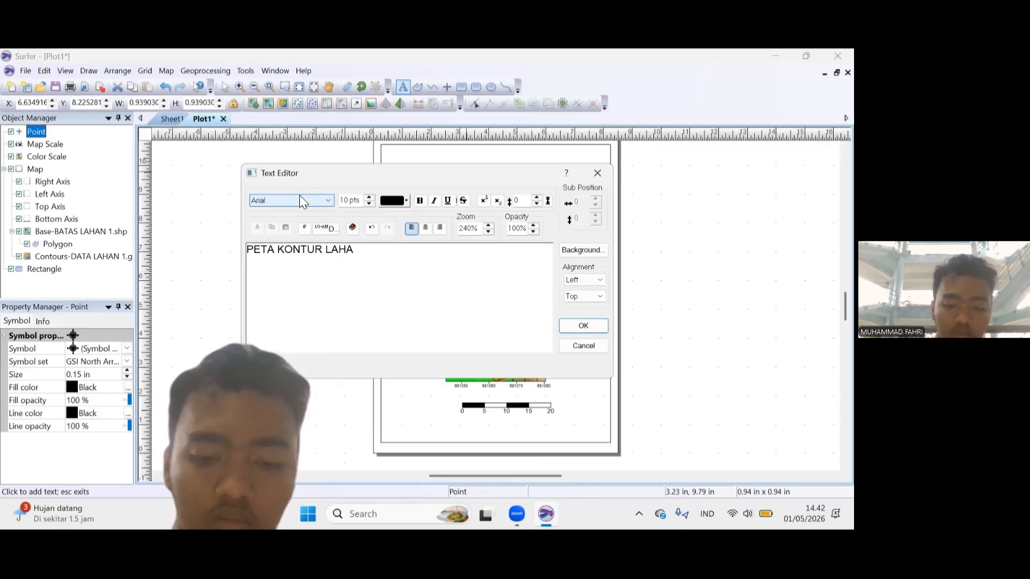
pyautogui.write('N 1 LEUWIKOPO')
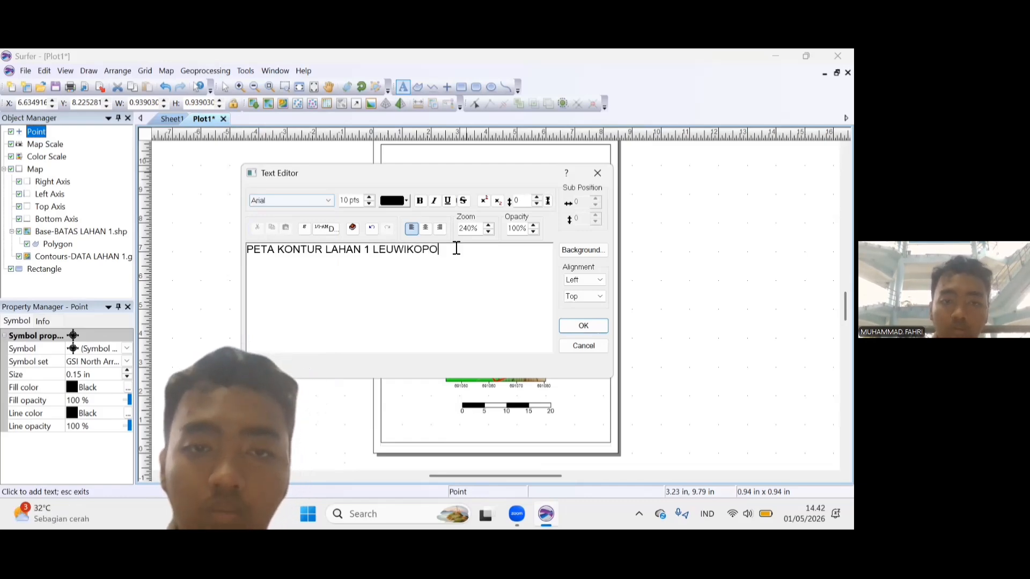
# Make the whole map title bold, increase its font size, and place it on the page.
pyautogui.moveTo(450, 249); pyautogui.dragTo(217, 254)
pyautogui.click(419, 201)
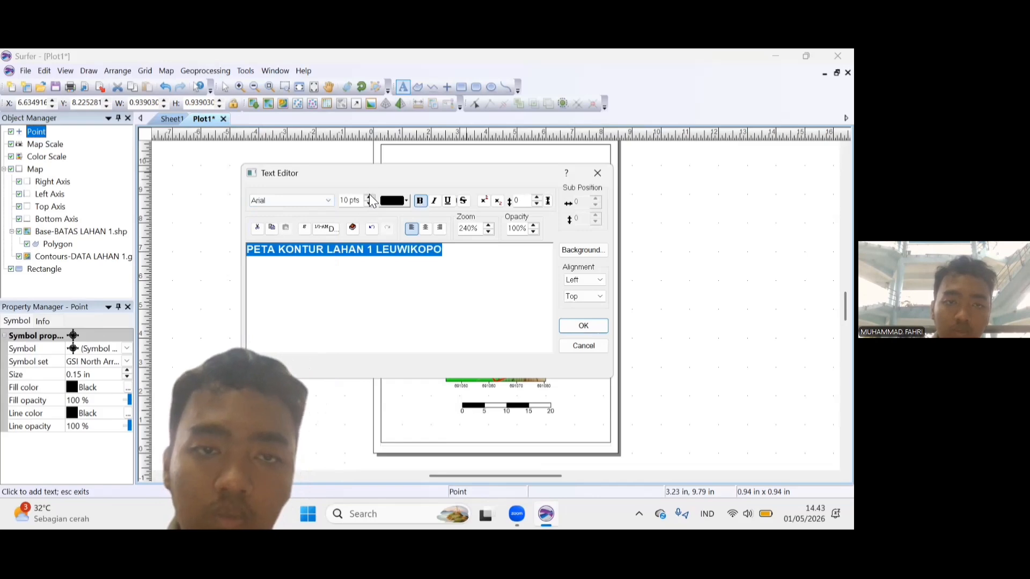
pyautogui.click(369, 197)
pyautogui.click(369, 197)
pyautogui.click(369, 196)
pyautogui.click(369, 196)
pyautogui.click(369, 196)
pyautogui.click(369, 195)
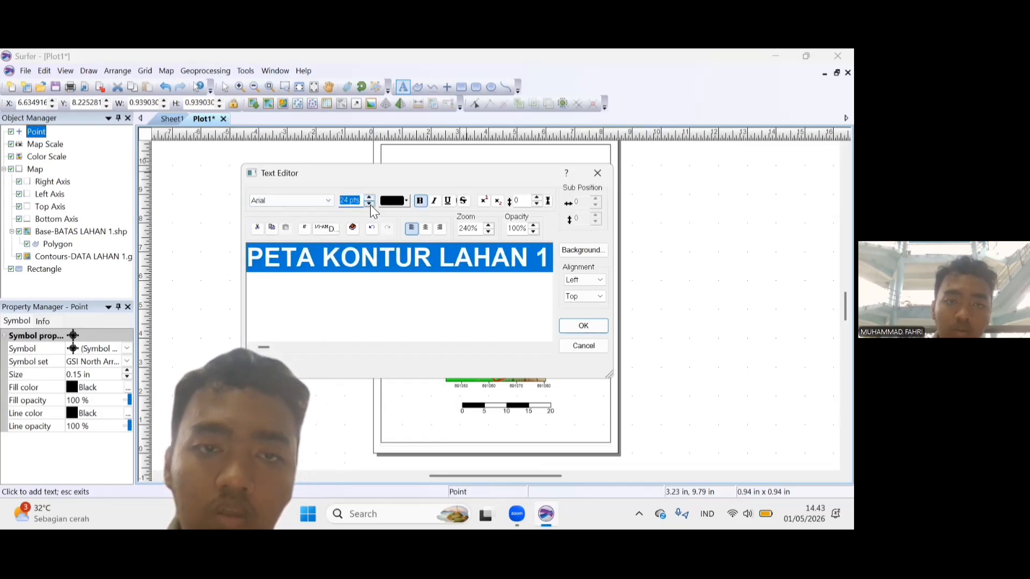
pyautogui.click(370, 204)
pyautogui.click(370, 204)
pyautogui.click(583, 328)
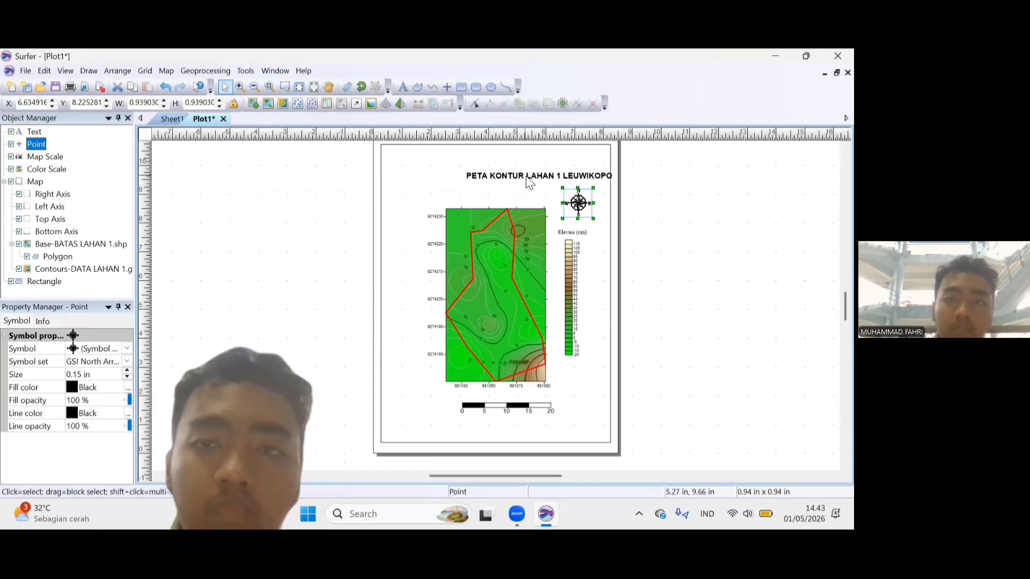
# Change the font of the whole map title to Times New Roman.
pyautogui.doubleClick(528, 181)
pyautogui.click(310, 201)
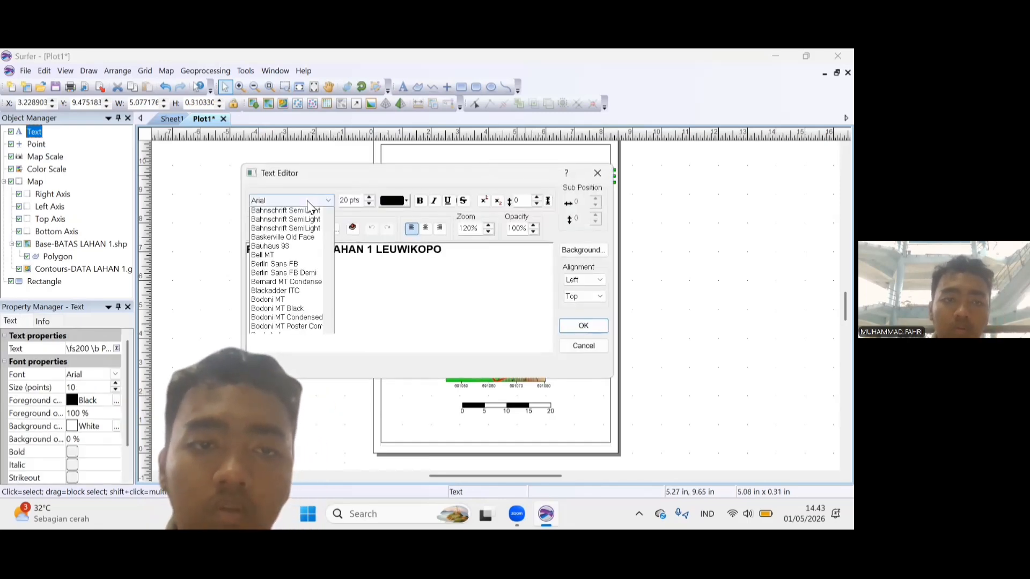
pyautogui.click(307, 200)
pyautogui.click(307, 200)
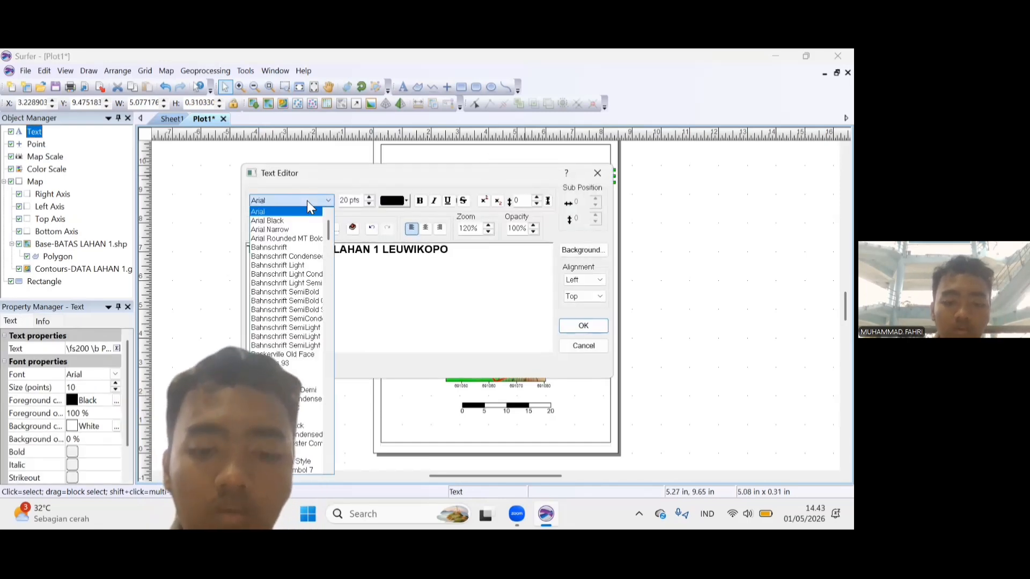
pyautogui.write('ti')
pyautogui.click(307, 202)
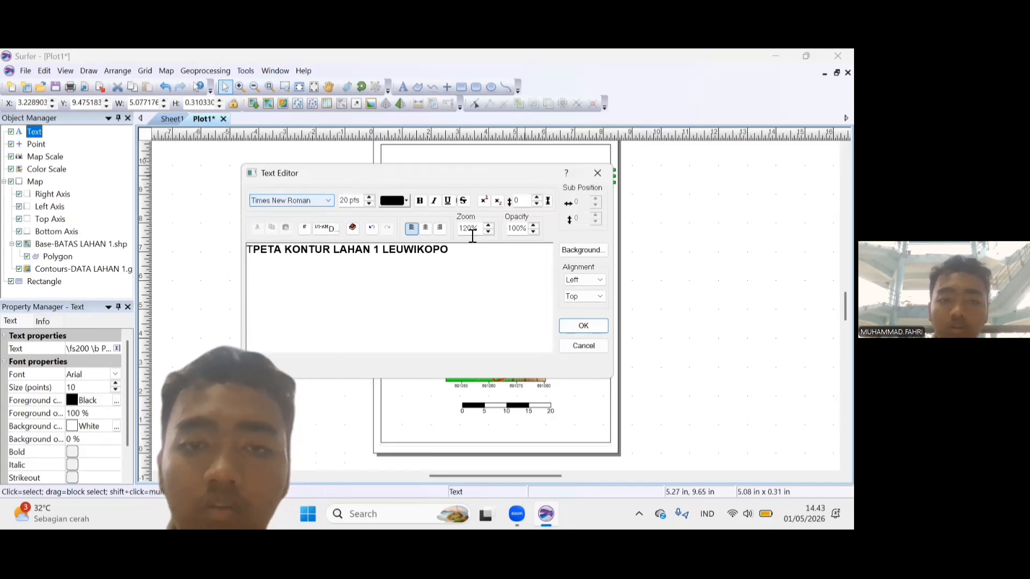
pyautogui.hotkey('ctrl', 'a')
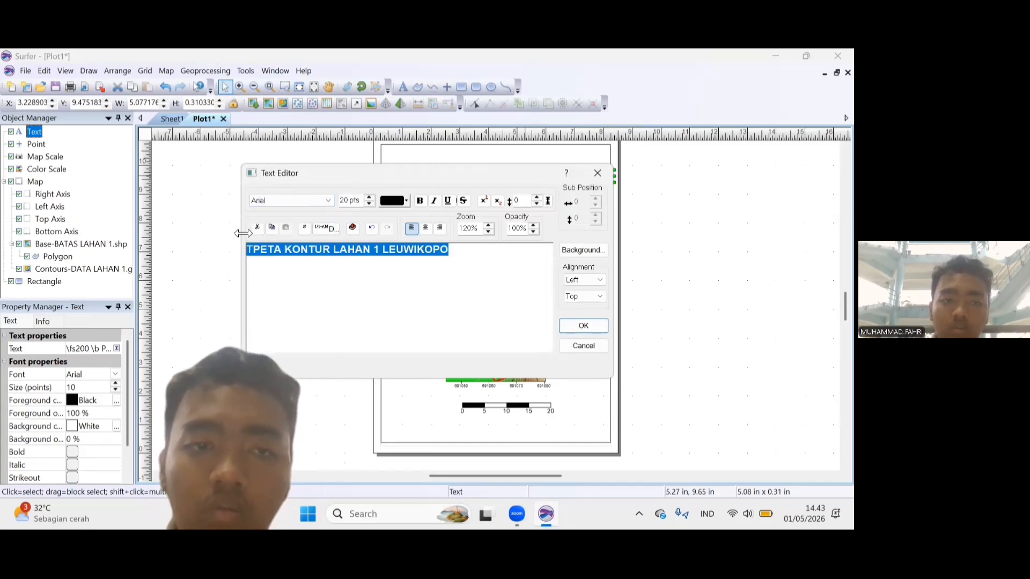
pyautogui.click(317, 204)
pyautogui.write('t')
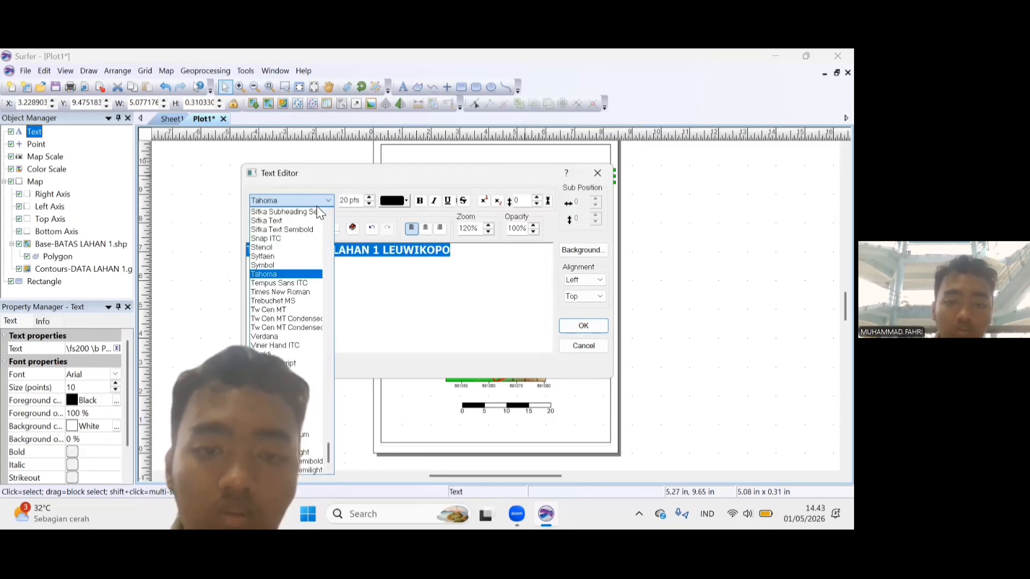
pyautogui.press('Down')
pyautogui.press('Down')
pyautogui.press('Return')
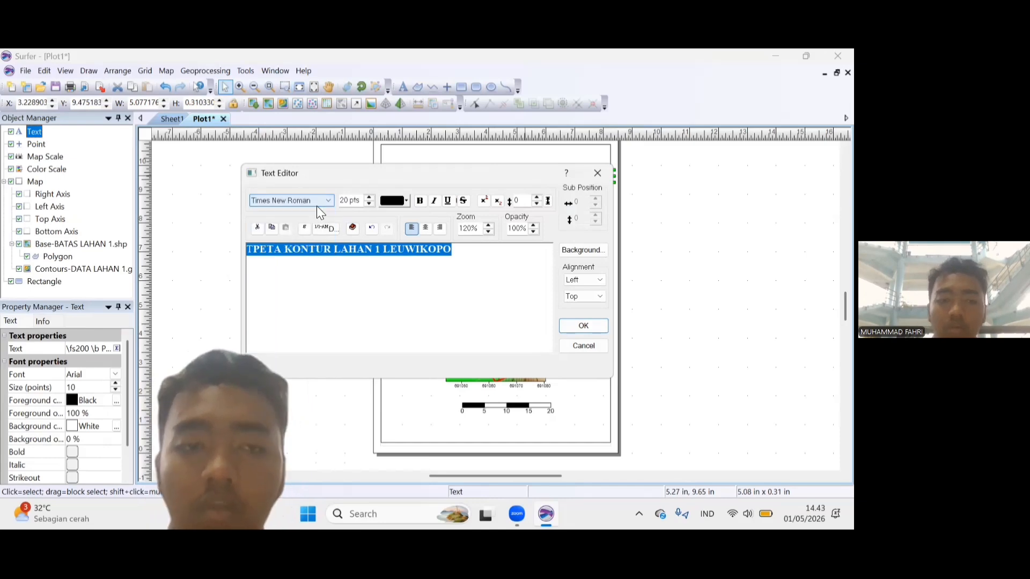
# Delete the stray T at the start of the map title and move the title to the centre of the page's upper edge.
pyautogui.click(258, 249)
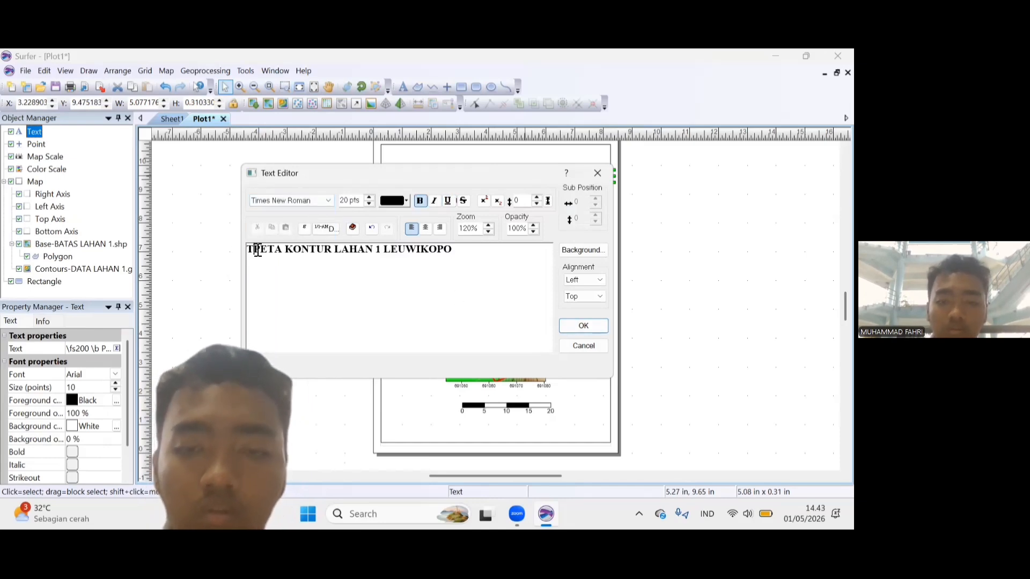
pyautogui.click(584, 327)
pyautogui.moveTo(526, 181); pyautogui.dragTo(485, 163)
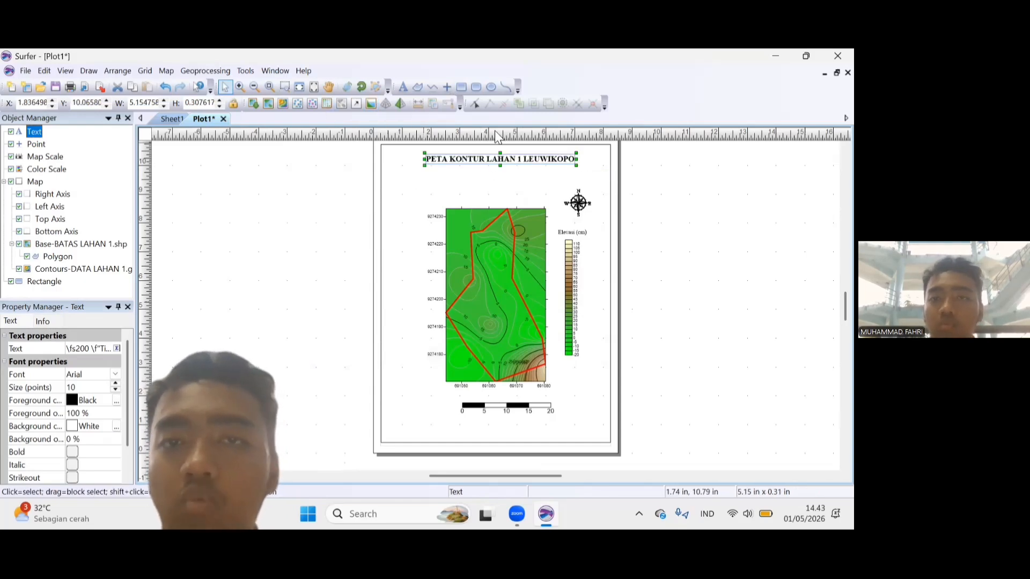
pyautogui.click(448, 86)
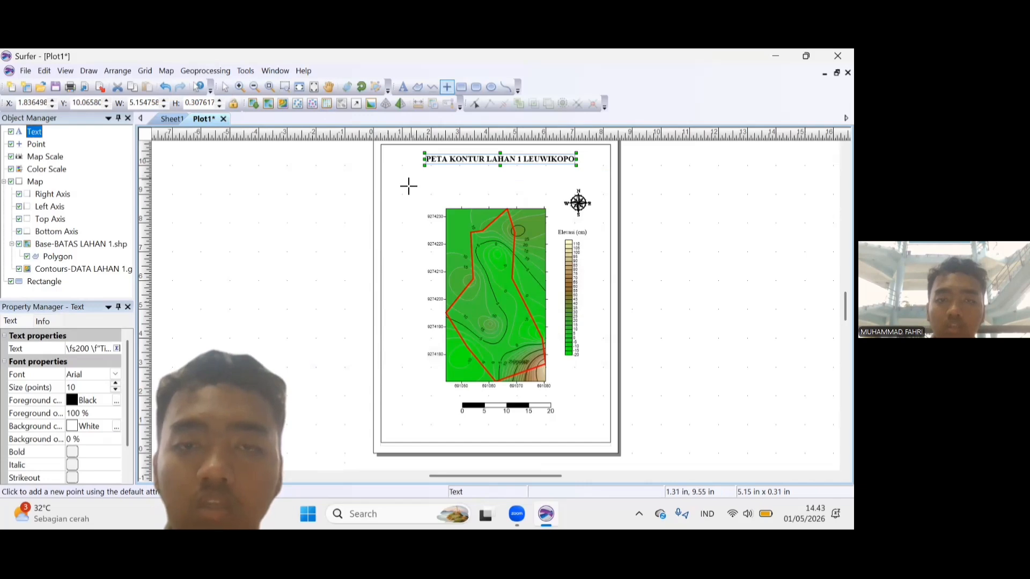
pyautogui.click(408, 186)
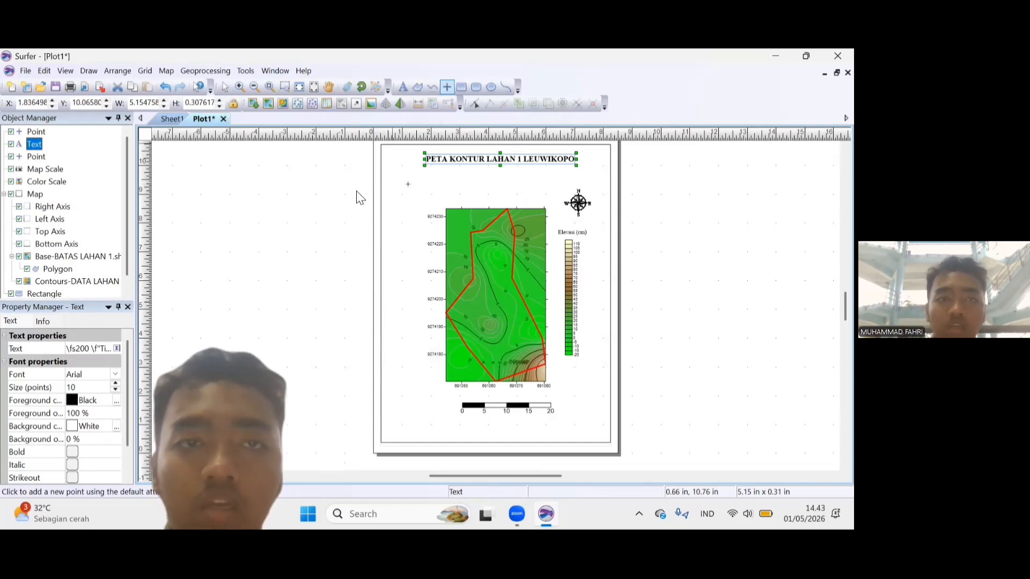
pyautogui.click(408, 186)
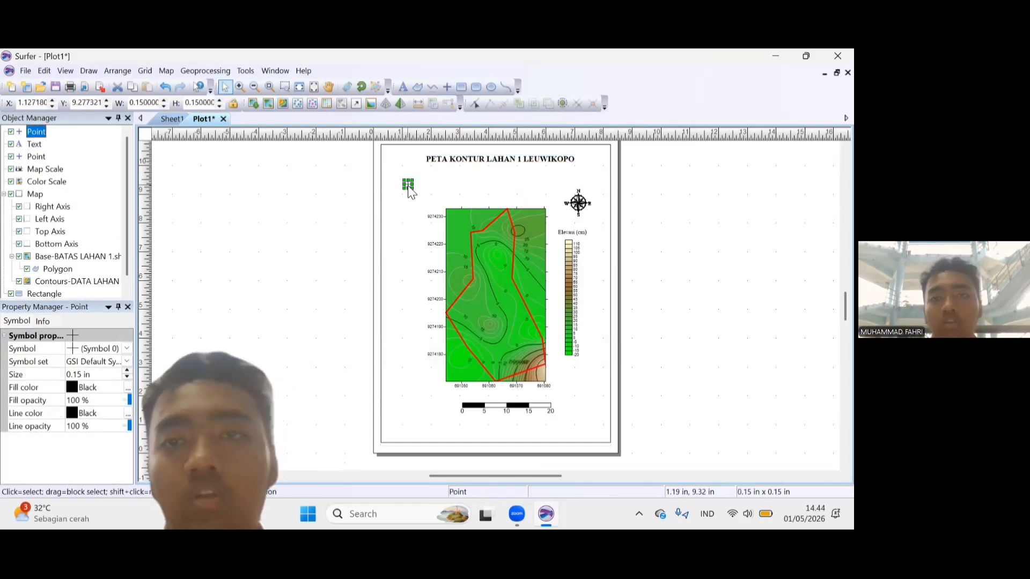
pyautogui.click(163, 88)
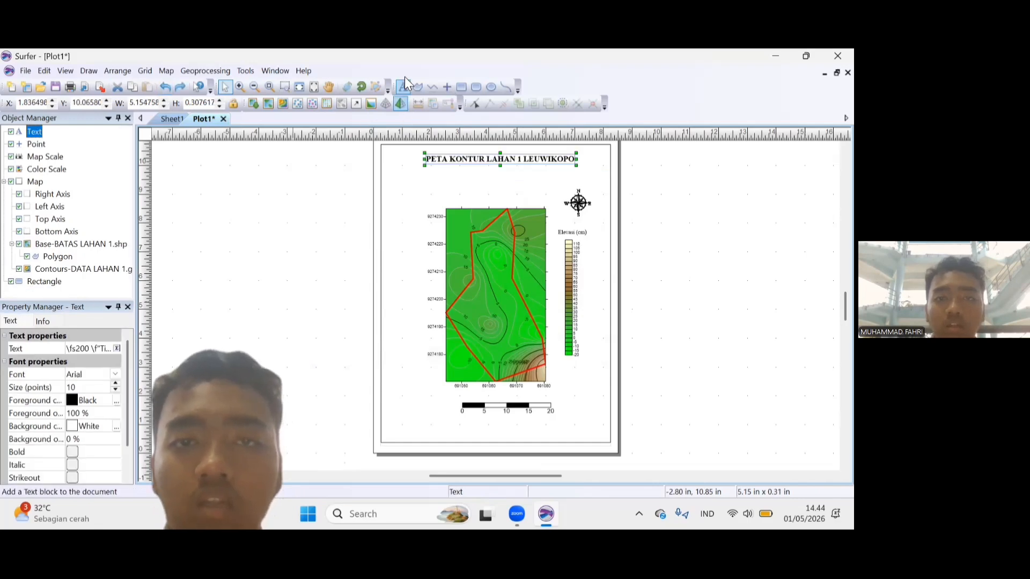
# Start a text block above the map's upper-left corner with the author's full name and, on a second line, the student number.
pyautogui.click(405, 186)
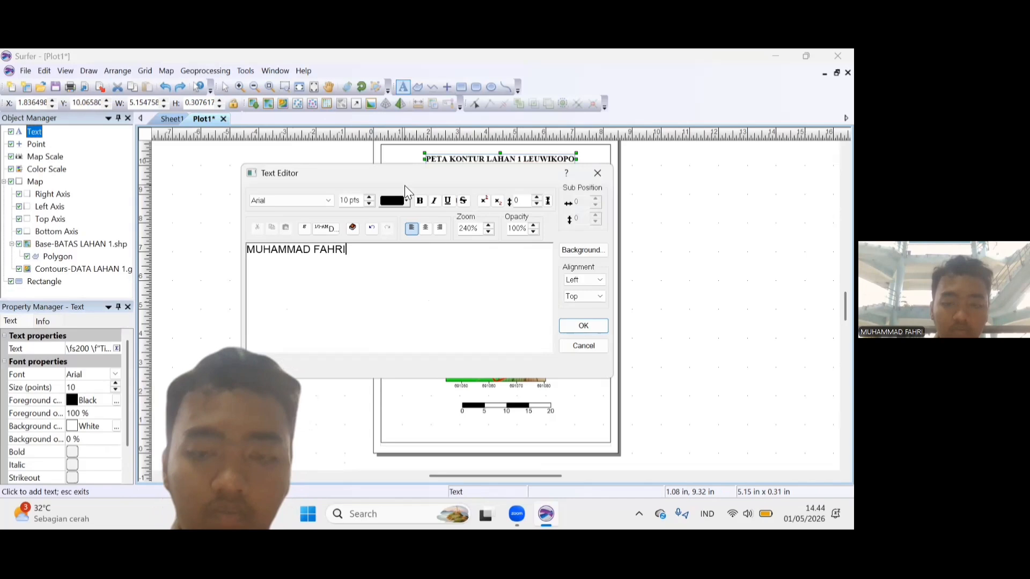
pyautogui.press('Return')
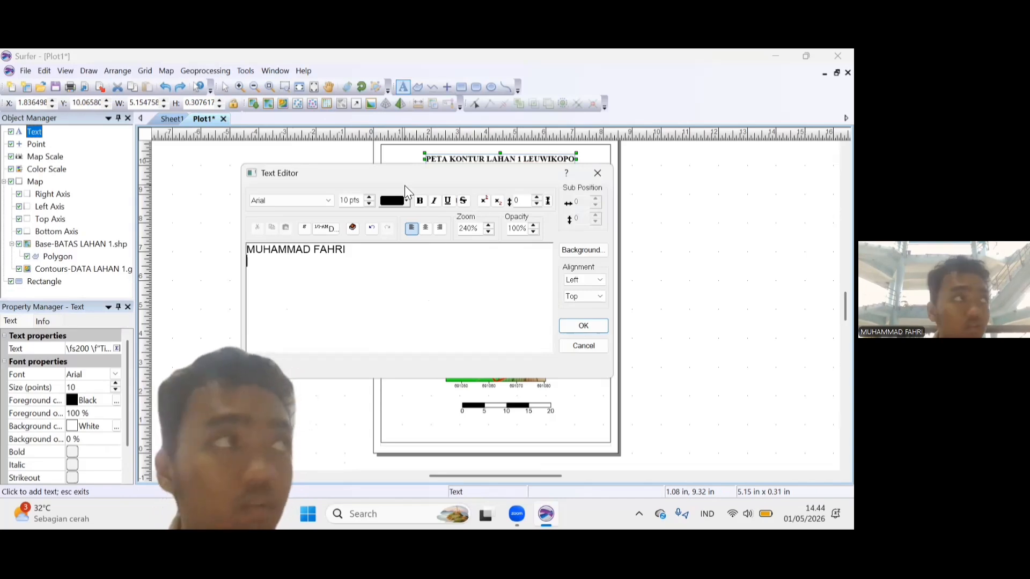
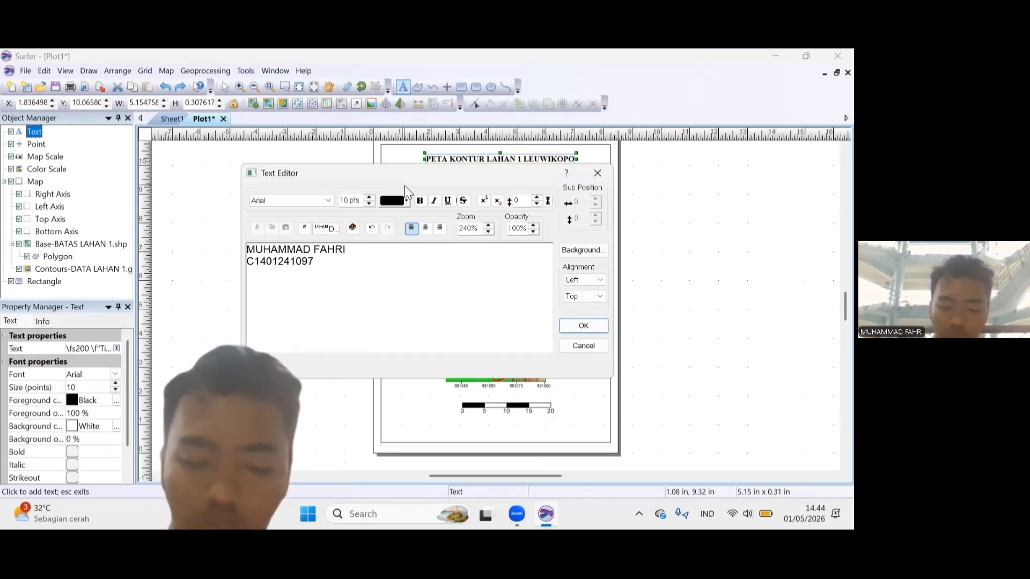
# Add the lines "PARALEL 1" and "JUMAAT 1 APRIL 2026" below the student number.
pyautogui.press('Return')
pyautogui.write('PARALEL 1')
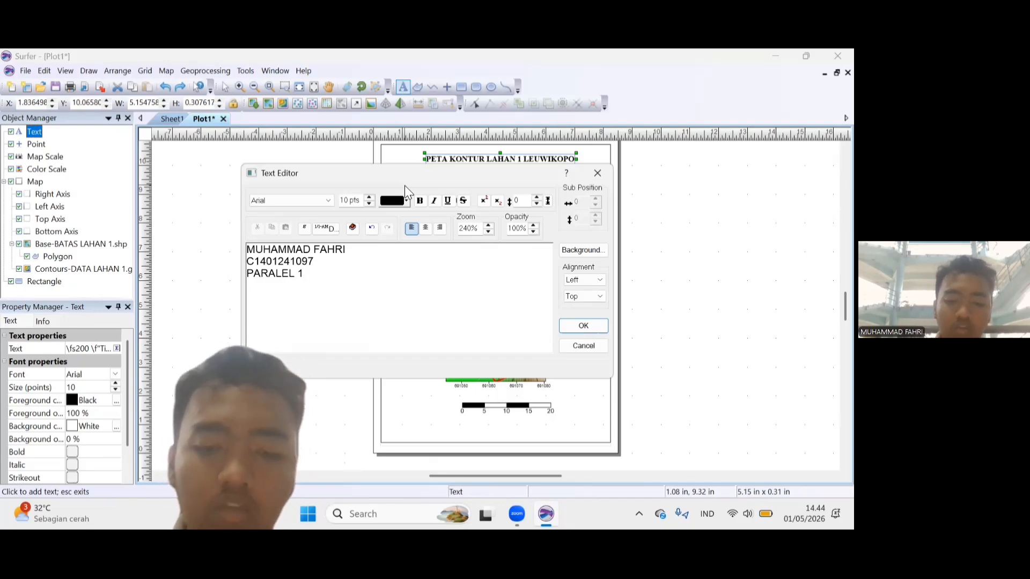
pyautogui.press('Return')
pyautogui.write('JUMAAT 1')
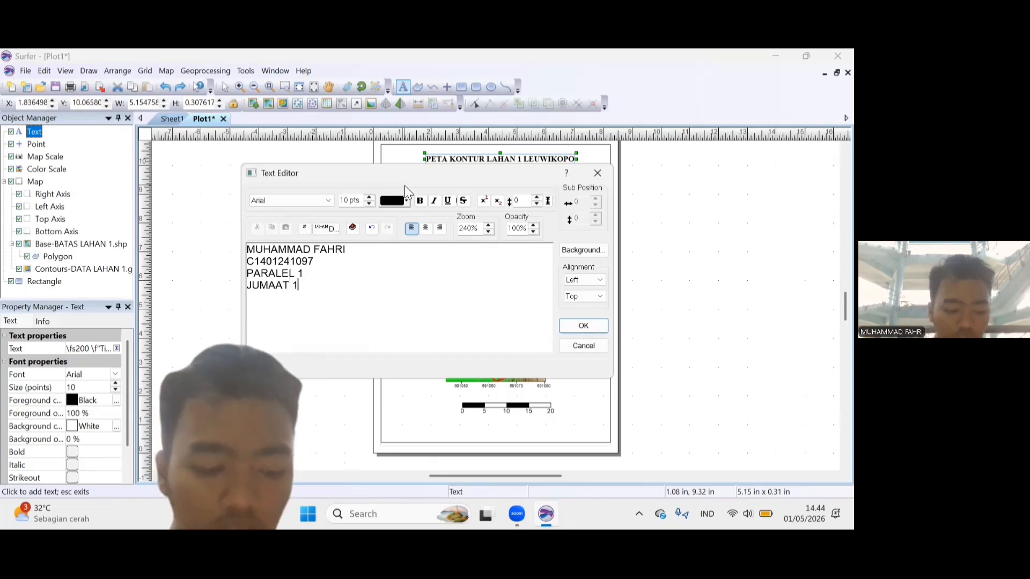
pyautogui.write(' APRIL')
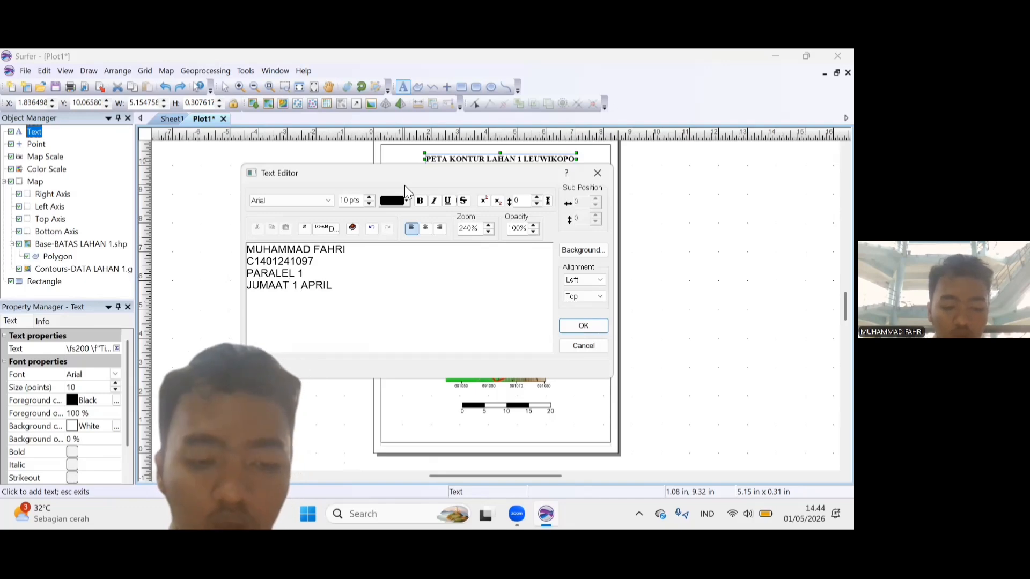
pyautogui.write(' 2025')
pyautogui.press('BackSpace')
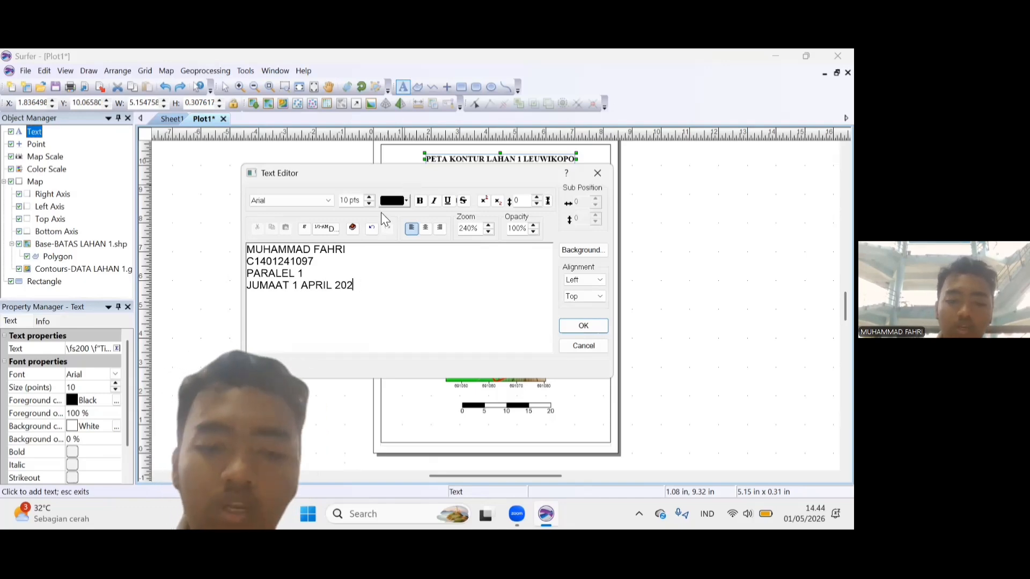
pyautogui.write('6')
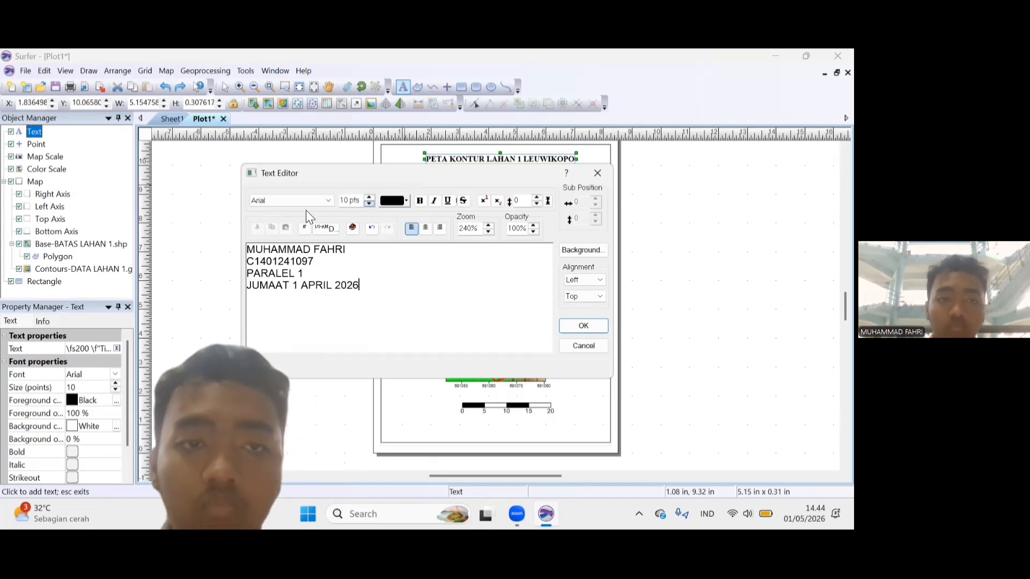
# Set the whole author text block in Times New Roman and place it on the page.
pyautogui.hotkey('ctrl', 'a')
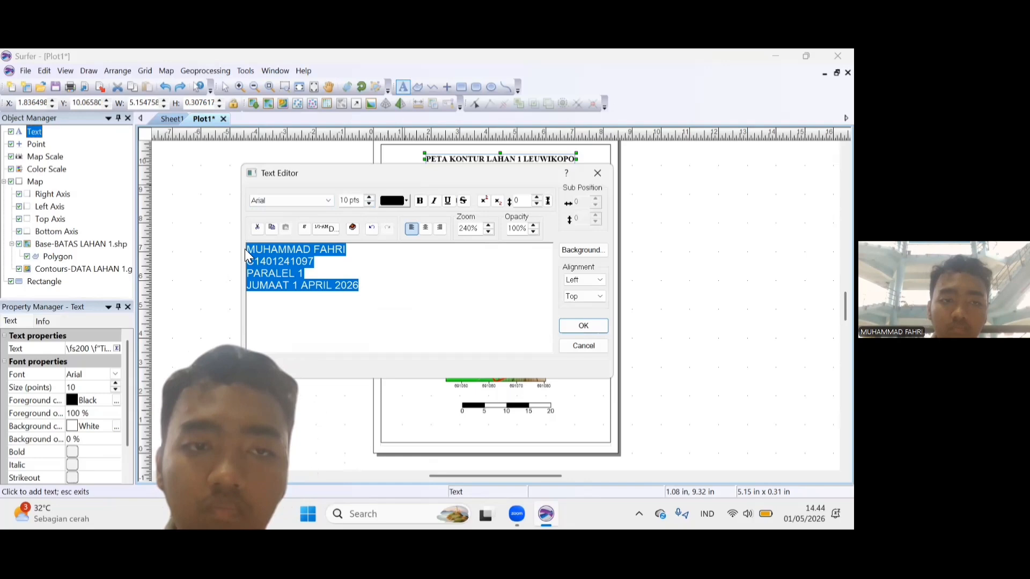
pyautogui.click(308, 201)
pyautogui.write('ti')
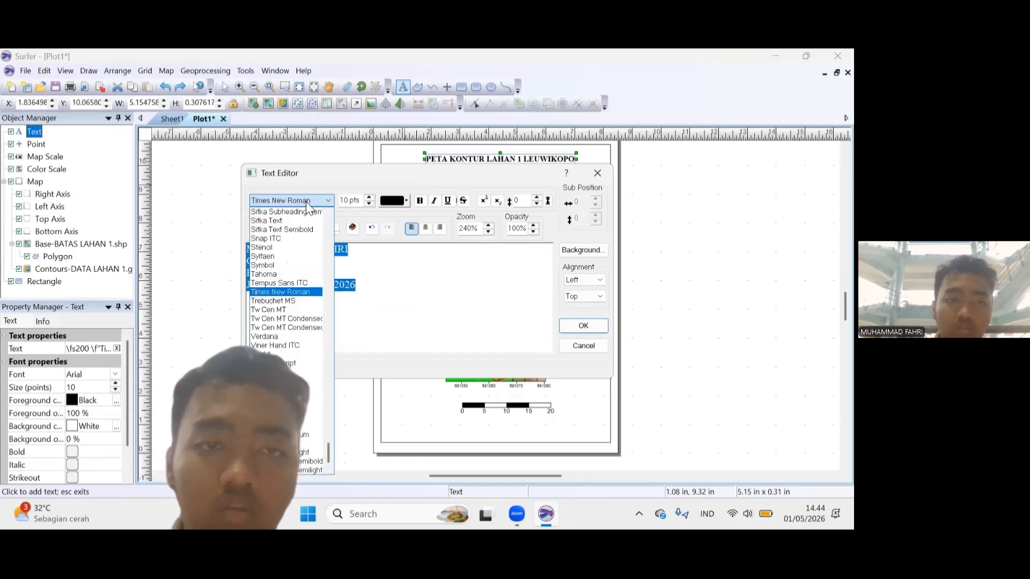
pyautogui.click(306, 201)
pyautogui.click(583, 325)
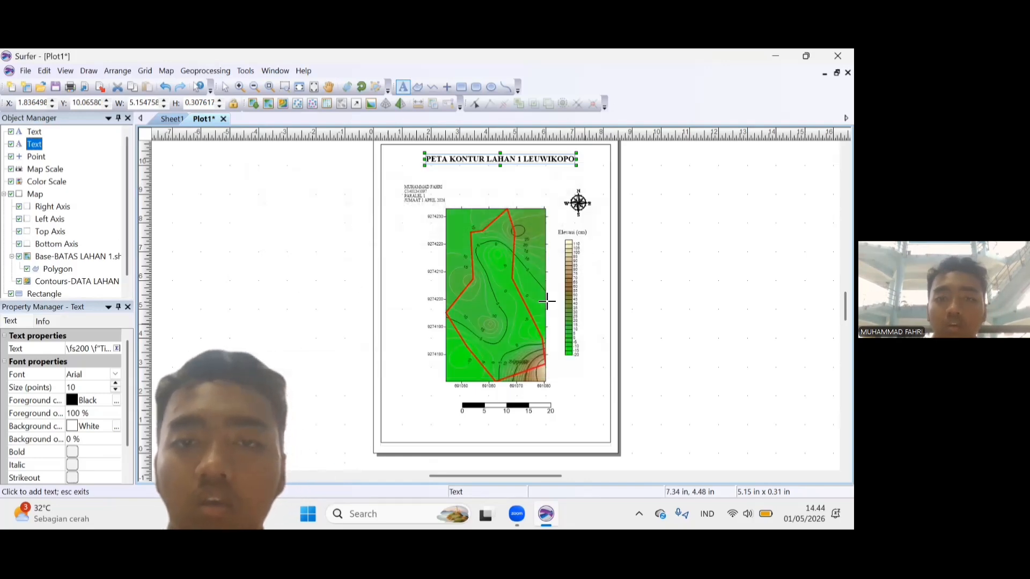
# Enlarge the author text block to about 2.42 x 1.05 in and fit it between the title and the map's upper-left corner.
pyautogui.click(224, 90)
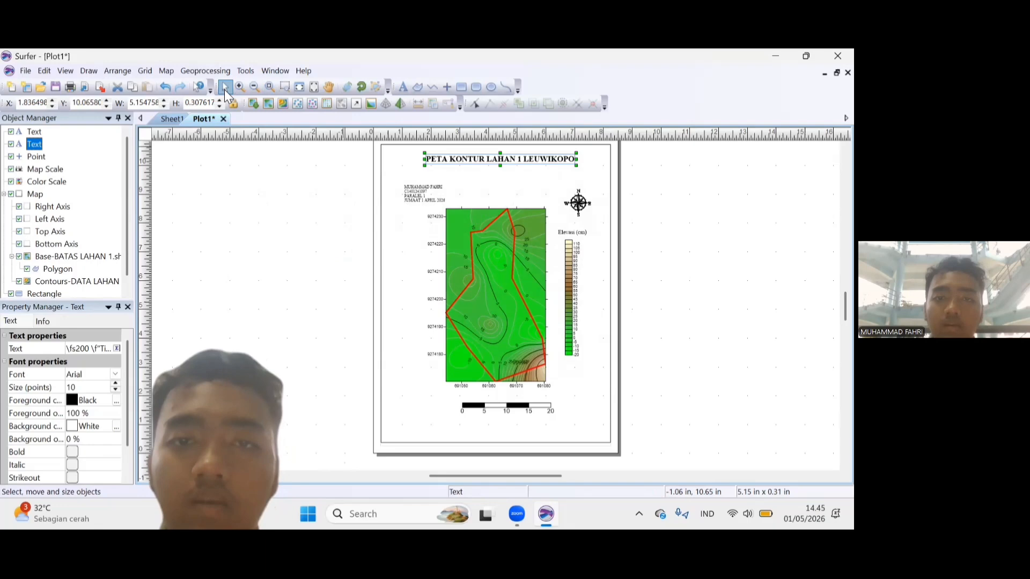
pyautogui.doubleClick(422, 193)
pyautogui.click(603, 175)
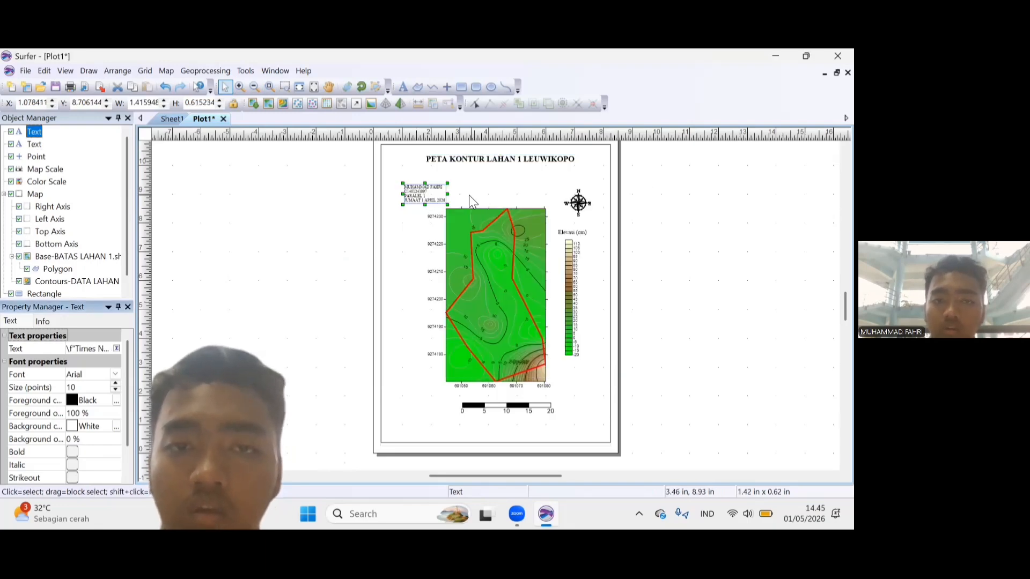
pyautogui.moveTo(444, 203); pyautogui.dragTo(466, 202)
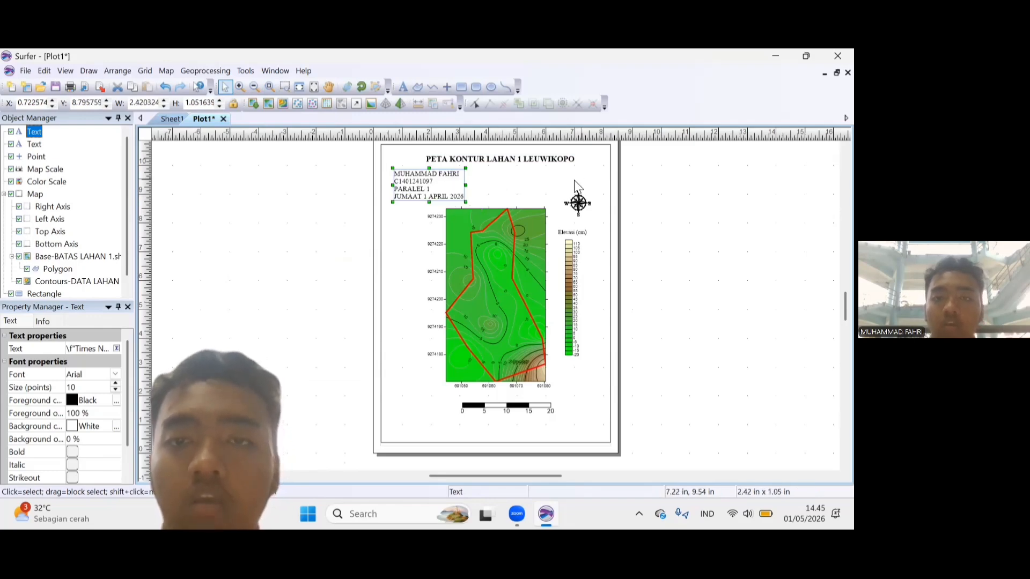
# Create a new blank plot document.
pyautogui.click(25, 72)
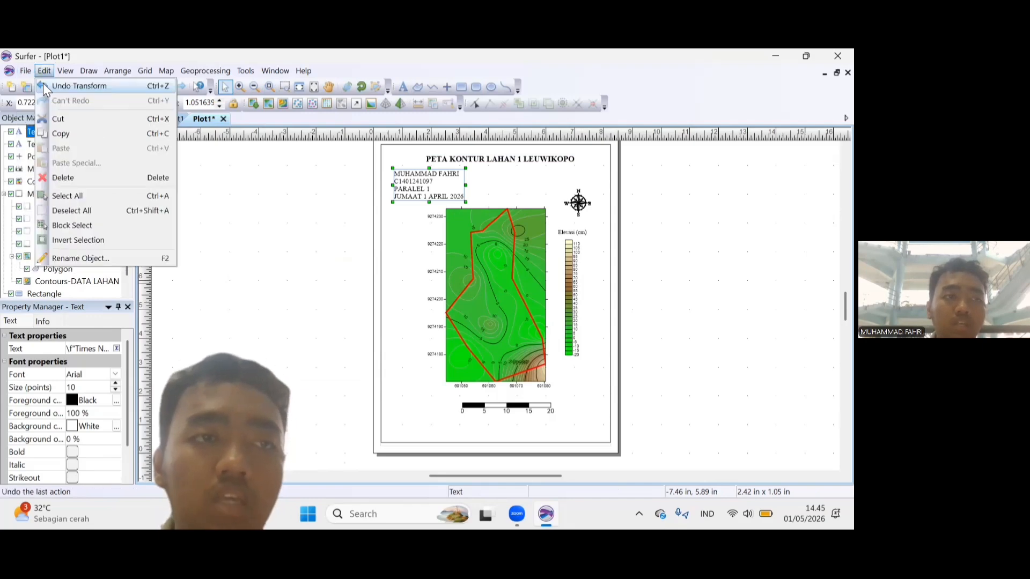
pyautogui.moveTo(75, 86)
pyautogui.click(149, 86)
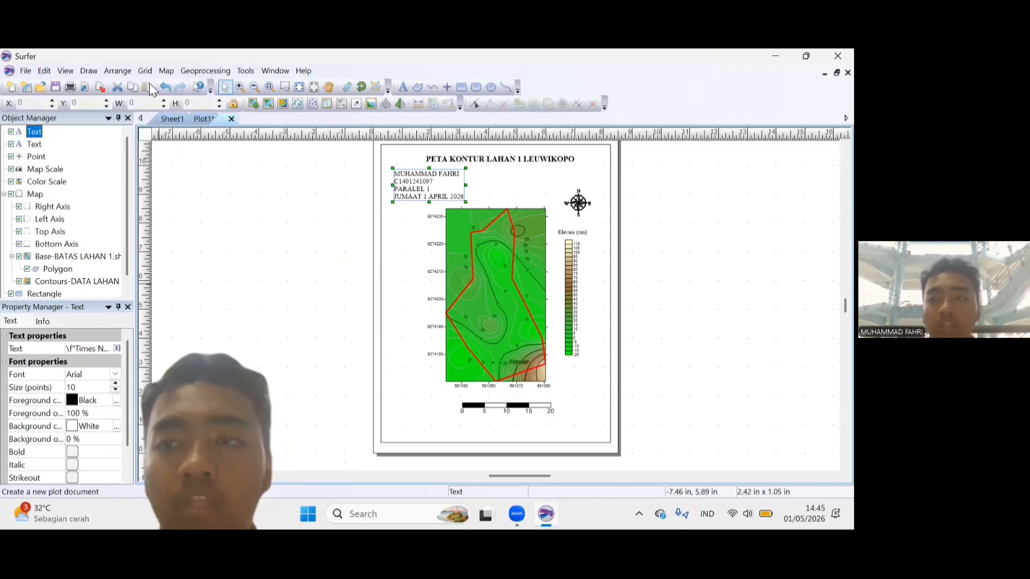
# Set the new plot's paper size to Letter.
pyautogui.click(26, 71)
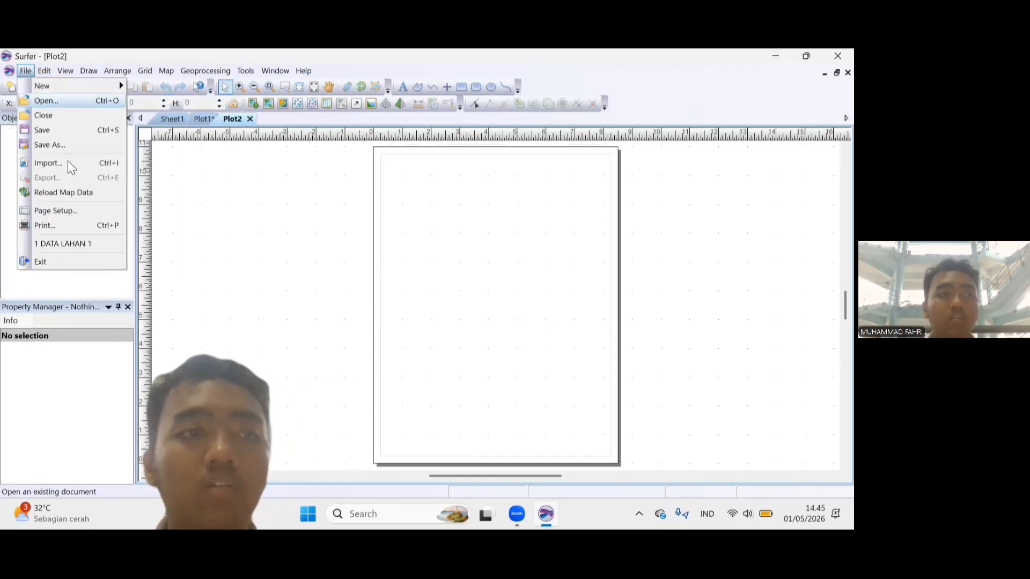
pyautogui.click(77, 210)
pyautogui.click(397, 242)
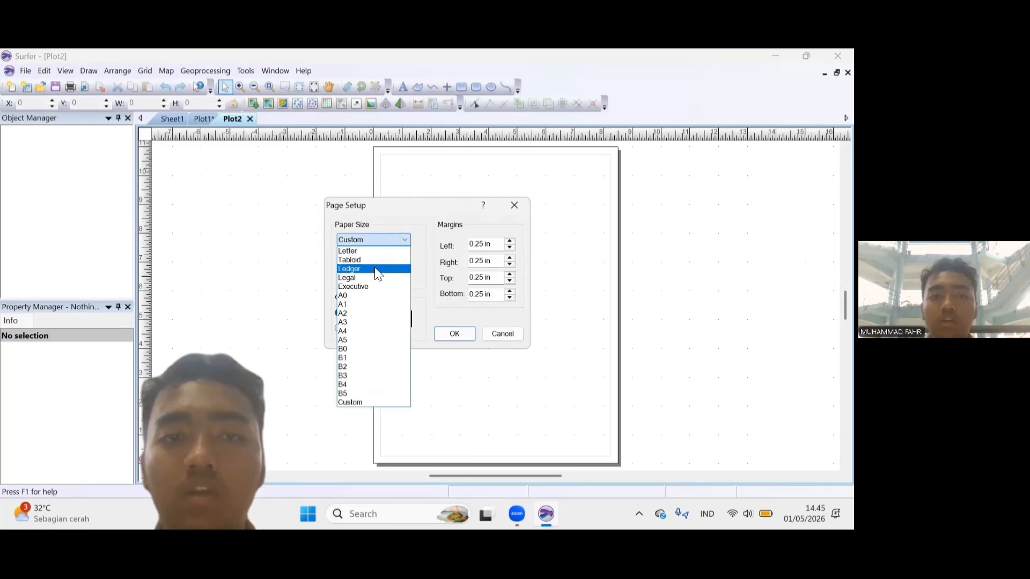
pyautogui.click(370, 252)
pyautogui.click(455, 333)
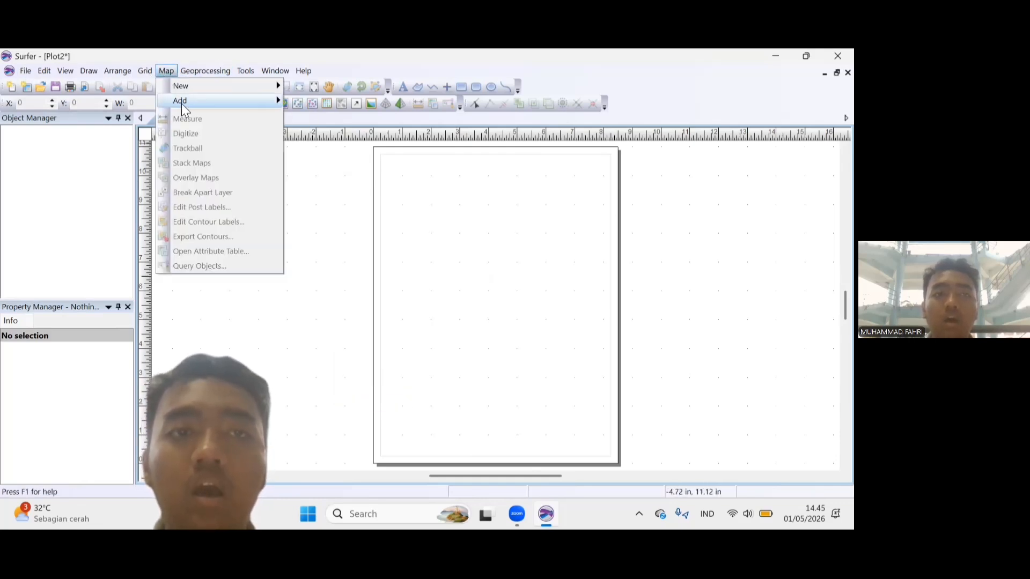
pyautogui.moveTo(248, 107)
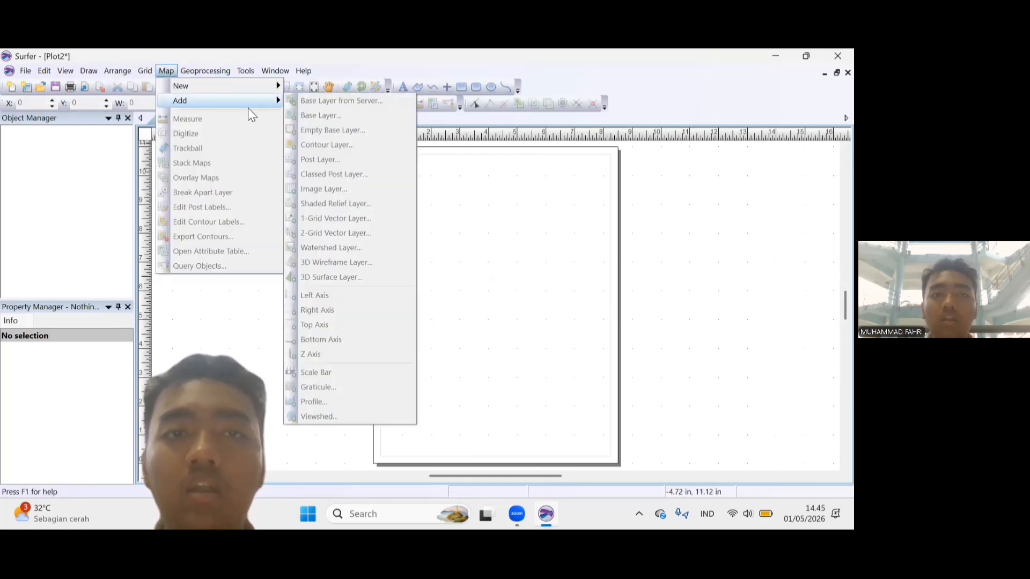
pyautogui.click(36, 138)
pyautogui.rightClick(201, 180)
pyautogui.click(22, 67)
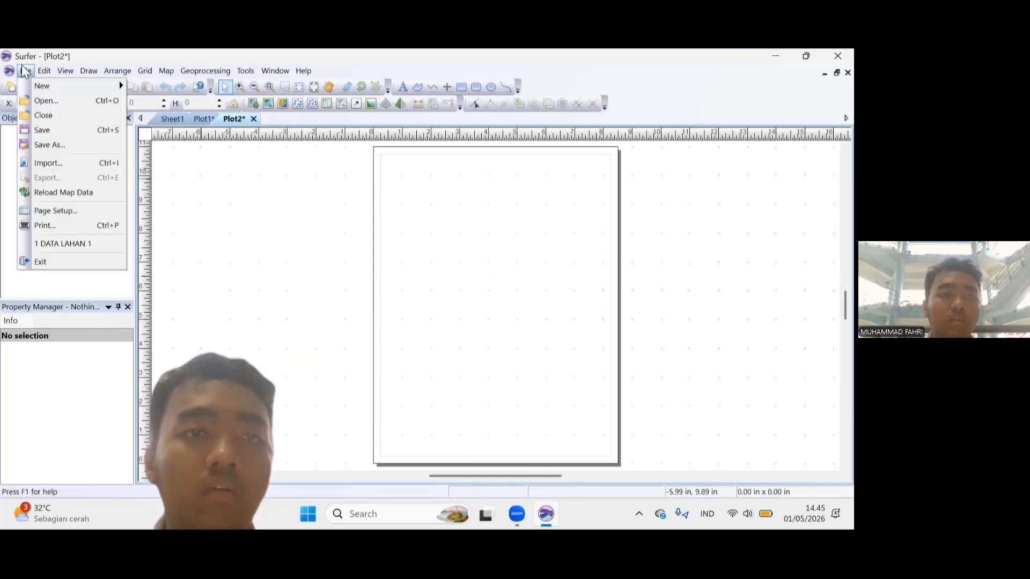
# Create a 3D surface map from the DATA LAHAN 1 grid file.
pyautogui.click(166, 71)
pyautogui.click(166, 71)
pyautogui.moveTo(193, 86)
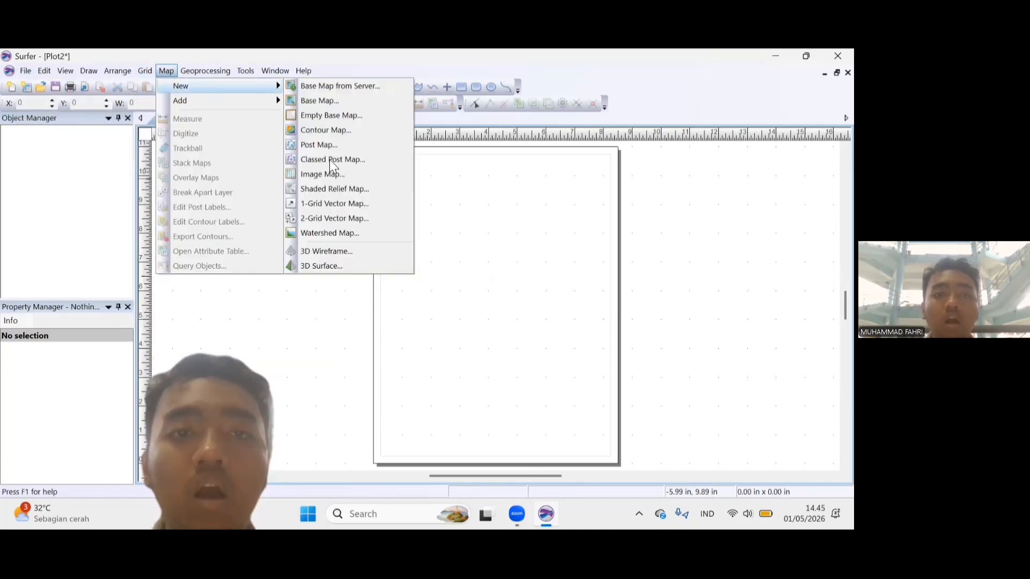
pyautogui.click(339, 268)
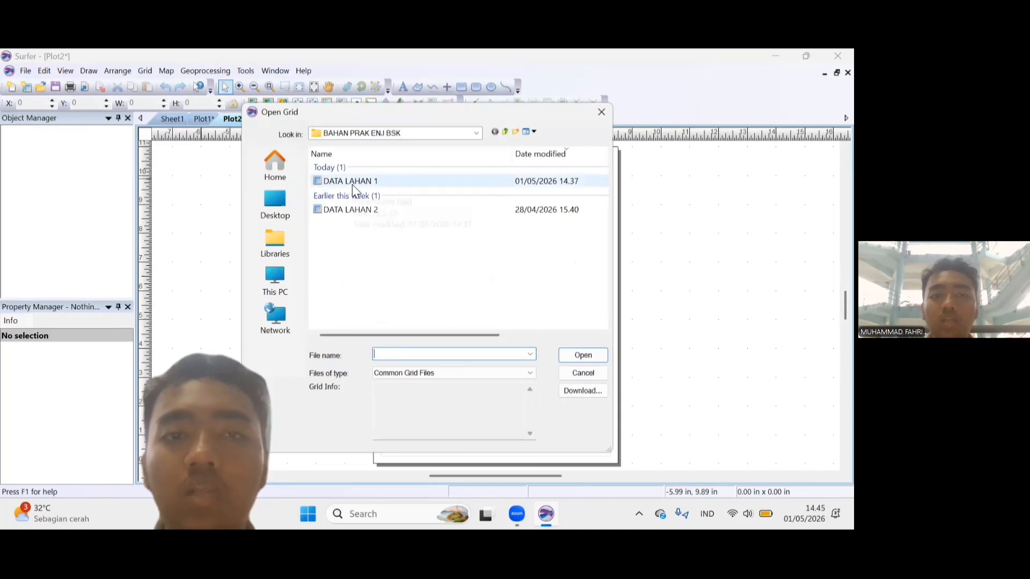
pyautogui.click(352, 184)
pyautogui.doubleClick(352, 185)
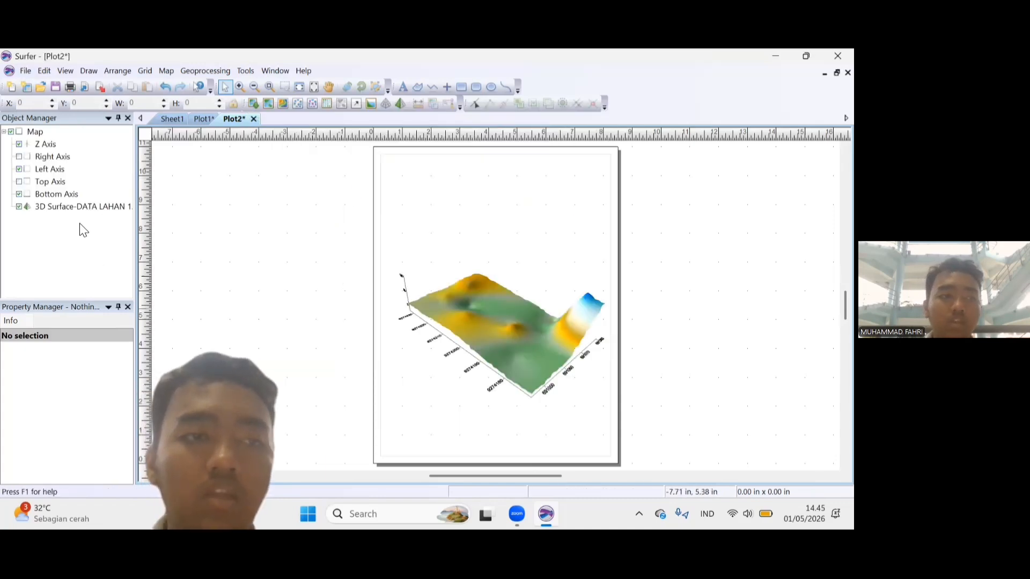
# Set the 3D surface's upper material color to the Land2 colormap and show its color scale.
pyautogui.click(81, 208)
pyautogui.click(89, 416)
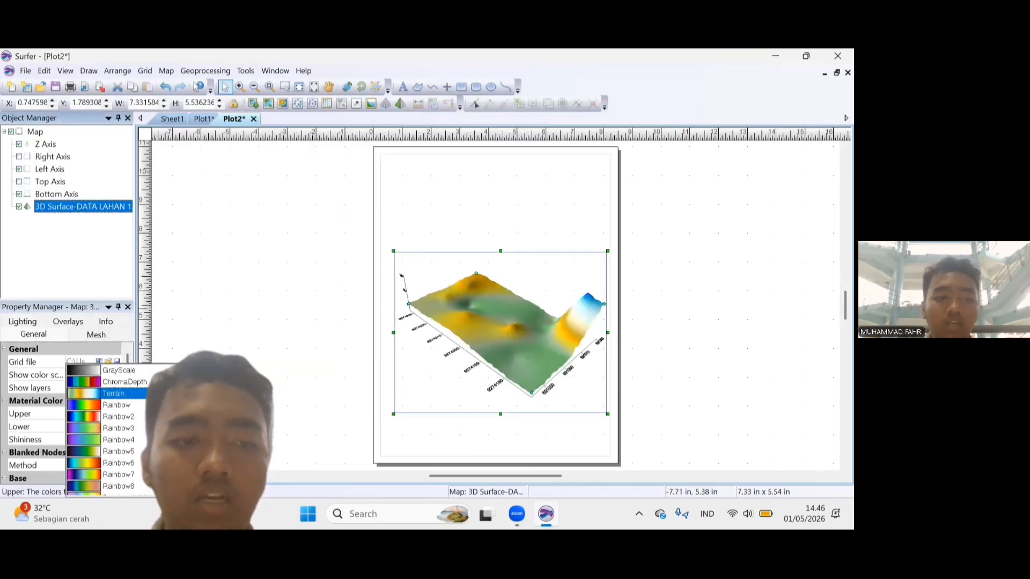
pyautogui.scroll(-10, 131, 465)
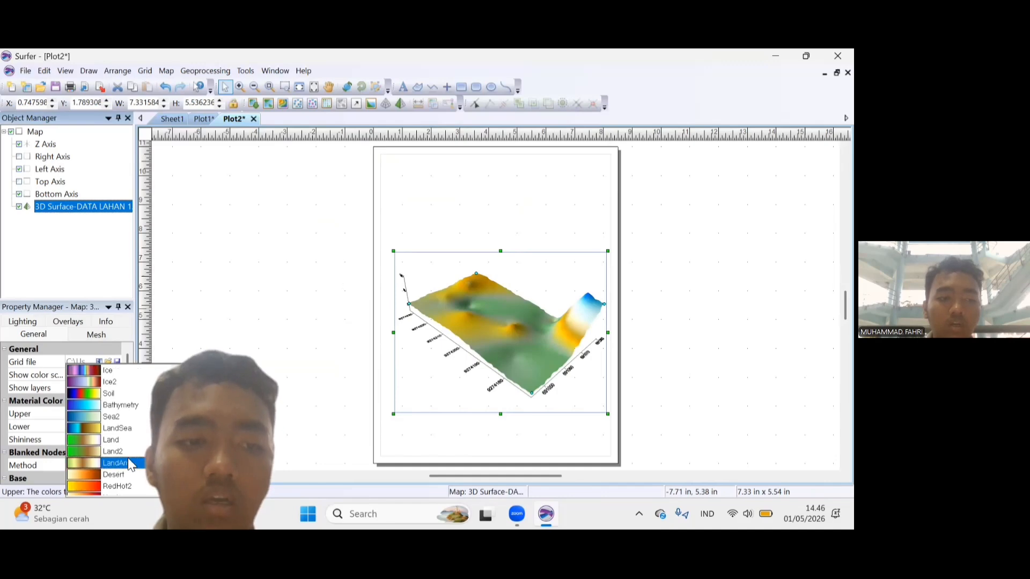
pyautogui.click(115, 452)
pyautogui.click(73, 375)
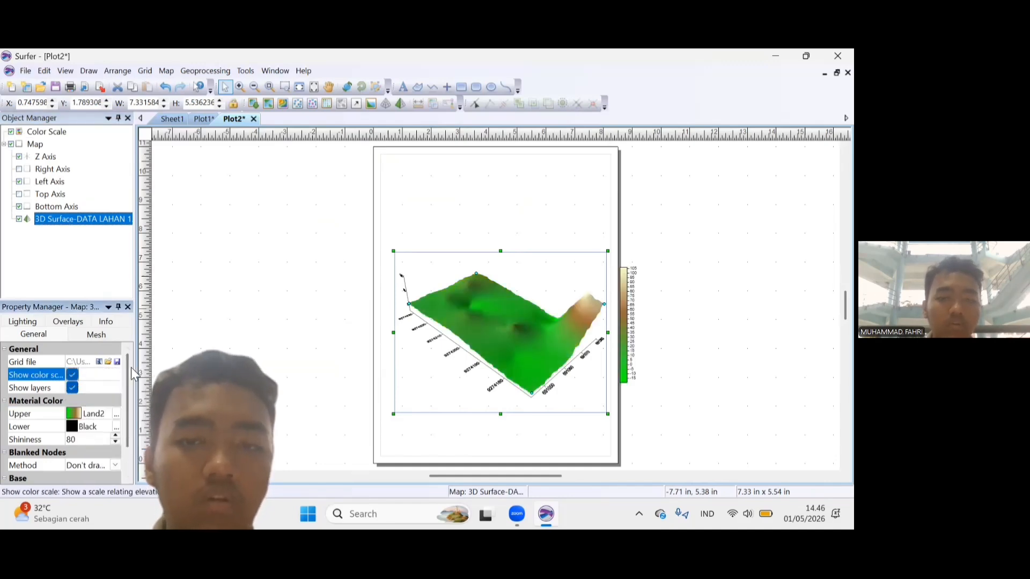
# Show the solid base beneath the 3D surface and view the choices for handling blanked nodes.
pyautogui.scroll(-2, 133, 378)
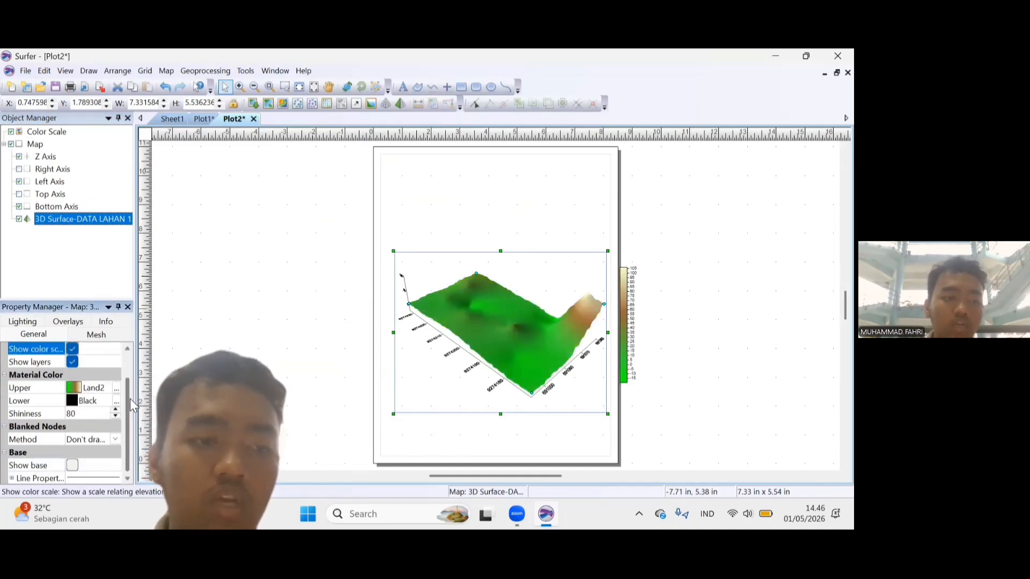
pyautogui.click(72, 452)
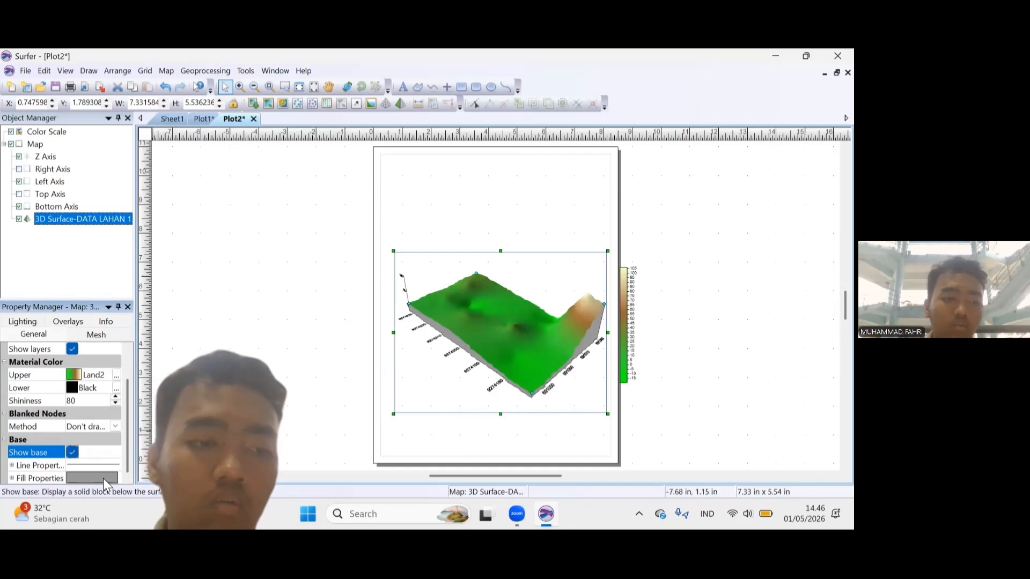
pyautogui.click(115, 426)
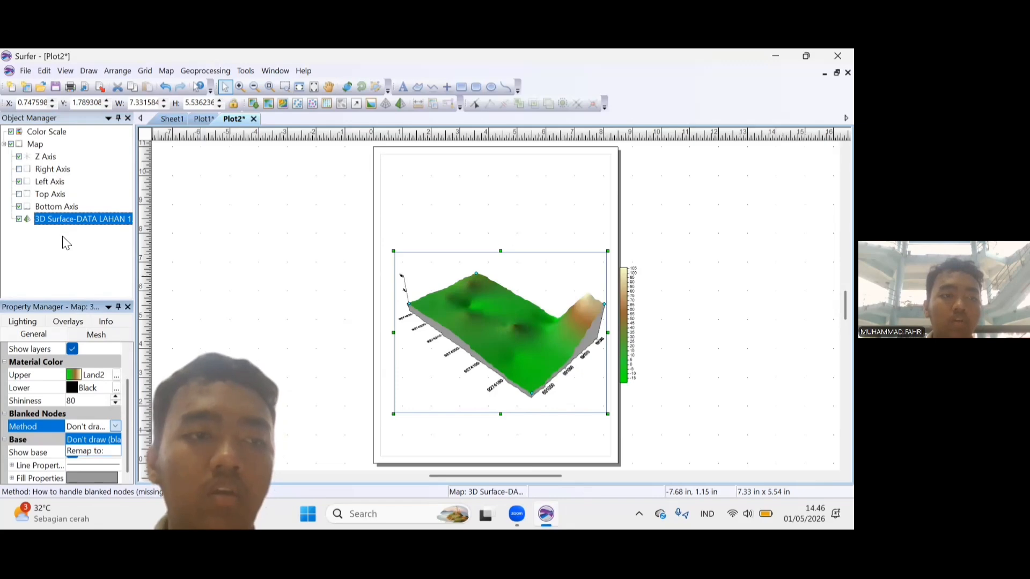
# Add BATAS LAHAN 1.shp to the map as a base layer and adjust the map limits to include it.
pyautogui.click(34, 145)
pyautogui.rightClick(34, 145)
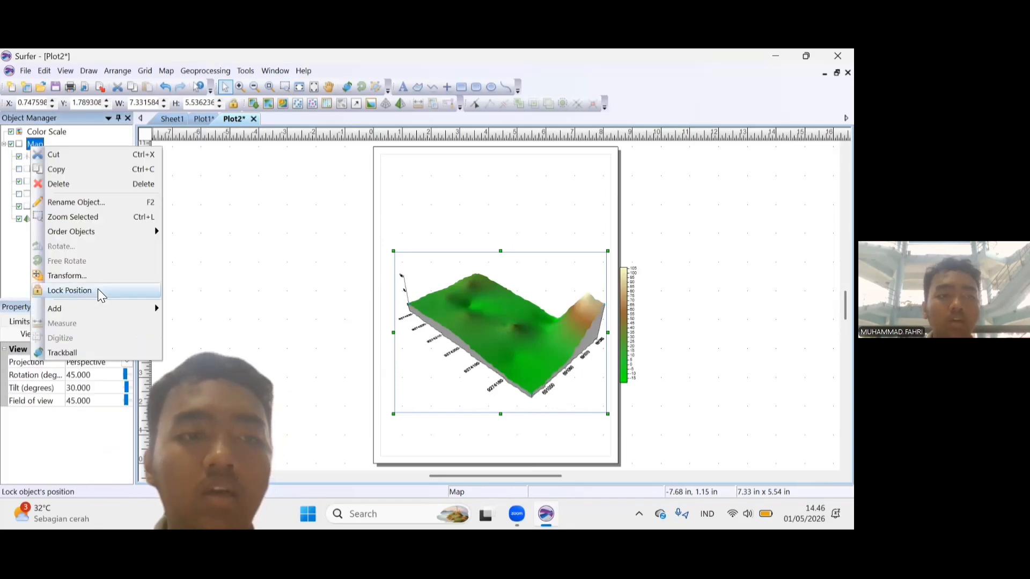
pyautogui.moveTo(107, 308)
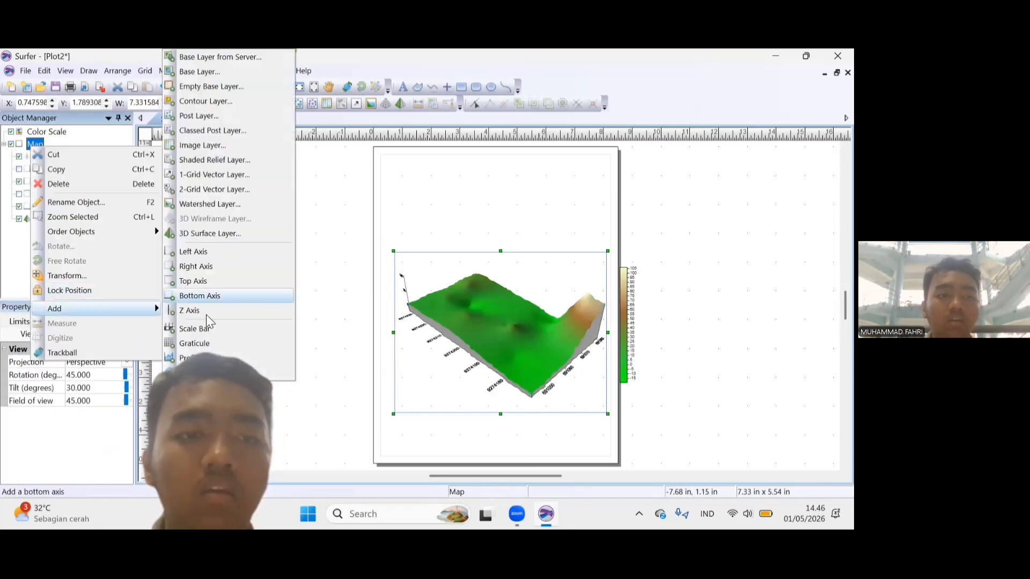
pyautogui.click(187, 75)
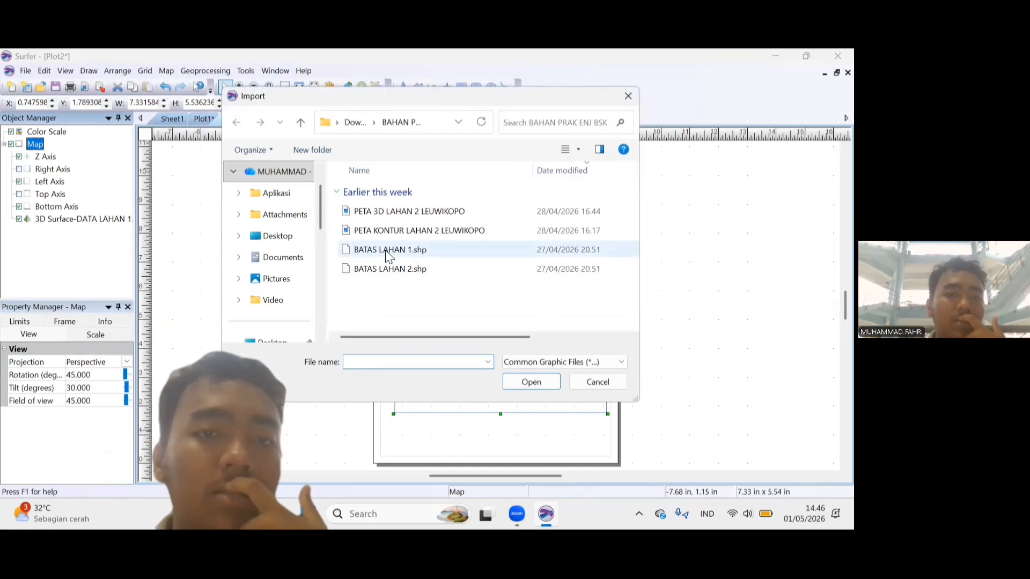
pyautogui.click(388, 250)
pyautogui.click(539, 381)
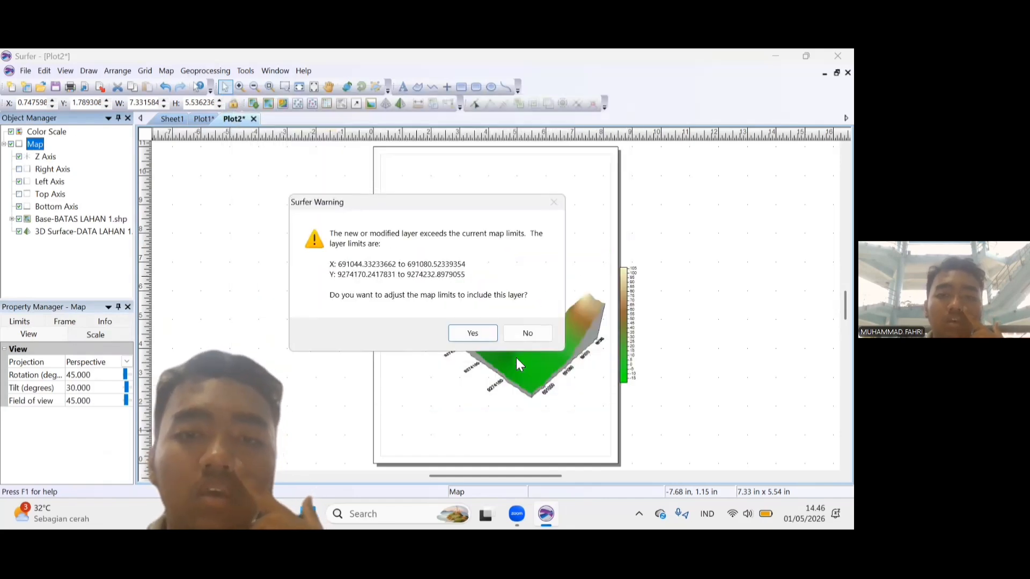
pyautogui.click(472, 333)
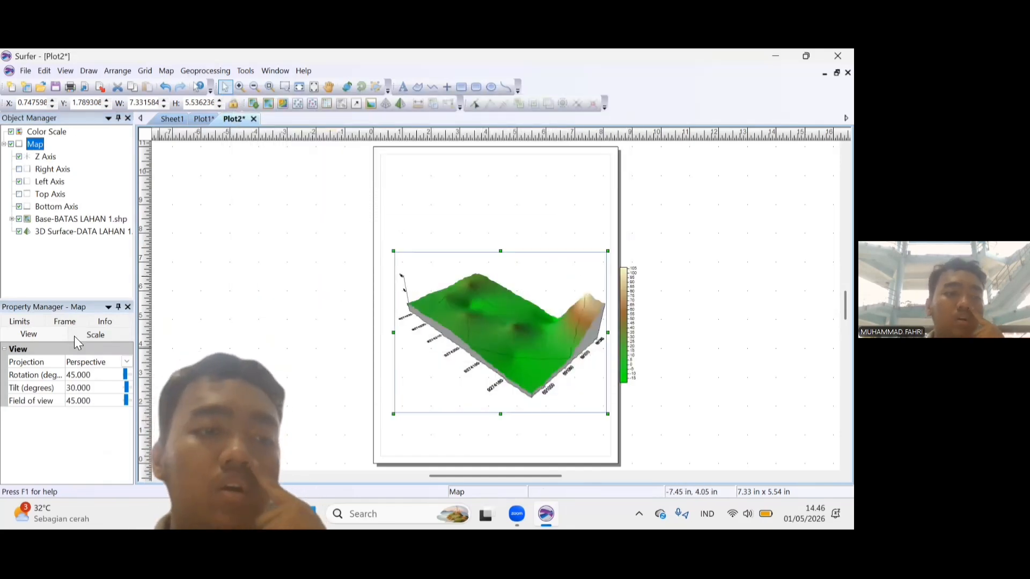
pyautogui.click(100, 325)
pyautogui.click(75, 335)
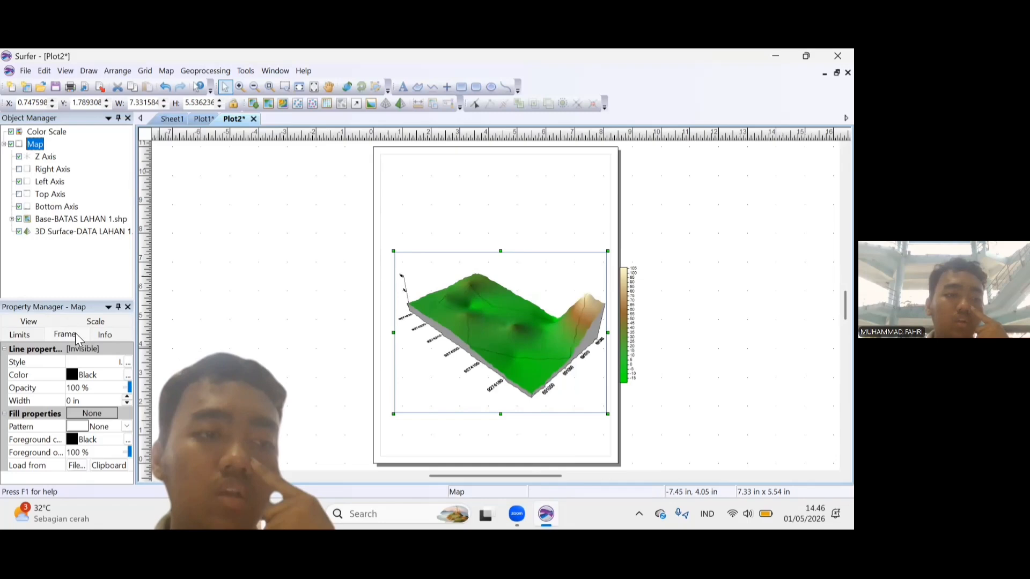
pyautogui.click(76, 439)
pyautogui.click(142, 394)
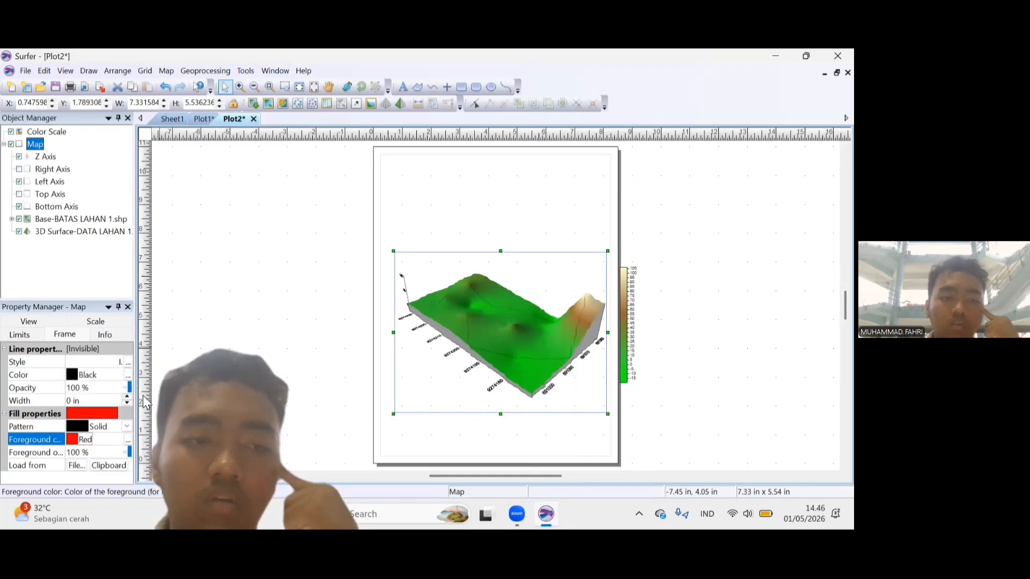
pyautogui.click(75, 442)
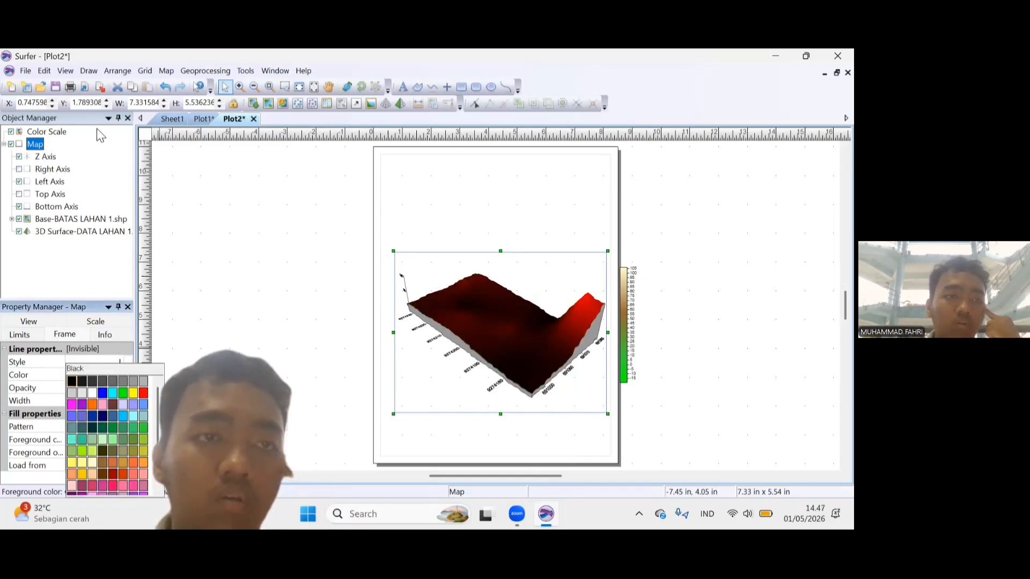
pyautogui.click(165, 89)
pyautogui.click(164, 90)
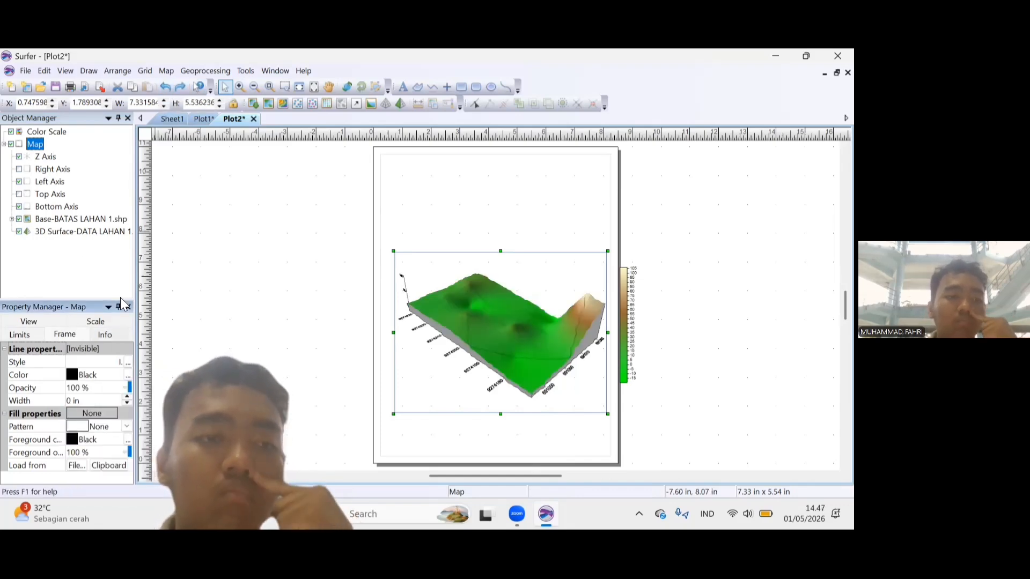
# Set the line of the BATAS LAHAN 1 boundary polygon to red with a width of 0.05 in.
pyautogui.click(184, 269)
pyautogui.click(11, 219)
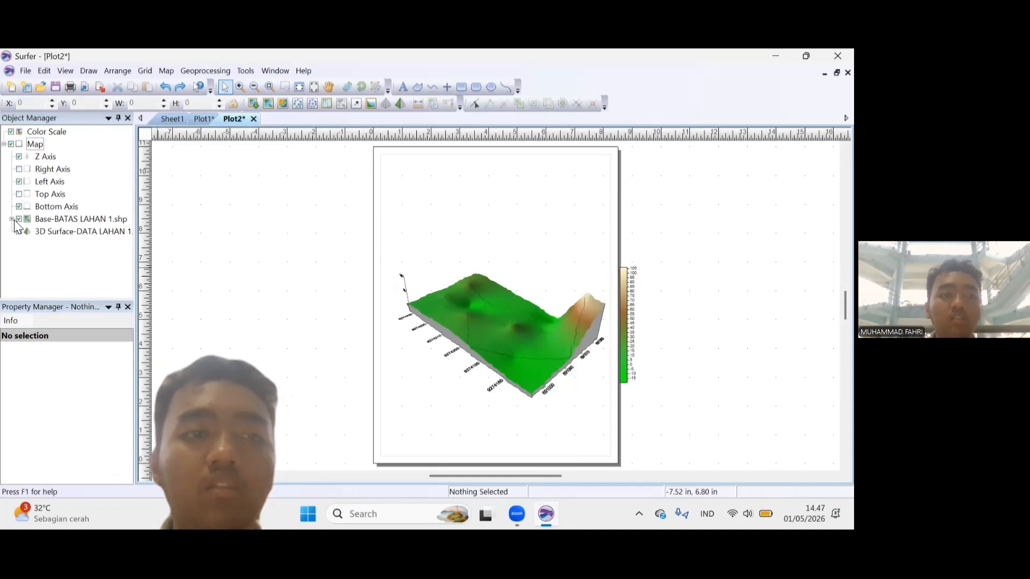
pyautogui.click(56, 232)
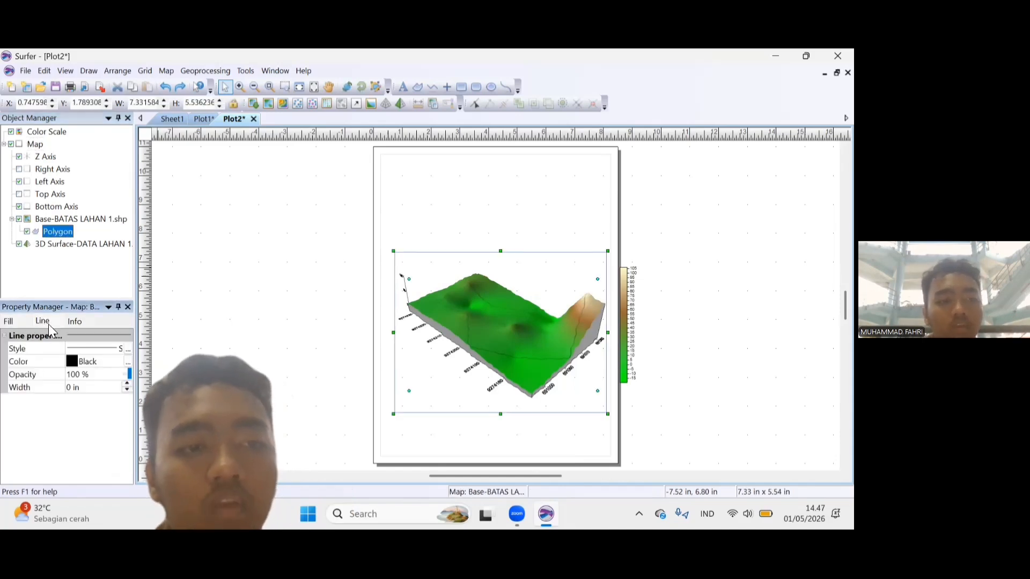
pyautogui.click(75, 364)
pyautogui.click(73, 391)
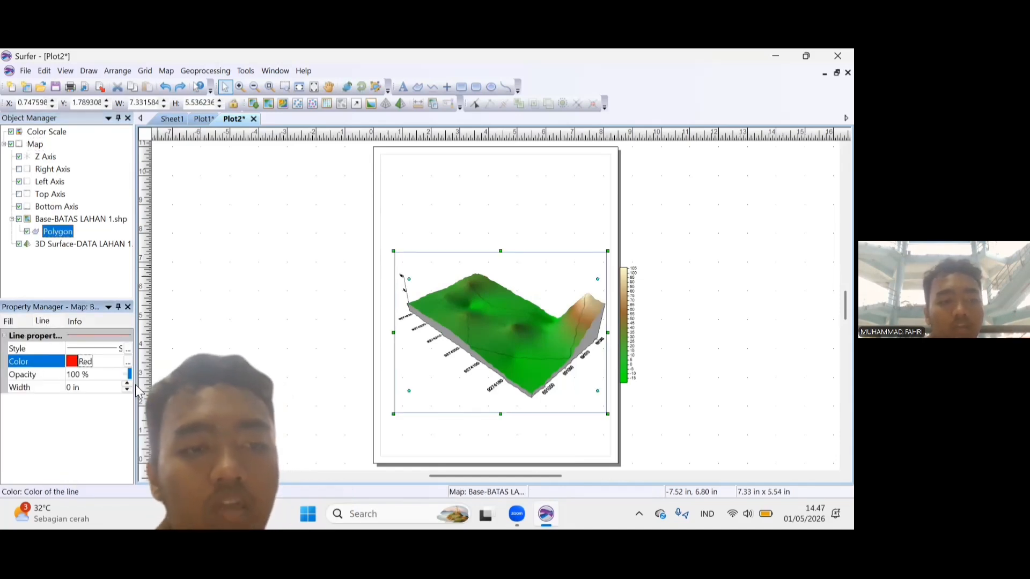
pyautogui.click(127, 385)
pyautogui.click(128, 385)
pyautogui.click(128, 385)
pyautogui.click(128, 385)
pyautogui.click(128, 384)
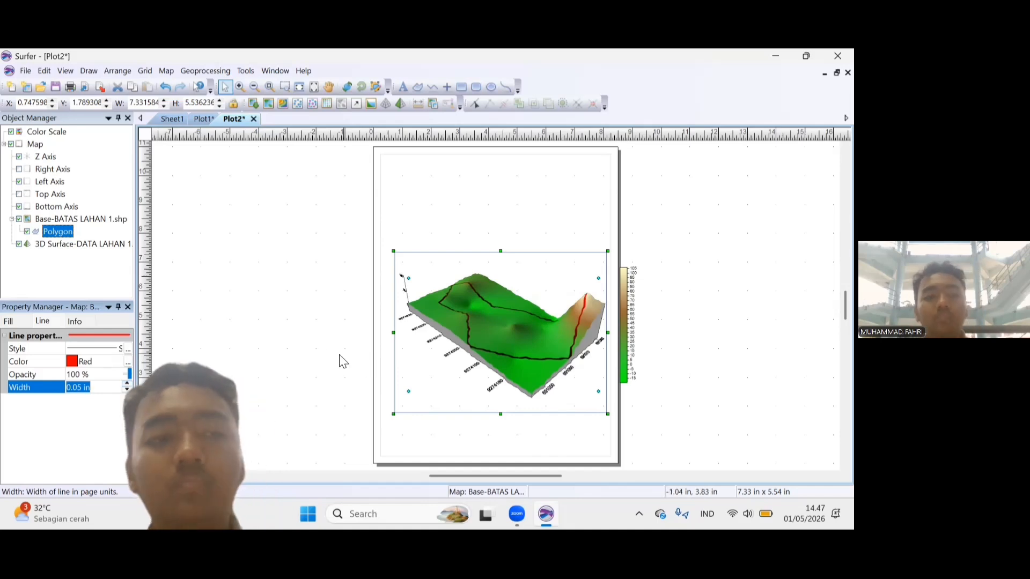
# Rotate the 3D map slightly with the Trackball so its viewing angle changes.
pyautogui.click(346, 86)
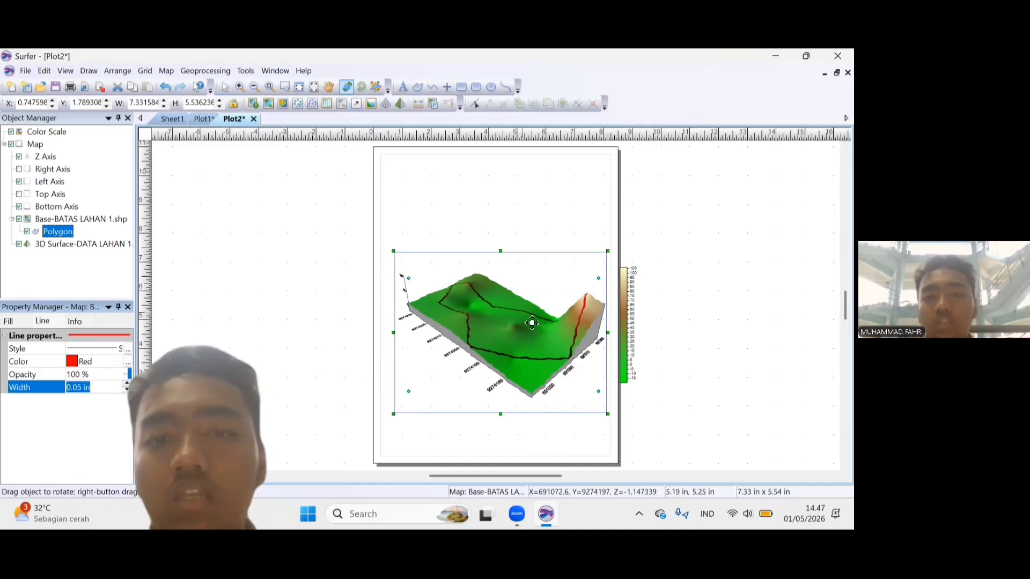
pyautogui.click(499, 324)
pyautogui.moveTo(498, 323); pyautogui.dragTo(497, 314)
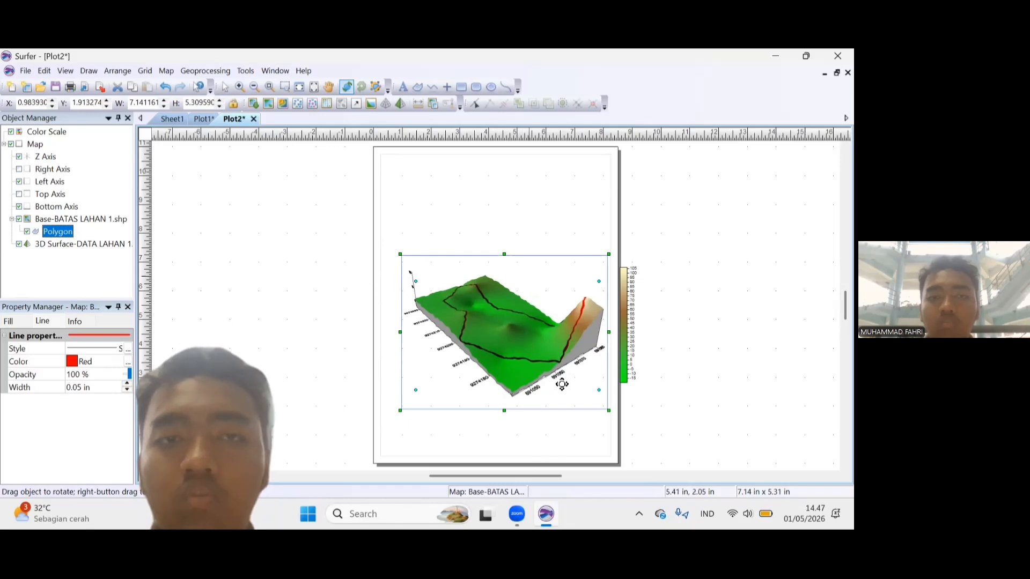
pyautogui.click(224, 87)
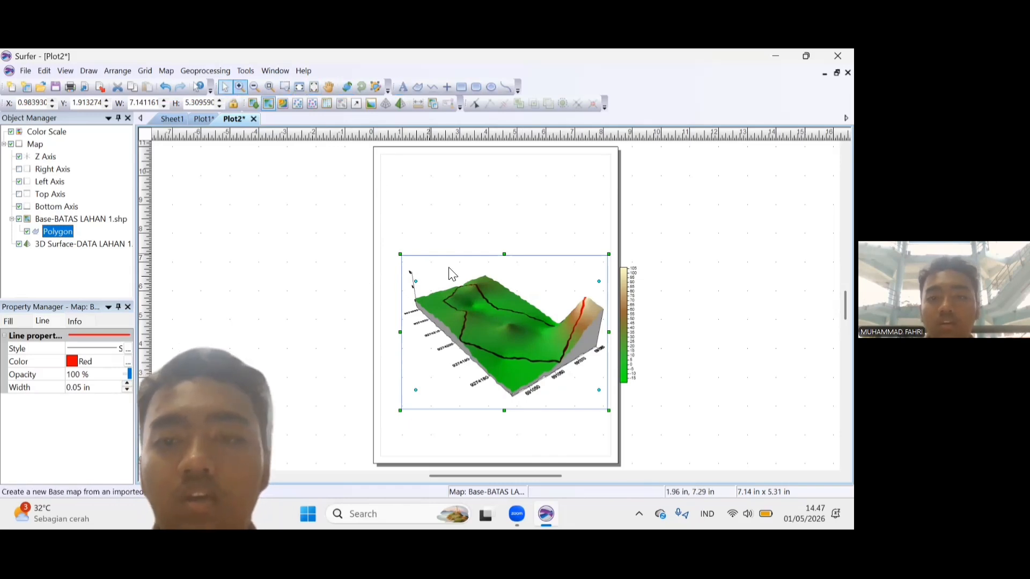
# Shrink the 3D map to about 5.19 x 3.86 in and move the color scale onto the page beside it.
pyautogui.moveTo(610, 419); pyautogui.dragTo(551, 385)
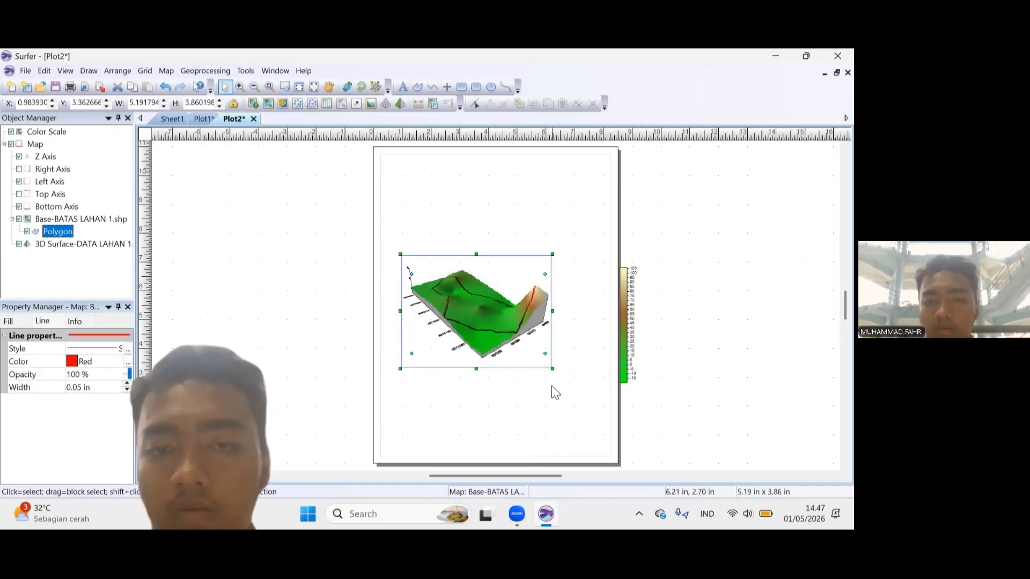
pyautogui.click(644, 333)
pyautogui.moveTo(629, 320); pyautogui.dragTo(590, 314)
# Enter the color scale title "Elevasi (cm)" in Times New Roman.
pyautogui.click(116, 387)
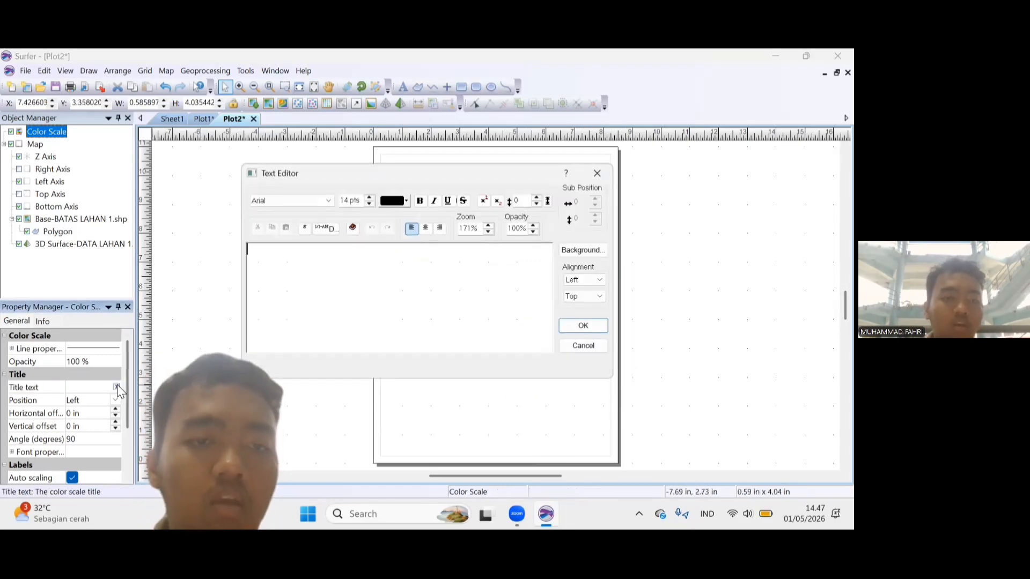
pyautogui.write('E')
pyautogui.press('capslock')
pyautogui.press('BackSpace')
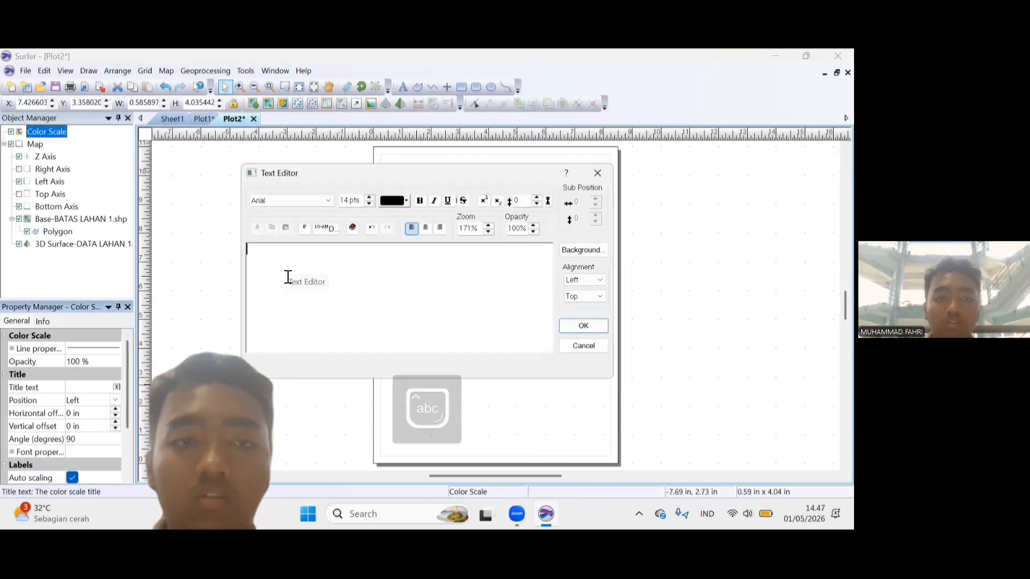
pyautogui.click(324, 202)
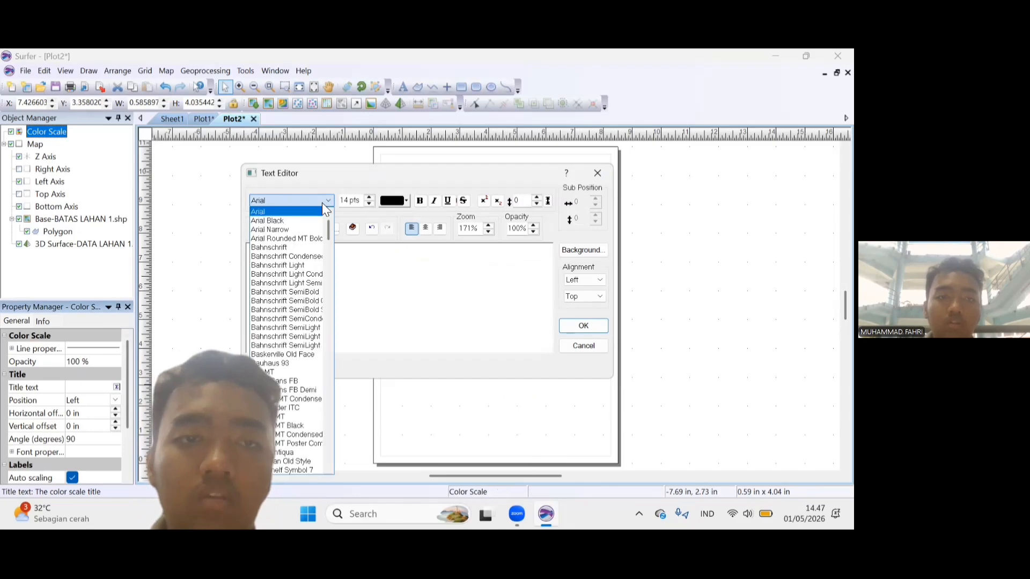
pyautogui.press('t')
pyautogui.press('Down')
pyautogui.press('Return')
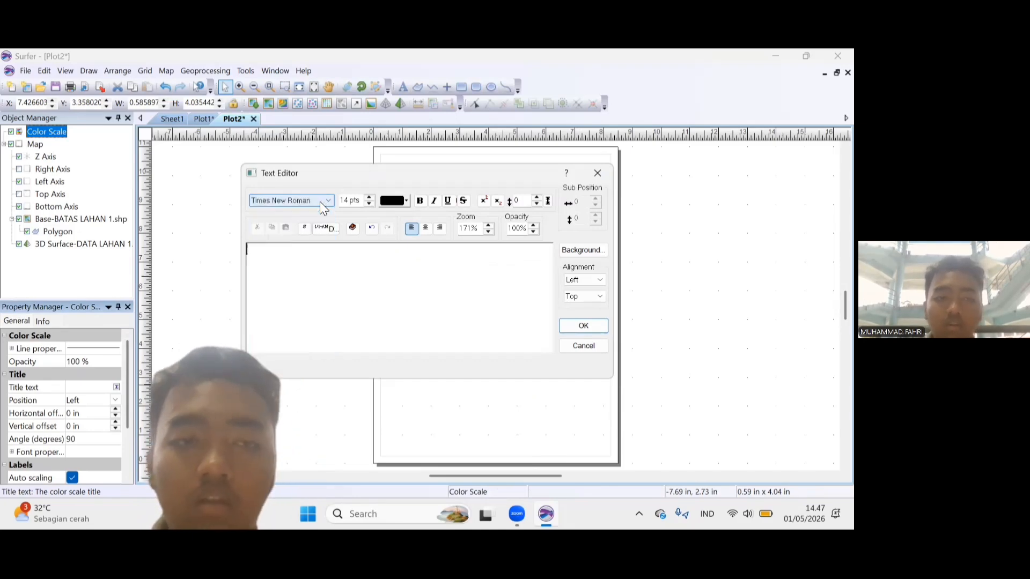
pyautogui.write('Elevasi')
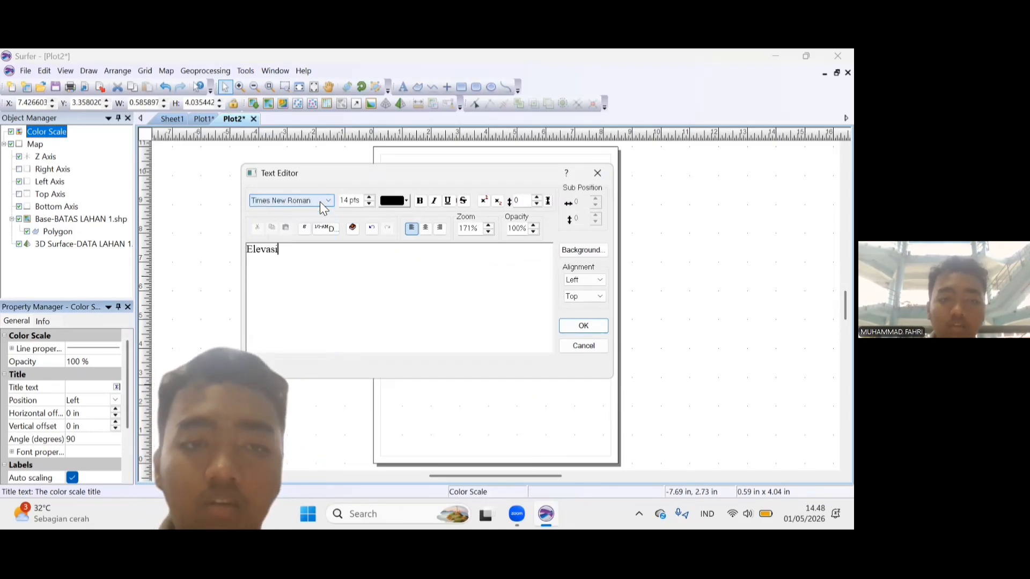
pyautogui.write(' (cm)')
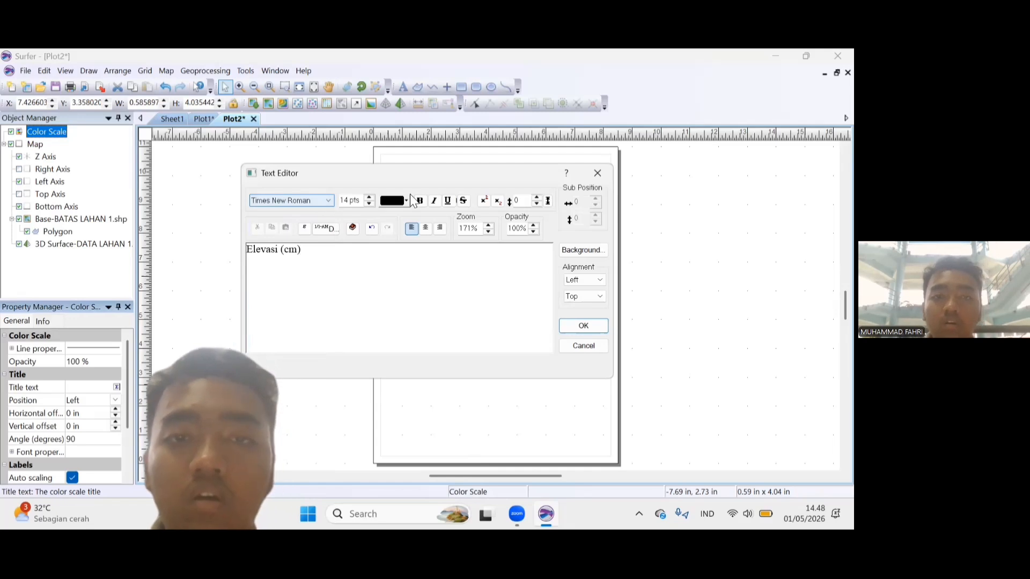
# Make the color scale title bold and set its position to Top.
pyautogui.moveTo(314, 250); pyautogui.dragTo(247, 250)
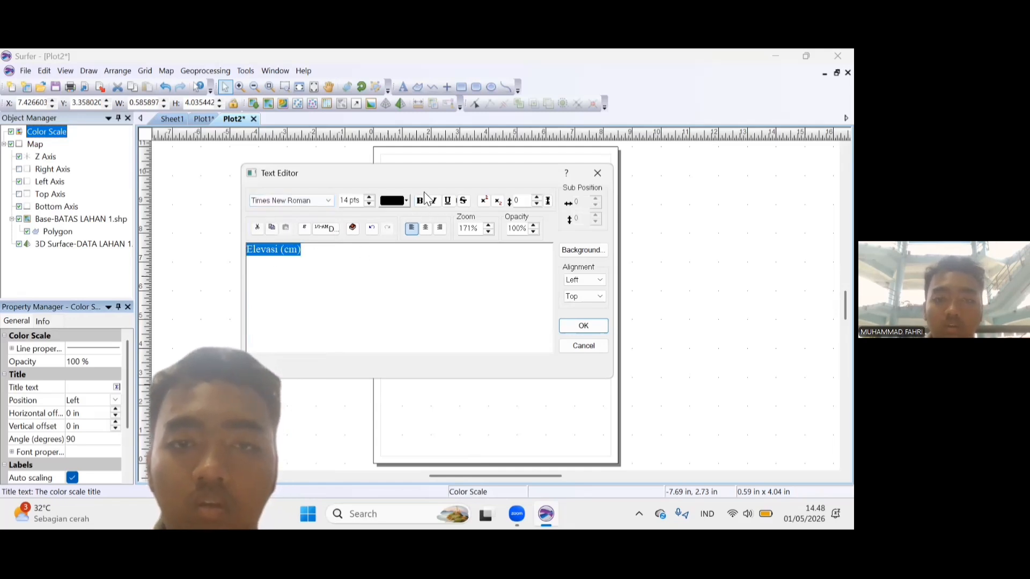
pyautogui.click(421, 200)
pyautogui.click(584, 325)
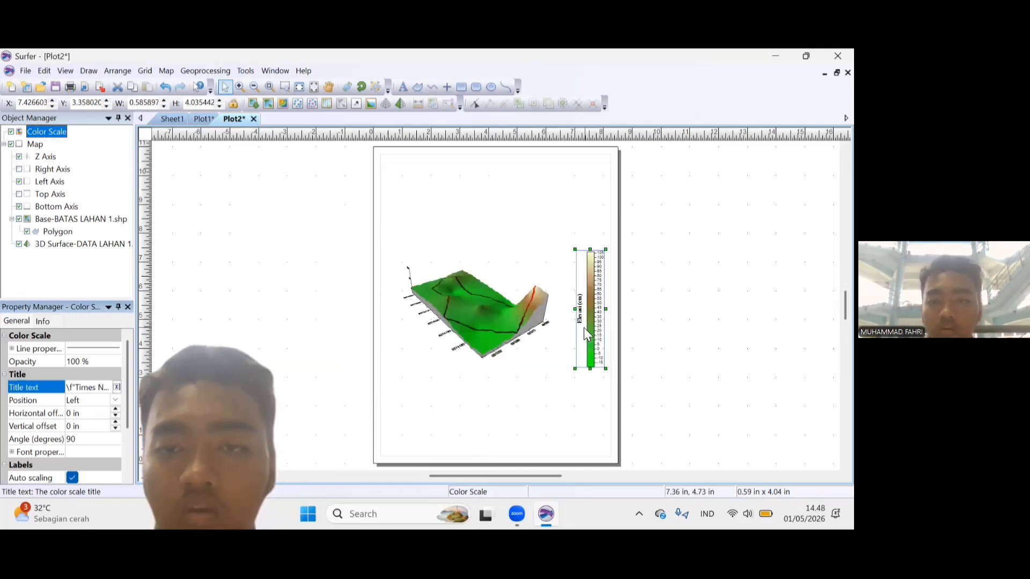
pyautogui.click(115, 400)
pyautogui.click(74, 435)
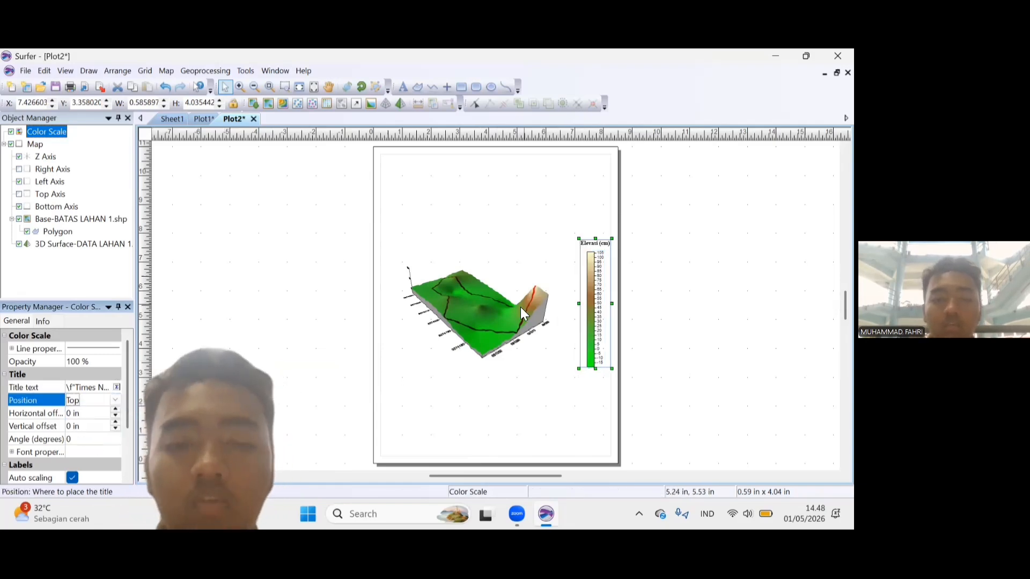
# Enlarge the 3D map on the page to about 5.44 x 4.05 in.
pyautogui.click(487, 317)
pyautogui.click(552, 368)
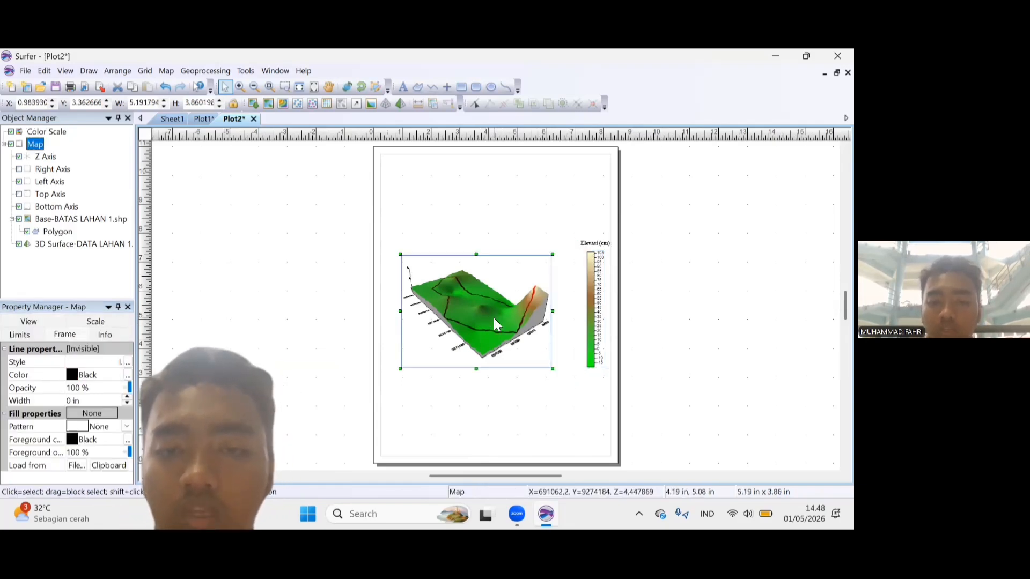
pyautogui.moveTo(553, 368); pyautogui.dragTo(560, 374)
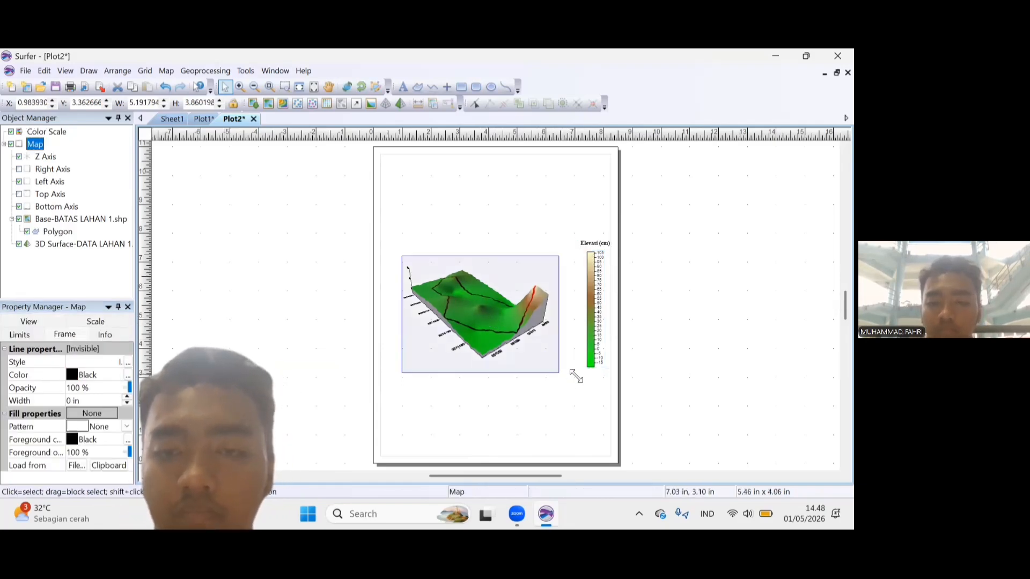
pyautogui.click(25, 71)
pyautogui.press('Escape')
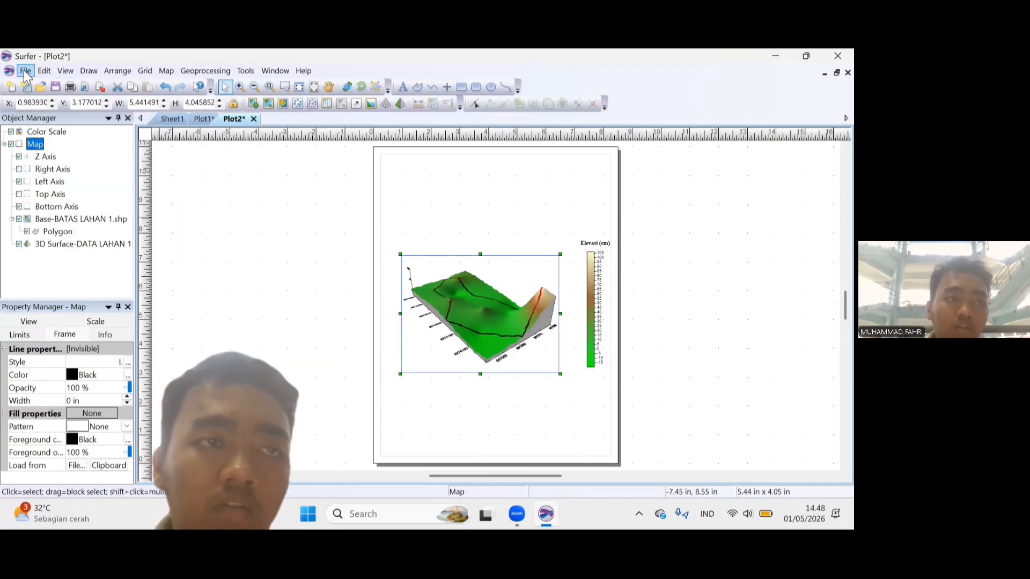
# Add a scale bar to the 3D map and enlarge it to about 3.45 x 0.43 in below the map.
pyautogui.rightClick(36, 146)
pyautogui.moveTo(84, 301)
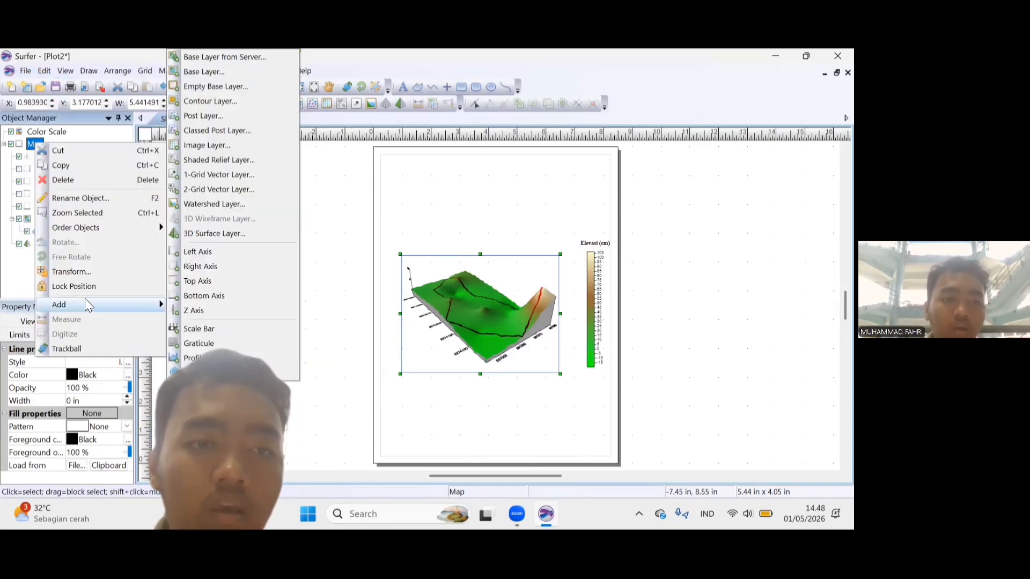
pyautogui.click(198, 333)
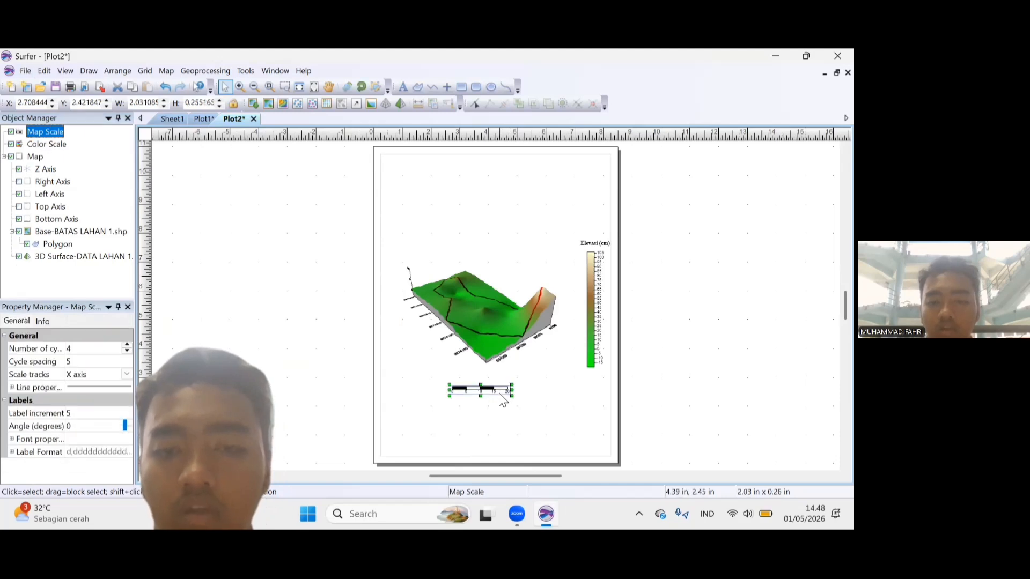
pyautogui.moveTo(509, 395); pyautogui.dragTo(553, 406)
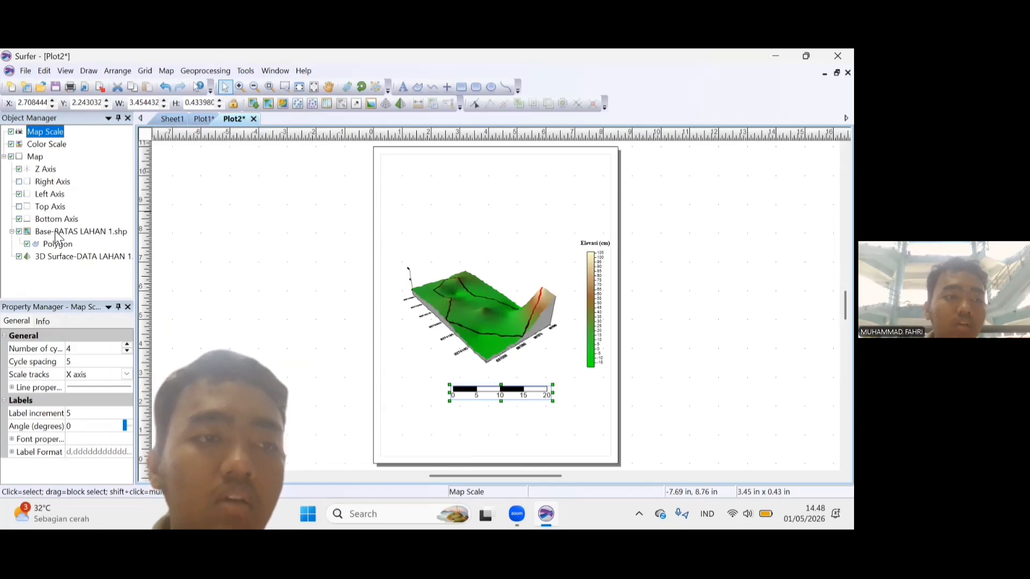
# Draw a rectangle of about 7.94 x 10.41 in along the page margins as a frame around the layout.
pyautogui.click(34, 156)
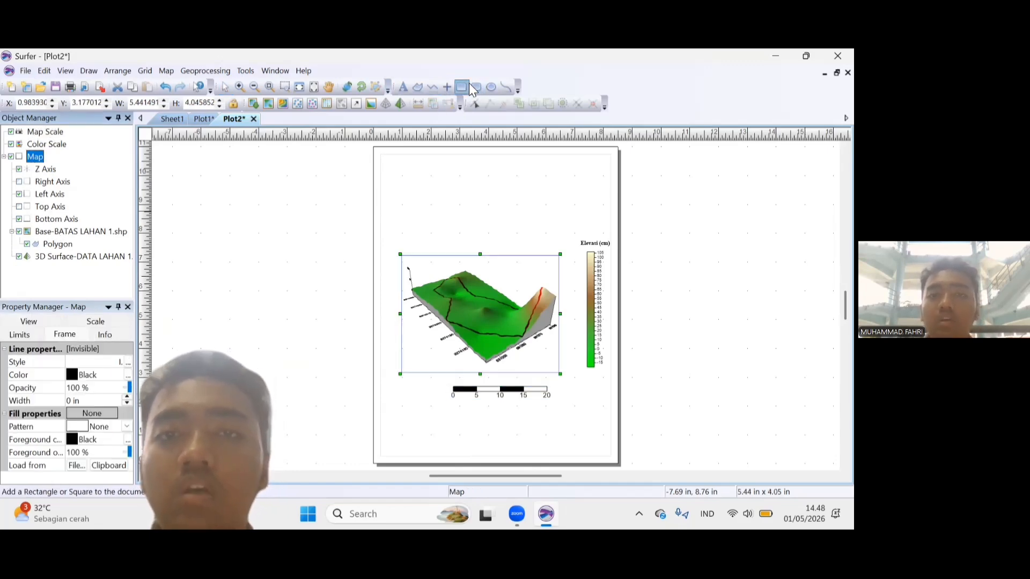
pyautogui.click(461, 87)
pyautogui.moveTo(381, 157); pyautogui.dragTo(610, 459)
pyautogui.click(53, 161)
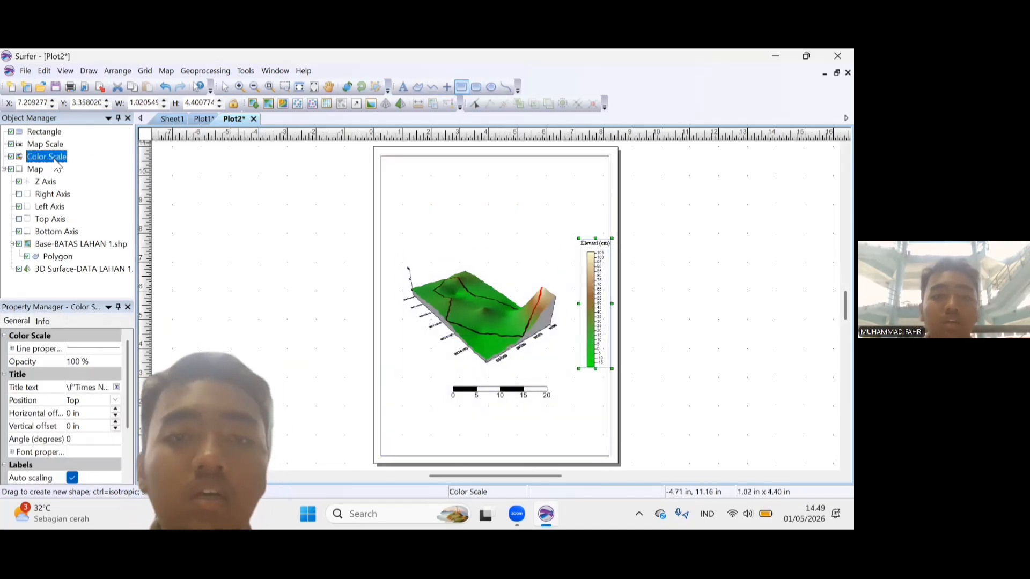
pyautogui.rightClick(55, 161)
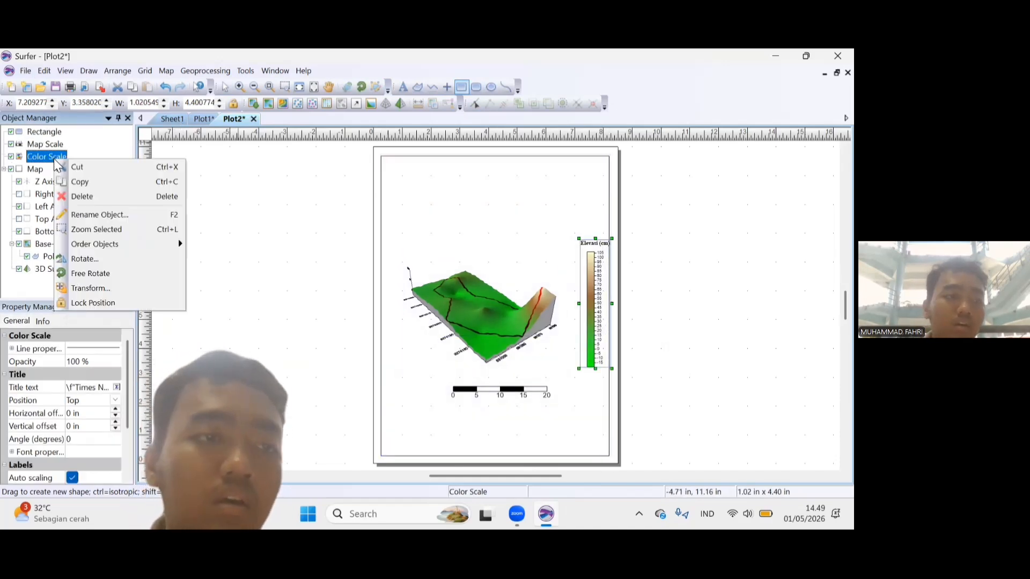
# Place a point symbol in the empty area above the map and enlarge it to about 0.68 x 0.68 in.
pyautogui.click(448, 88)
pyautogui.click(556, 199)
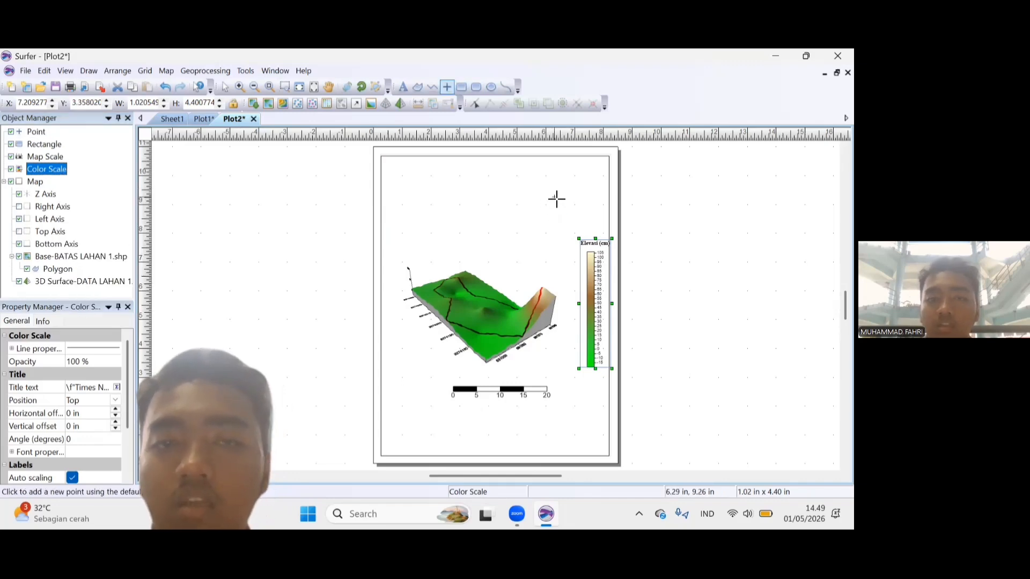
pyautogui.click(230, 88)
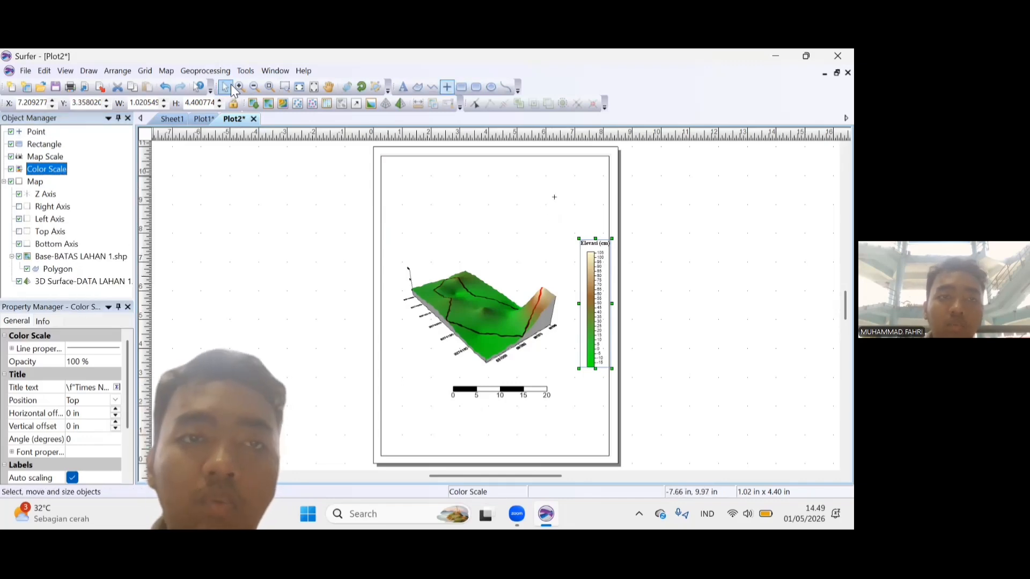
pyautogui.click(555, 198)
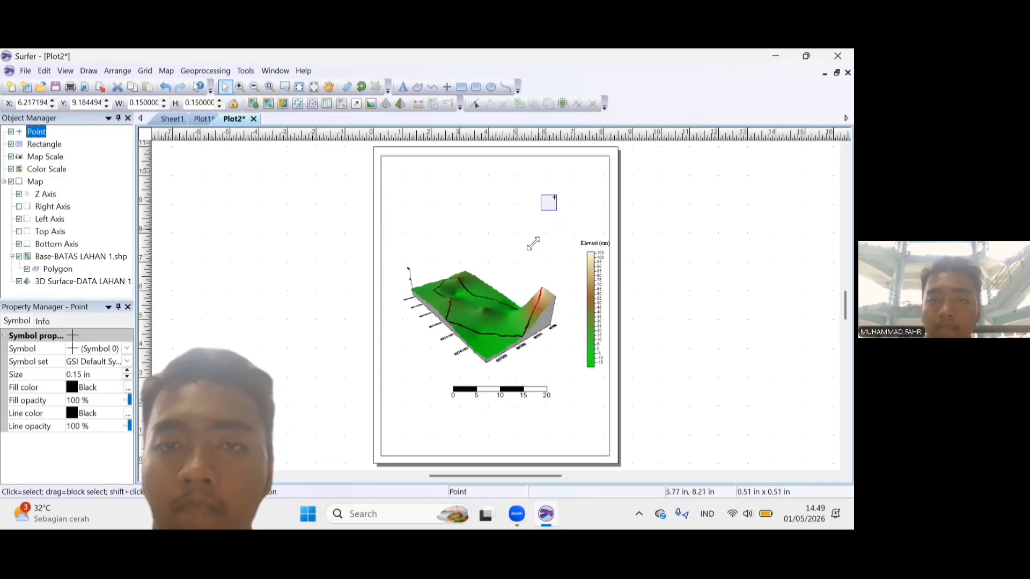
pyautogui.moveTo(534, 244); pyautogui.dragTo(537, 248)
# Change the point to a north arrow using Symbol 6 from the GSI North Arrow symbol set.
pyautogui.click(116, 364)
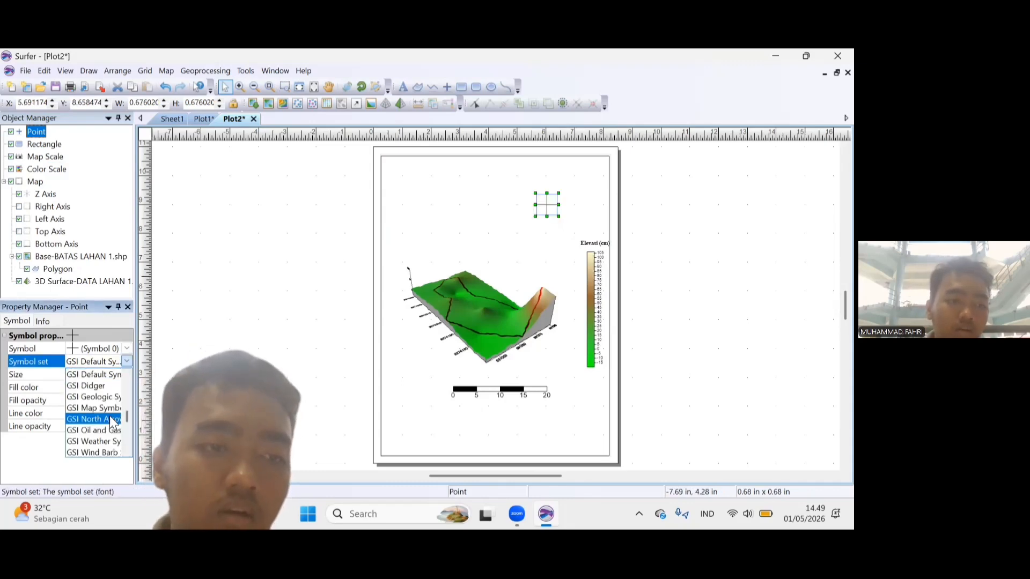
pyautogui.click(96, 419)
pyautogui.click(100, 350)
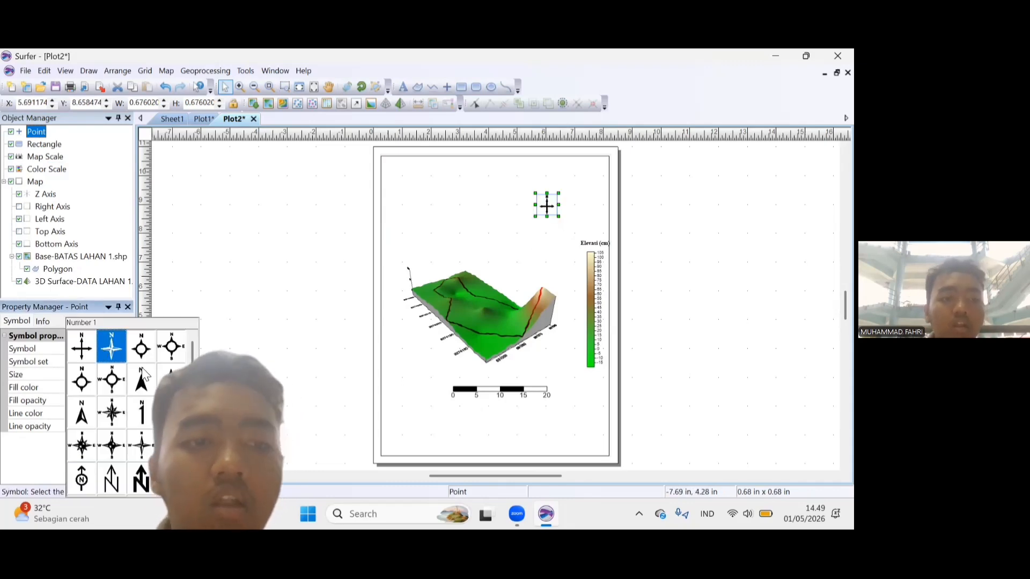
pyautogui.click(152, 382)
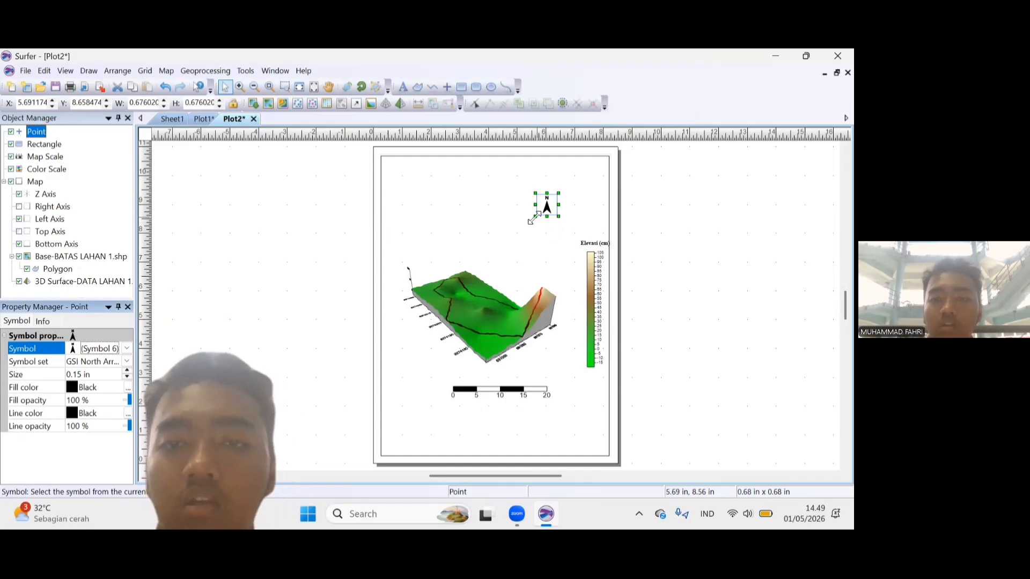
# Enlarge the north arrow to about 0.80 in, rotate it to match the map's orientation, and place it above the map near the color scale.
pyautogui.moveTo(534, 218); pyautogui.dragTo(454, 330)
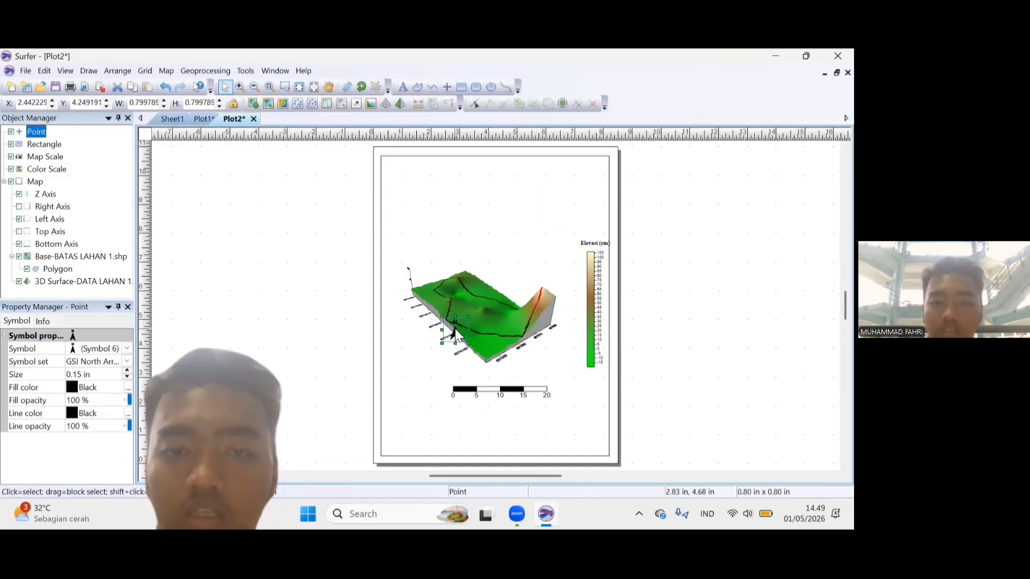
pyautogui.click(365, 88)
pyautogui.moveTo(463, 321); pyautogui.dragTo(444, 334)
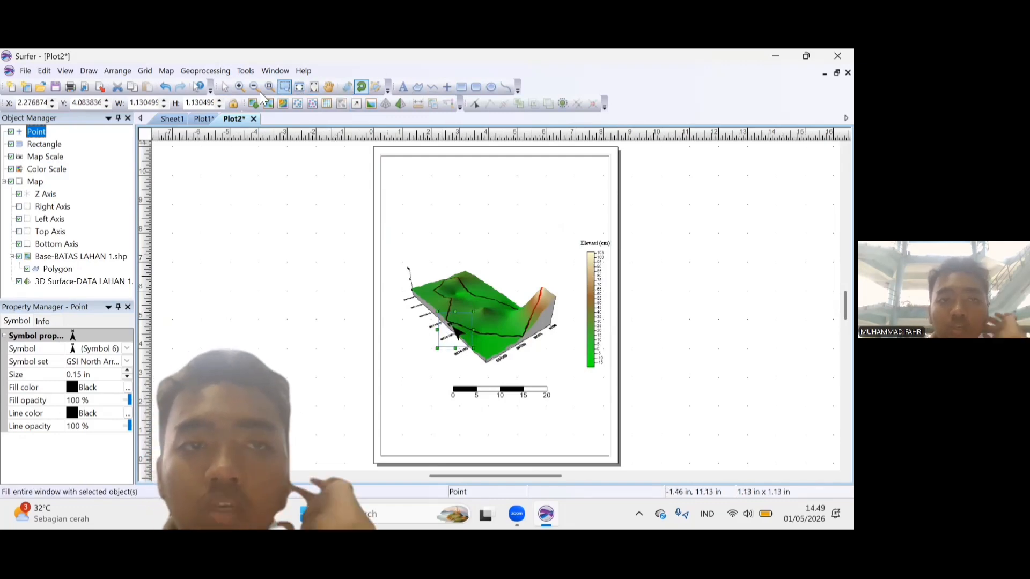
pyautogui.click(224, 87)
pyautogui.moveTo(554, 248); pyautogui.dragTo(556, 241)
# Shift the page frame rectangle slightly to the right so it sits clear of the color scale title.
pyautogui.click(590, 291)
pyautogui.click(634, 296)
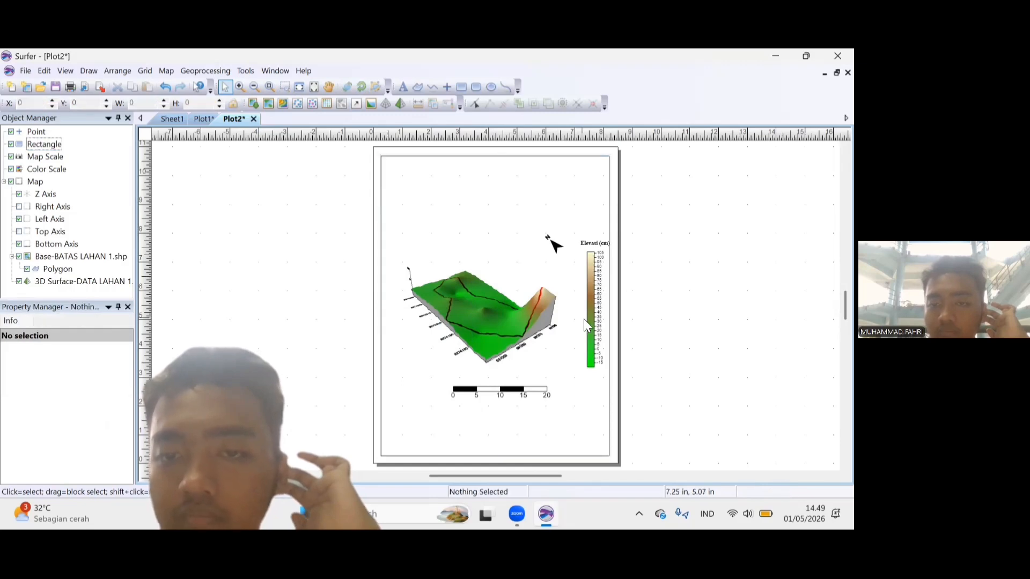
pyautogui.click(585, 320)
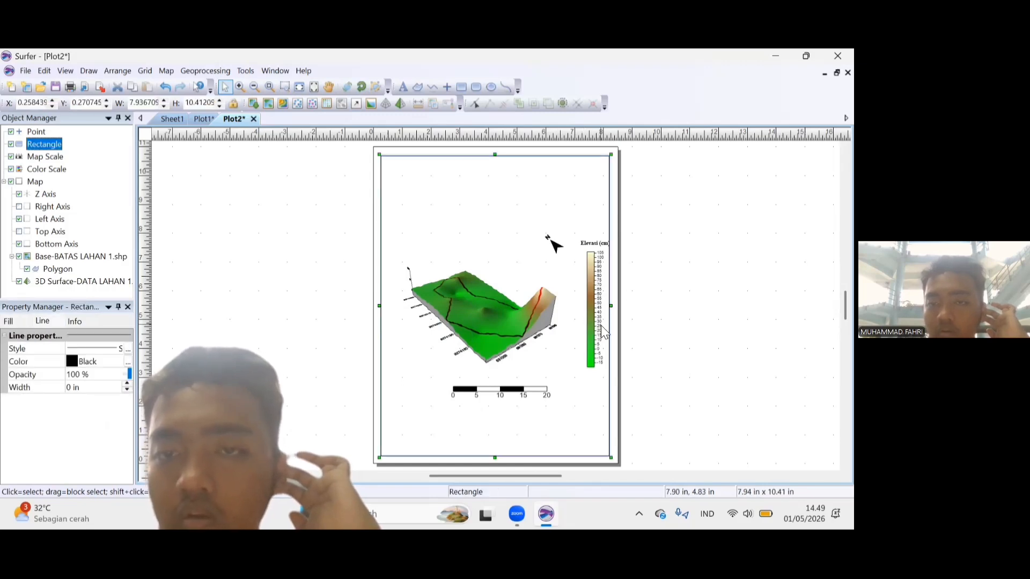
pyautogui.rightClick(596, 362)
pyautogui.click(647, 382)
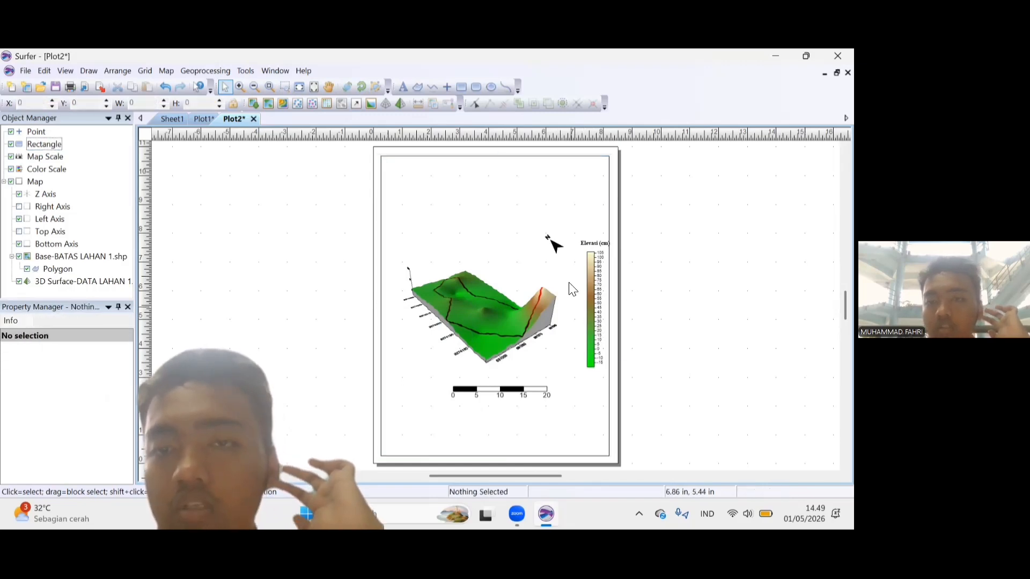
pyautogui.click(593, 263)
pyautogui.moveTo(593, 261); pyautogui.dragTo(593, 262)
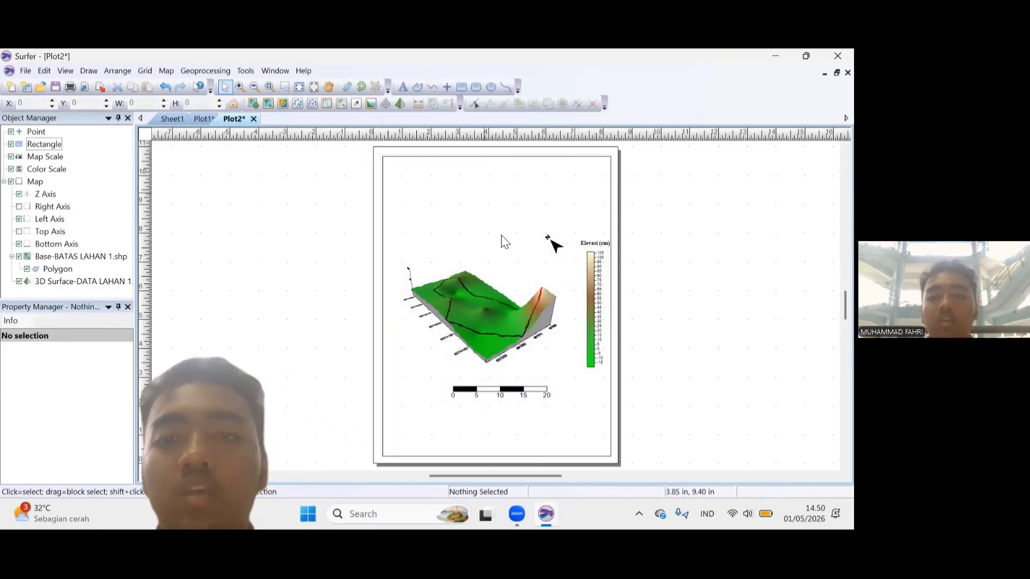
pyautogui.click(586, 274)
pyautogui.click(643, 278)
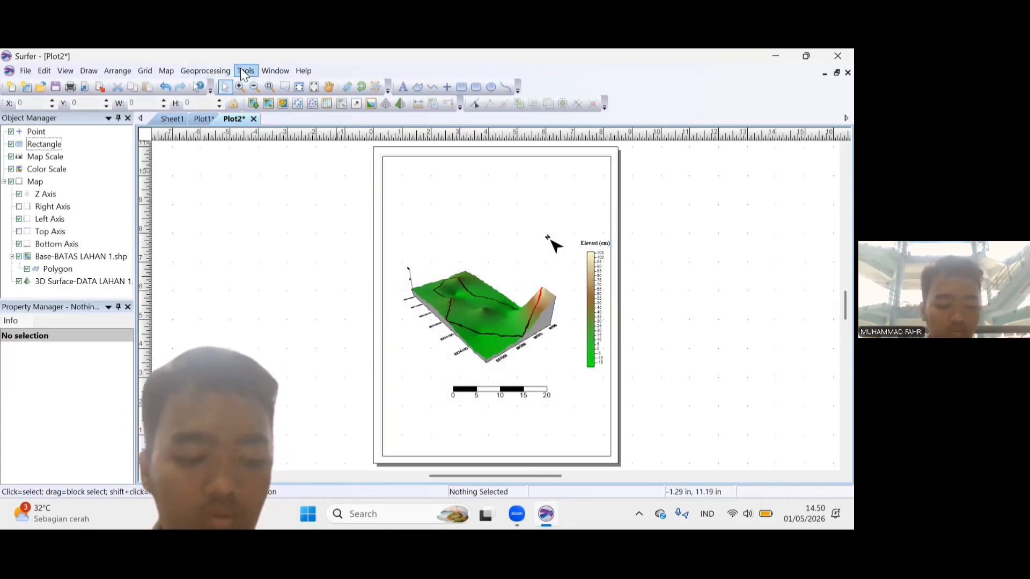
# Start a new text label in the empty area above the 3D map.
pyautogui.click(403, 87)
pyautogui.click(456, 186)
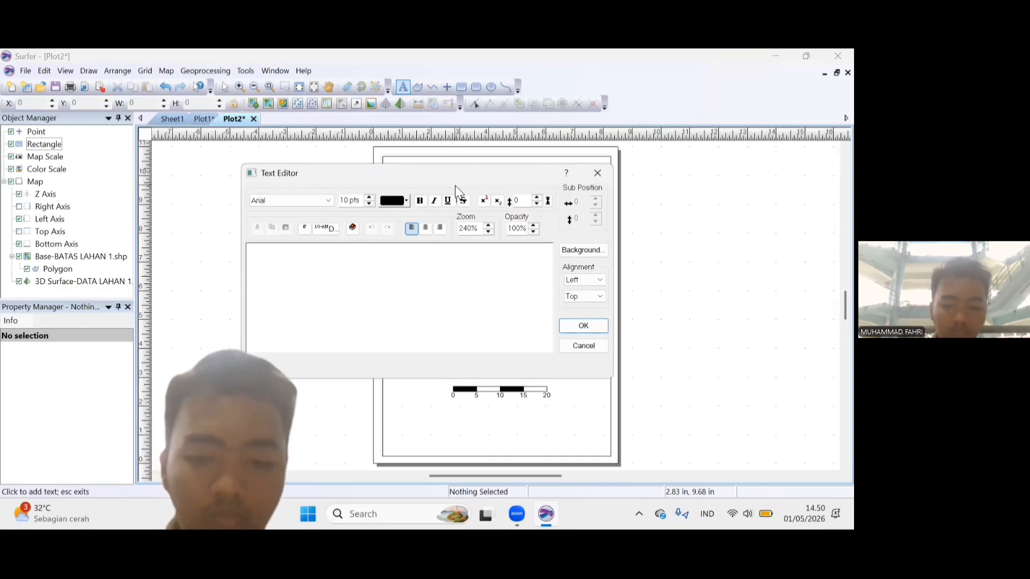
# Try to set the new label's font to Times New Roman and increase its text size.
pyautogui.click(321, 201)
pyautogui.press('t')
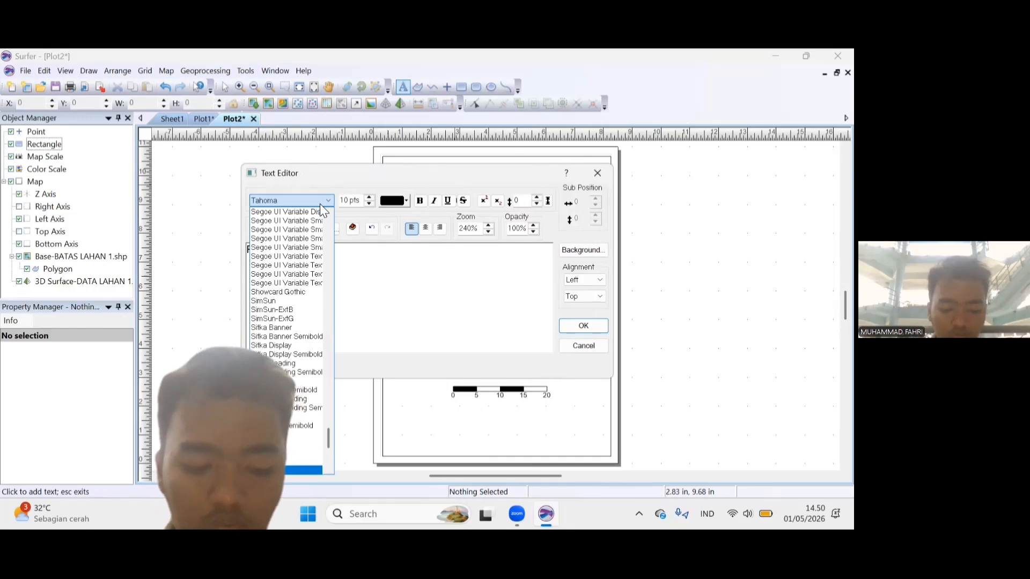
pyautogui.press('i')
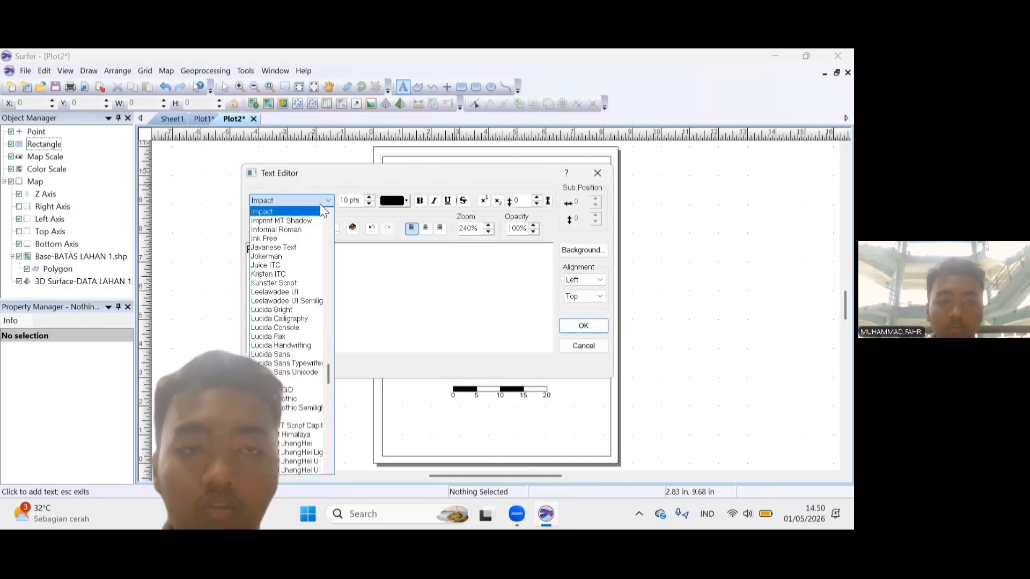
pyautogui.press('e')
pyautogui.press('t')
pyautogui.press('t')
pyautogui.press('t')
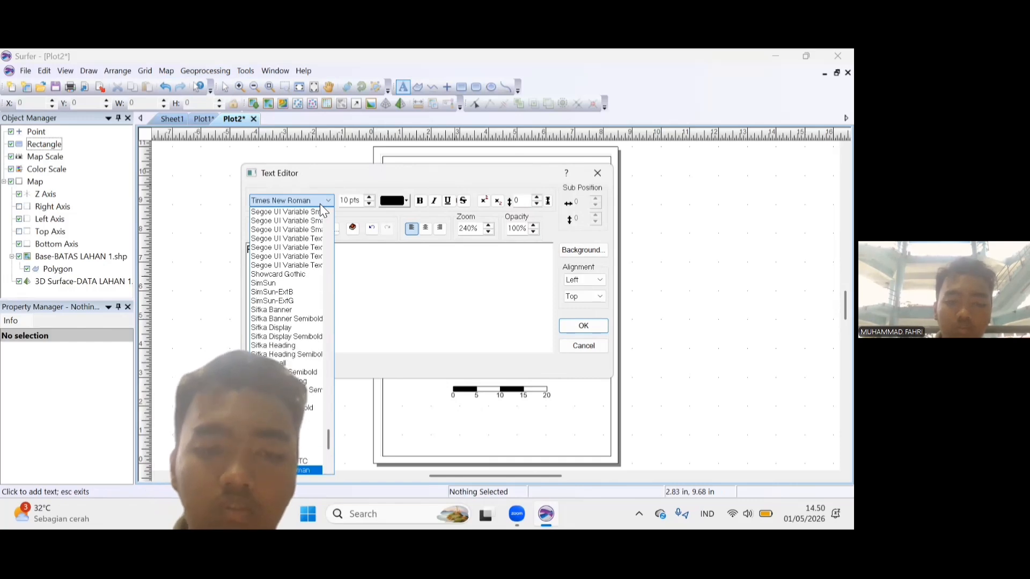
pyautogui.click(312, 201)
pyautogui.click(369, 199)
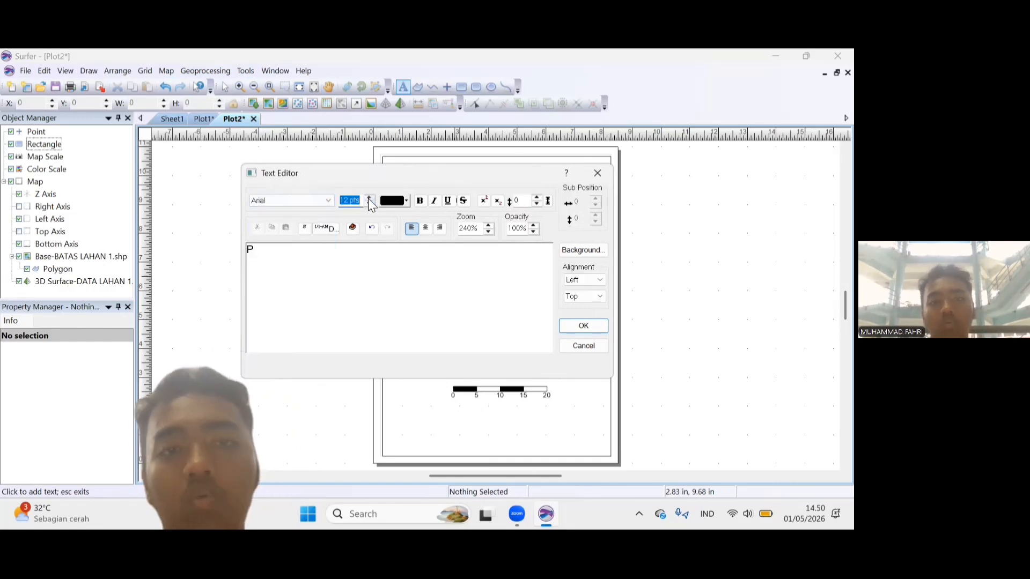
pyautogui.click(369, 199)
# Clear the stray letter and enter the bold map title "PETA LAHAN 1 LEUWIKOPO".
pyautogui.click(260, 257)
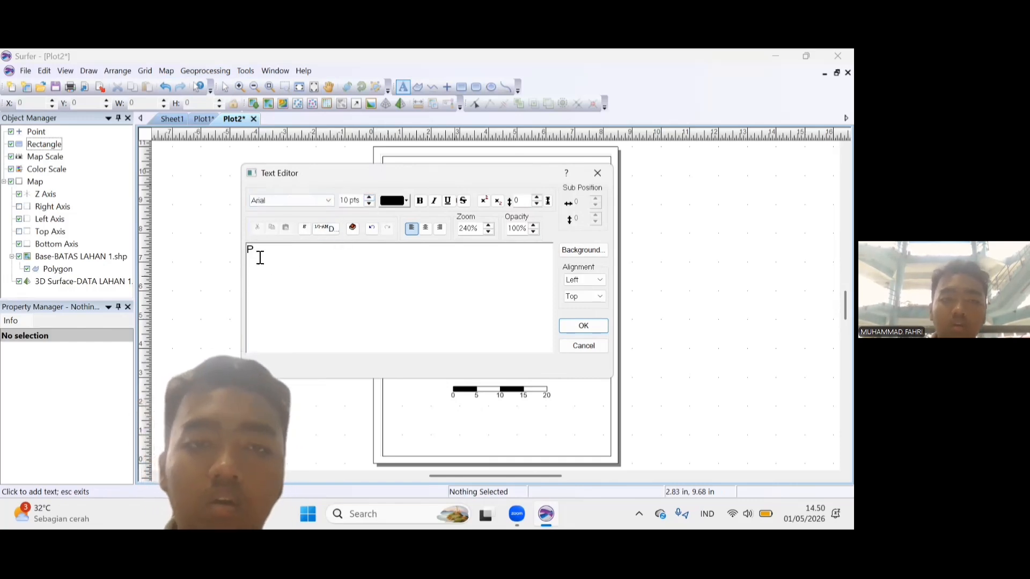
pyautogui.press('BackSpace')
pyautogui.click(421, 201)
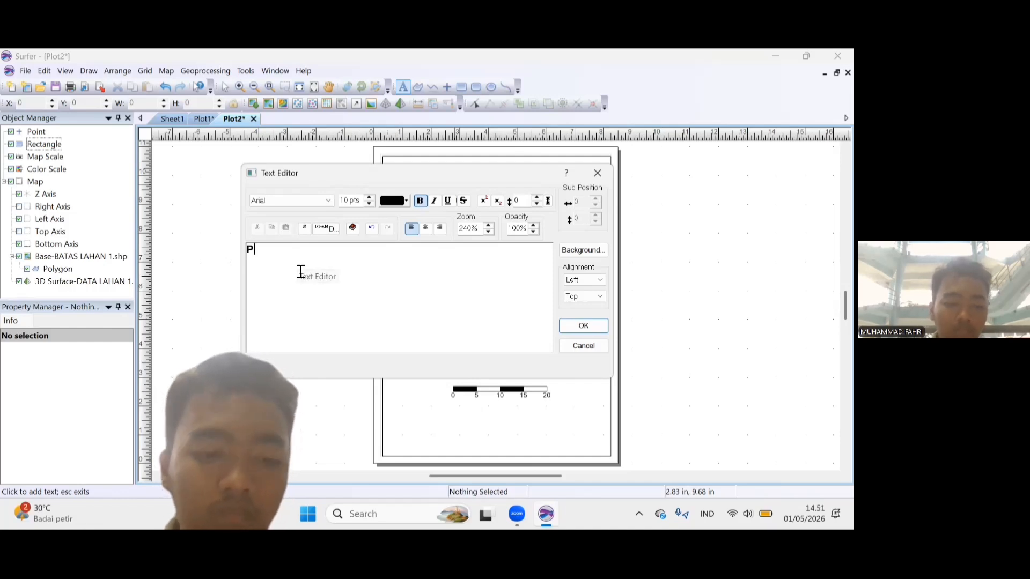
pyautogui.press('capslock')
pyautogui.write('PETA LAHAN 1 LEUWIKOPO')
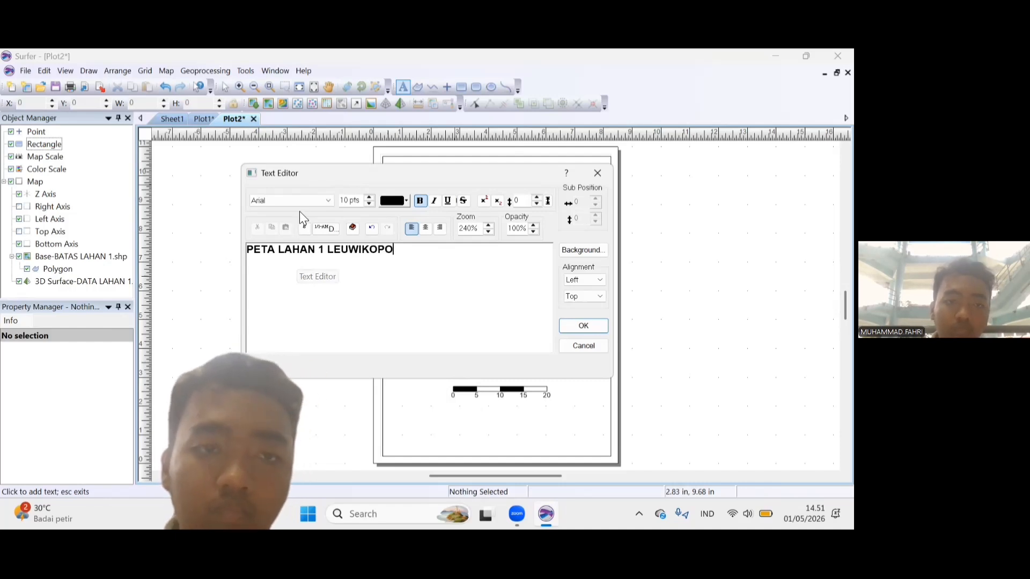
# Try to switch the title's font to Times New Roman without selecting its text.
pyautogui.click(298, 196)
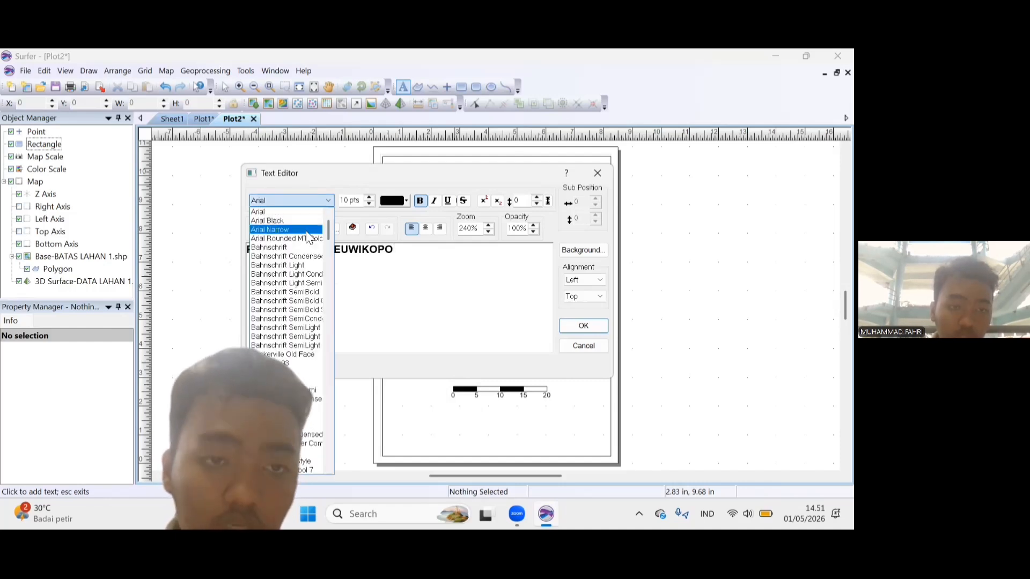
pyautogui.write('ti')
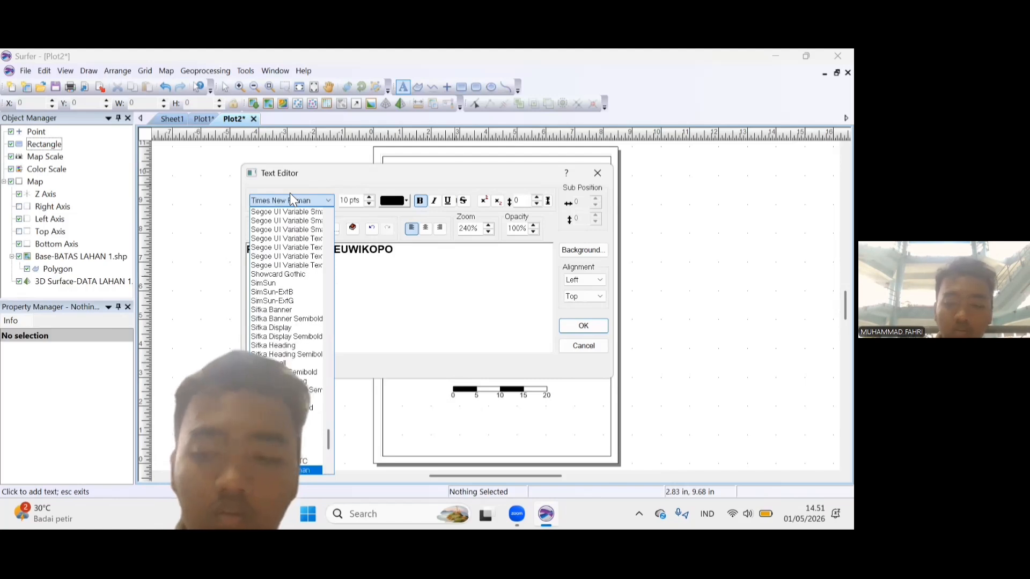
pyautogui.click(290, 195)
# Select the whole title text and change its font to Times New Roman.
pyautogui.moveTo(406, 256); pyautogui.dragTo(248, 256)
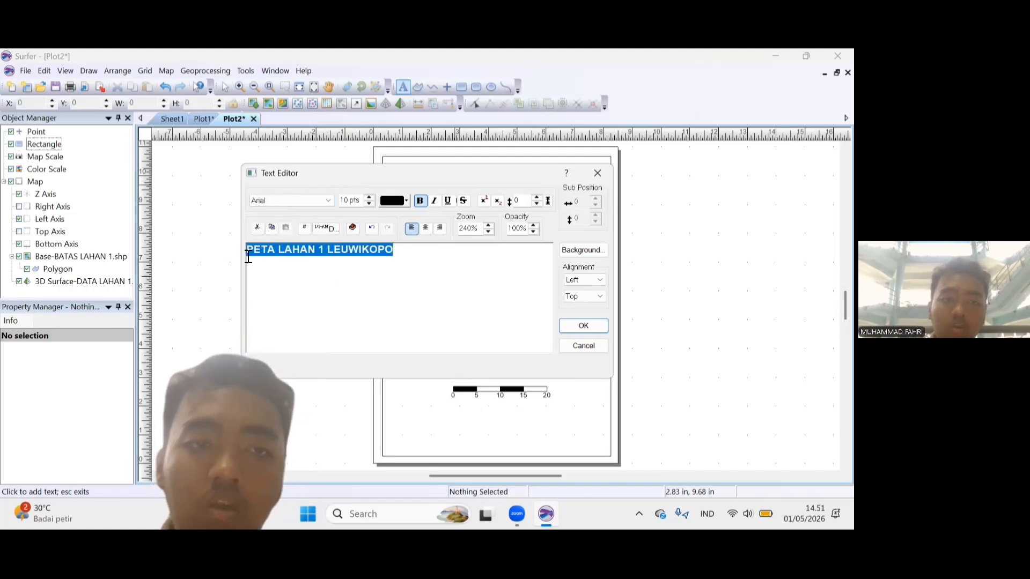
pyautogui.click(320, 199)
pyautogui.write('ti')
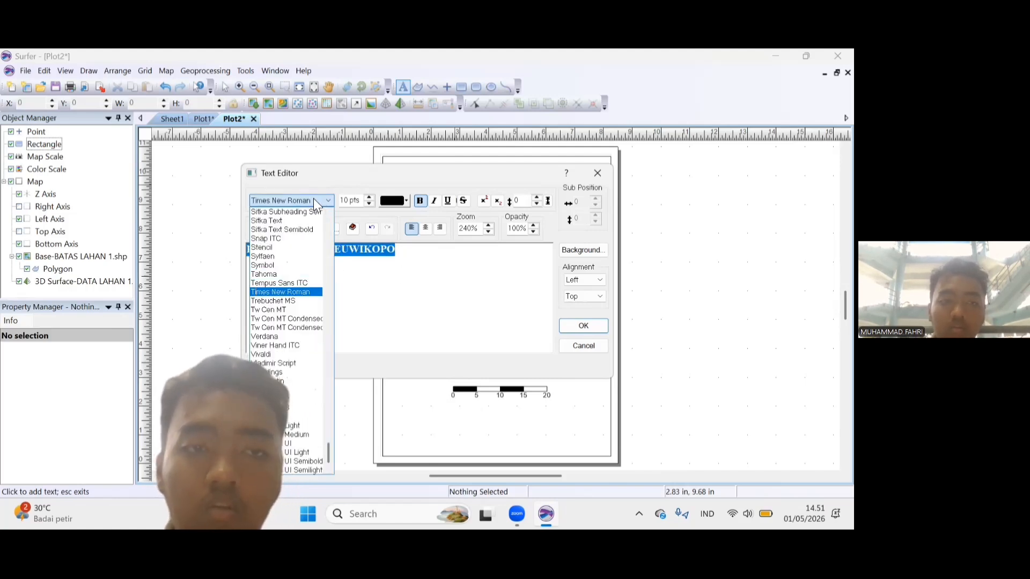
pyautogui.click(313, 198)
pyautogui.click(460, 258)
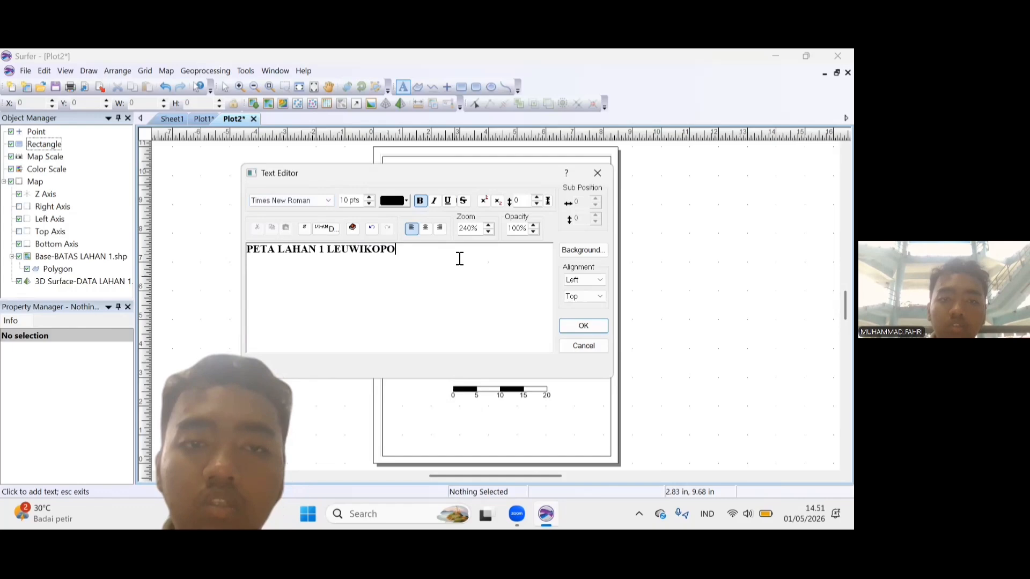
# Accept the title text and start a second text block at the title's position in Times New Roman.
pyautogui.click(584, 326)
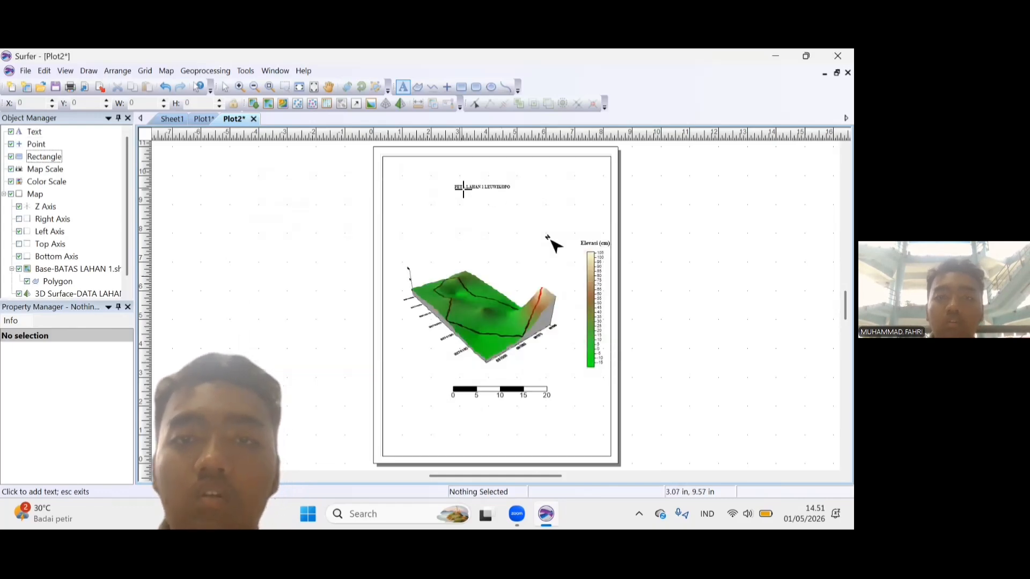
pyautogui.click(463, 189)
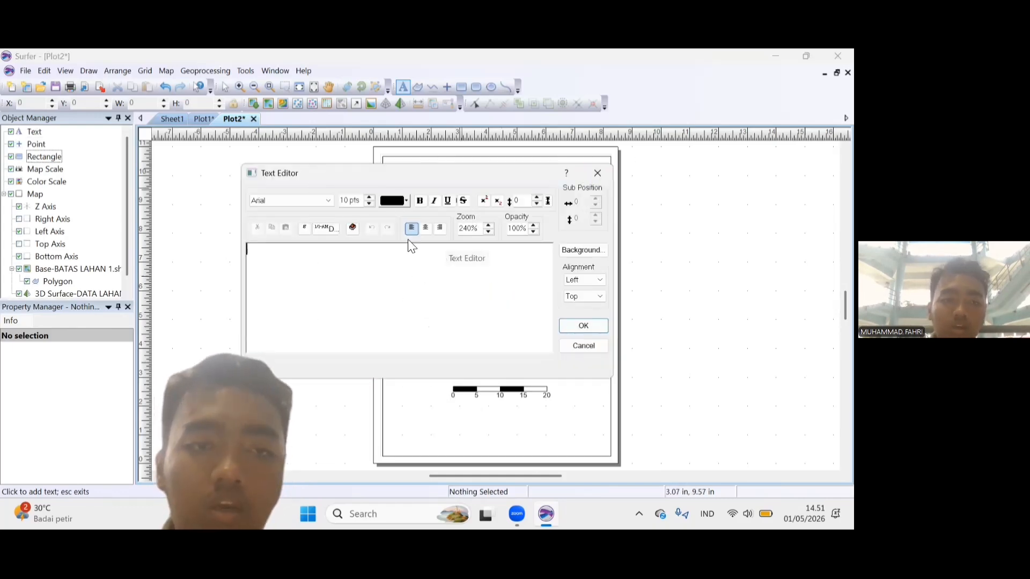
pyautogui.click(313, 201)
pyautogui.press('t')
pyautogui.press('i')
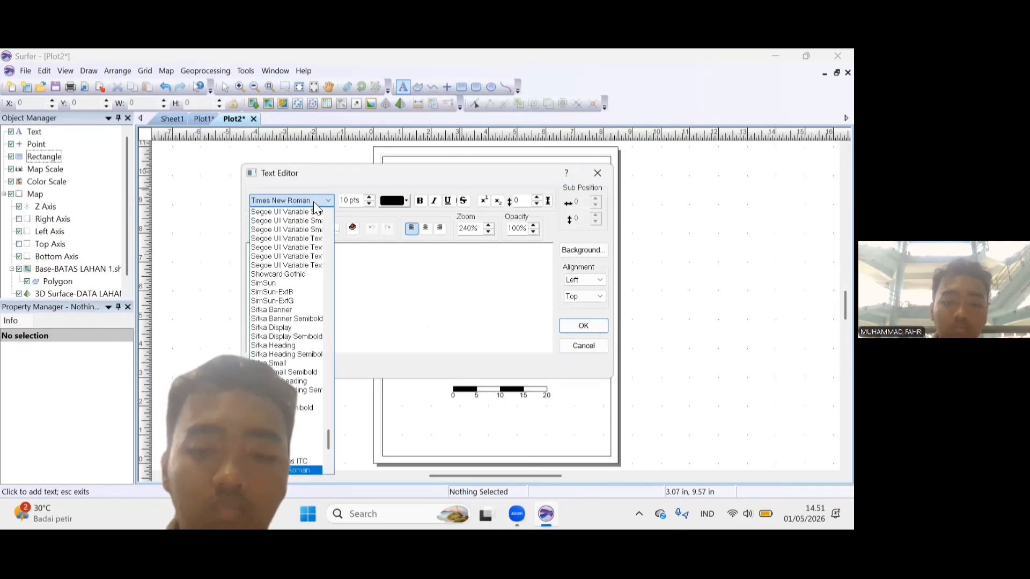
pyautogui.press('Return')
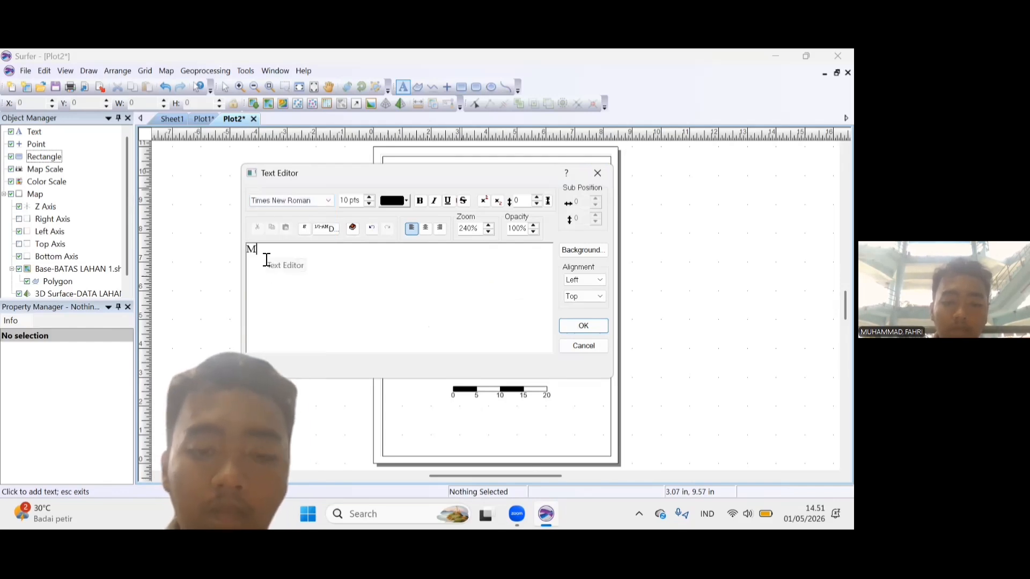
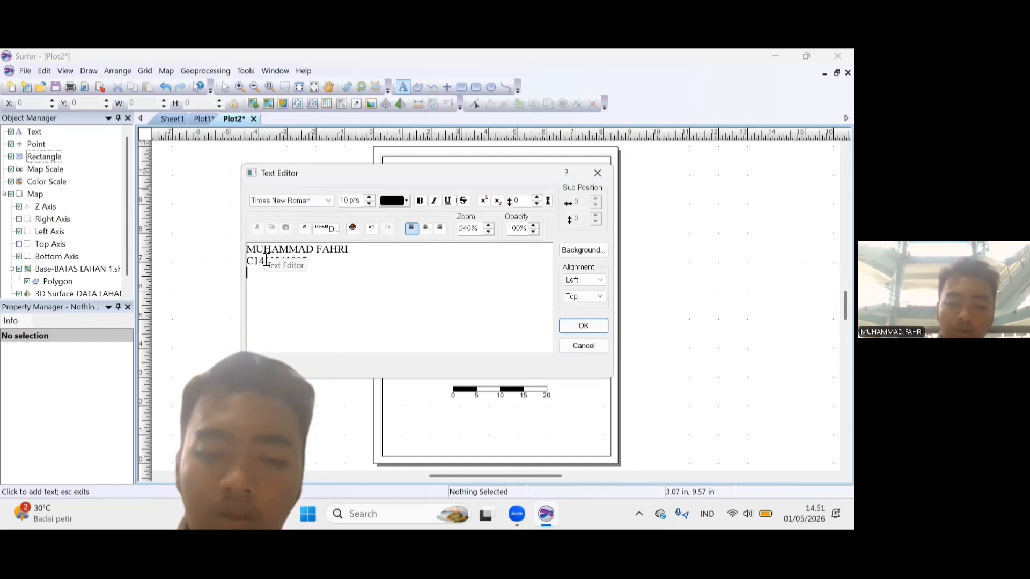
# Fill the block with the author's full name, student number, "PARALEL 1" and "JUMAAT 1 AMRI 2026" on separate lines, and place it.
pyautogui.write(' C14 PARALEL 1 ')
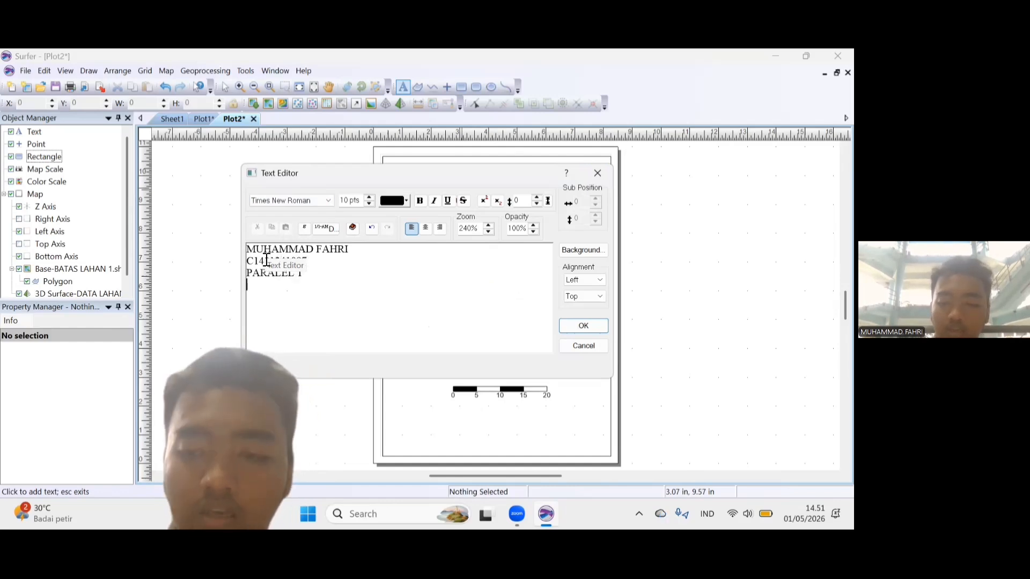
pyautogui.write('JUMAAT 1 AMRI 2026')
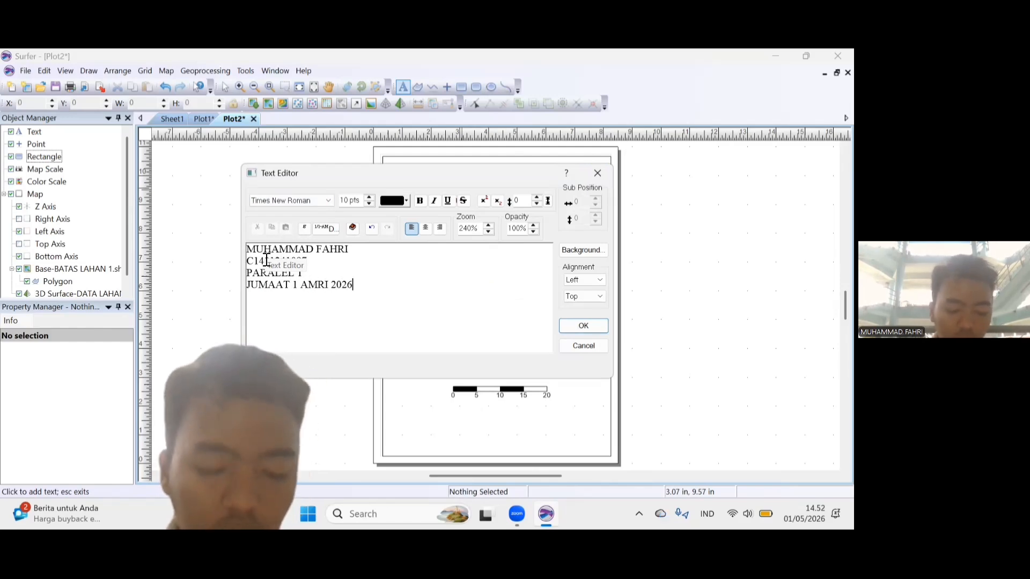
pyautogui.click(584, 326)
pyautogui.click(225, 88)
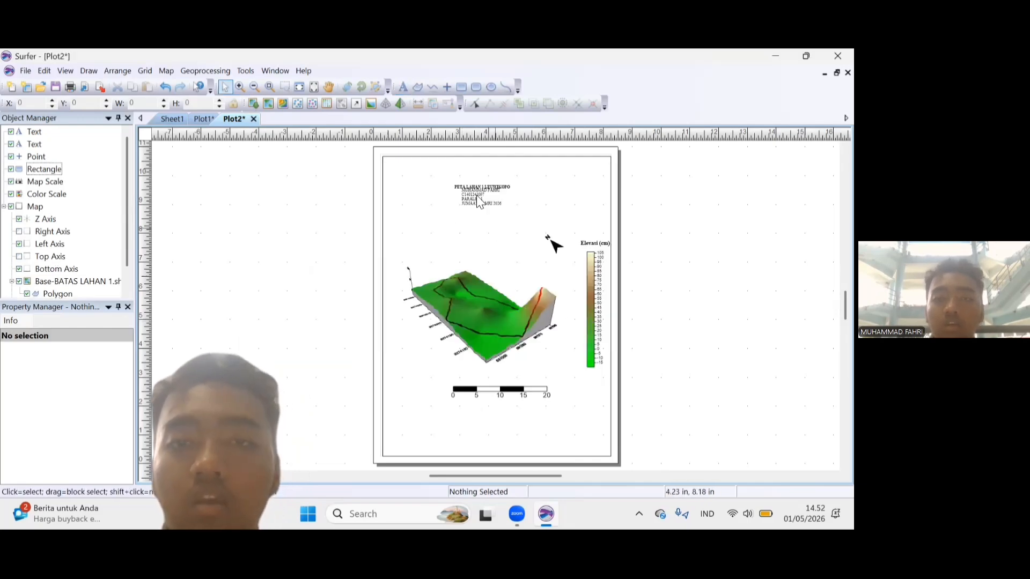
# Enlarge the author text block to about 2.48 in wide and move it off the title to just above the map.
pyautogui.doubleClick(476, 195)
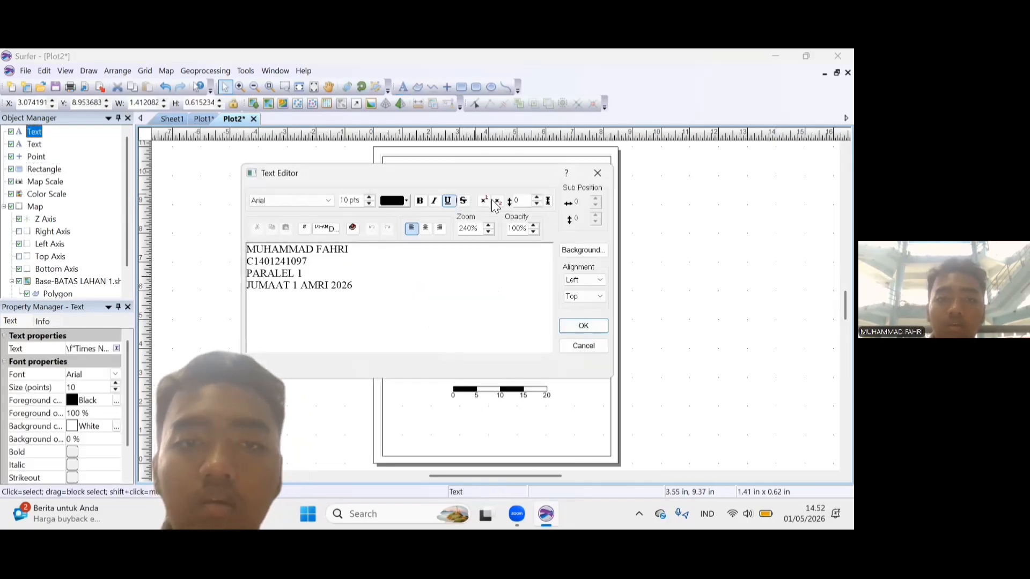
pyautogui.click(585, 326)
pyautogui.moveTo(481, 198); pyautogui.dragTo(440, 233)
# Stretch the map title to about 2.74 in wide and try a text size of 20 pts without selecting its text.
pyautogui.click(470, 190)
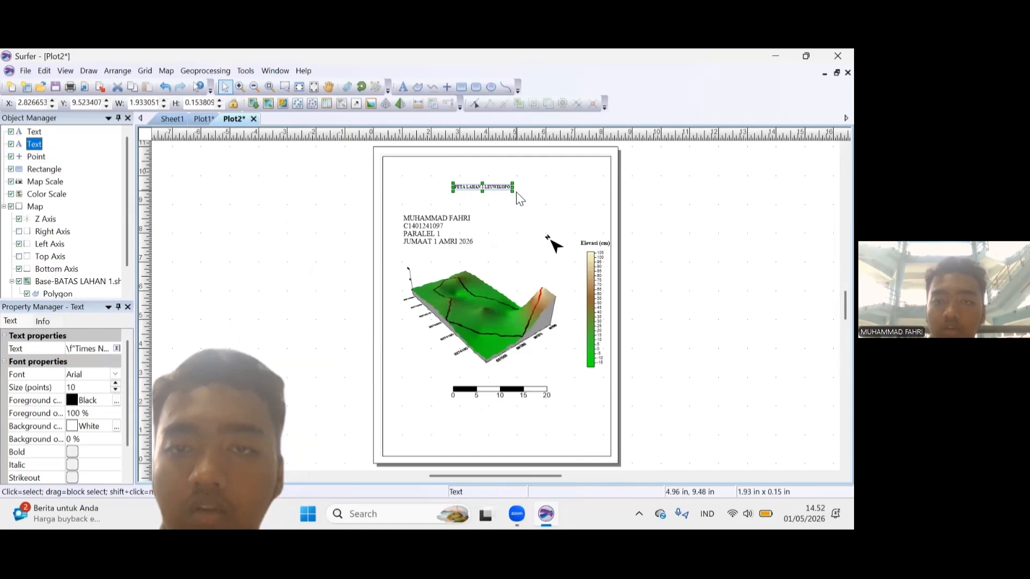
pyautogui.moveTo(512, 192); pyautogui.dragTo(536, 193)
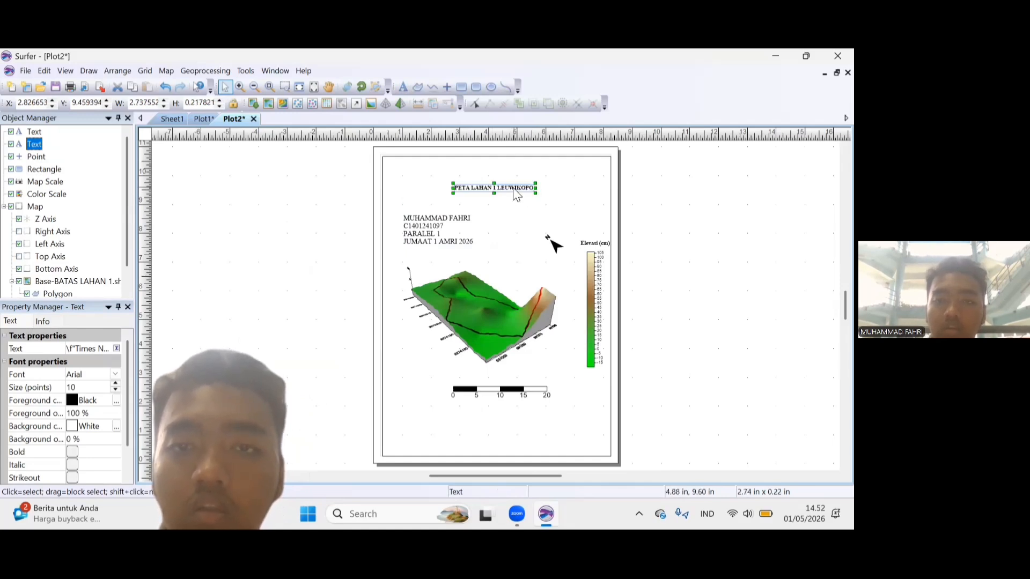
pyautogui.doubleClick(493, 195)
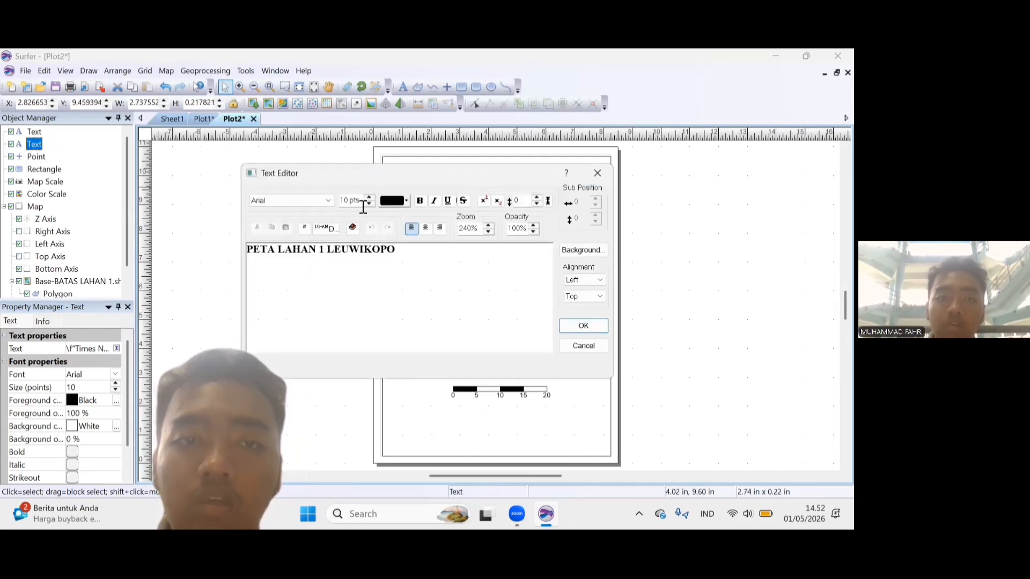
pyautogui.click(368, 197)
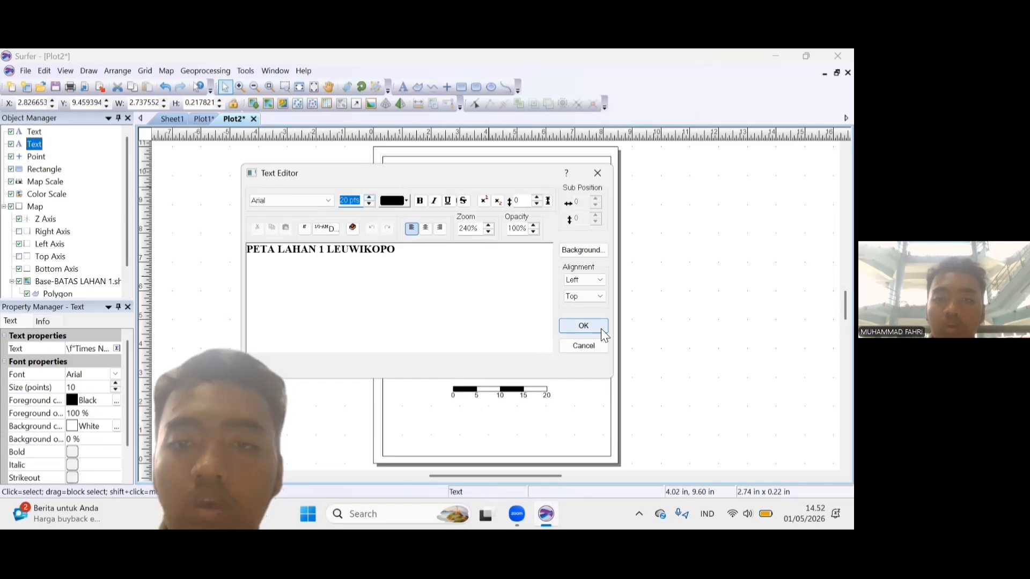
# Set the whole title text to 18 pts and move the title to the centre of the page's upper edge, inside the frame.
pyautogui.click(261, 257)
pyautogui.moveTo(400, 248); pyautogui.dragTo(245, 250)
pyautogui.click(369, 198)
pyautogui.click(369, 198)
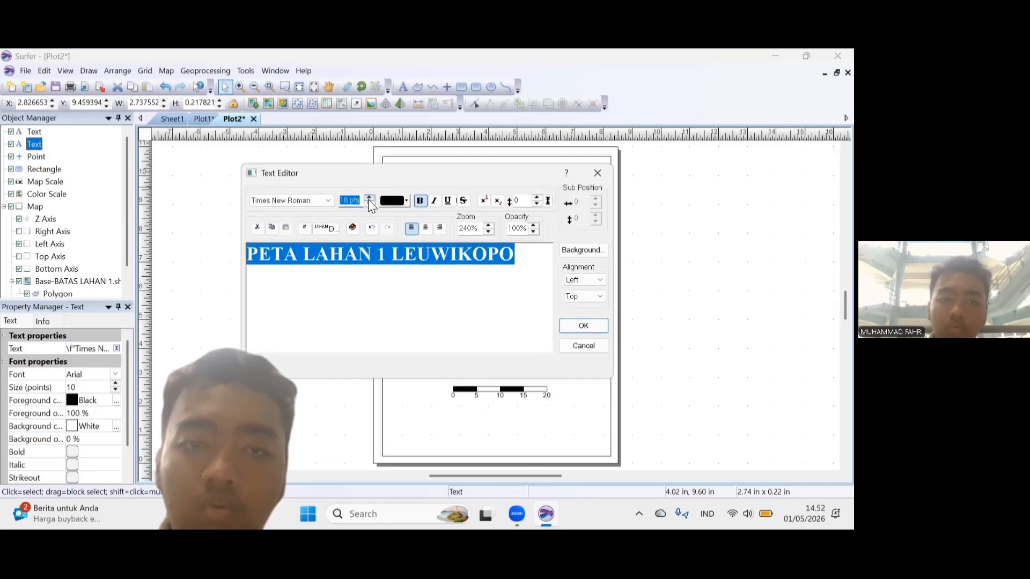
pyautogui.click(584, 324)
pyautogui.moveTo(548, 197); pyautogui.dragTo(510, 180)
# Move the author text block up under the title, near the frame's left edge.
pyautogui.doubleClick(451, 225)
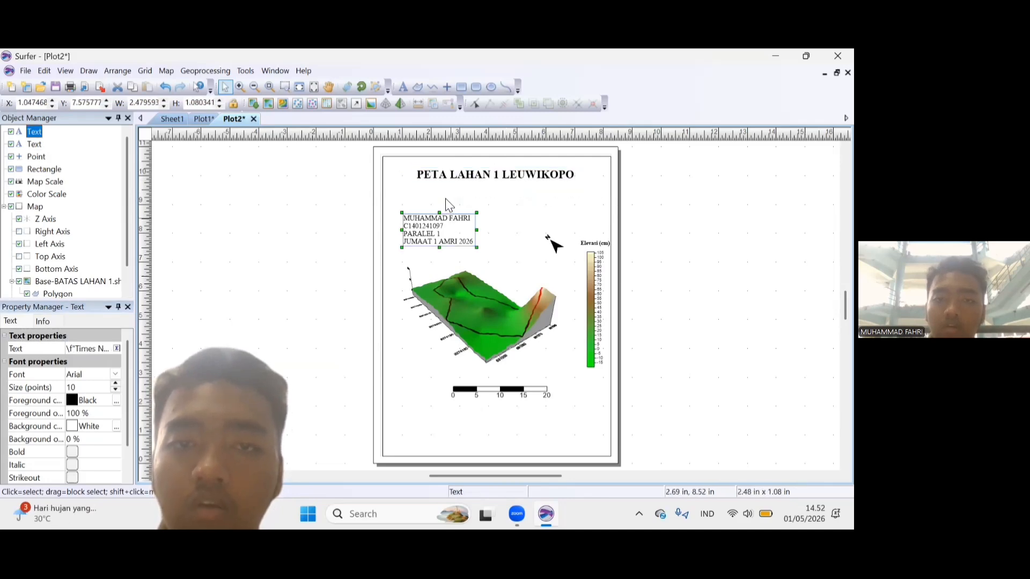
pyautogui.click(581, 325)
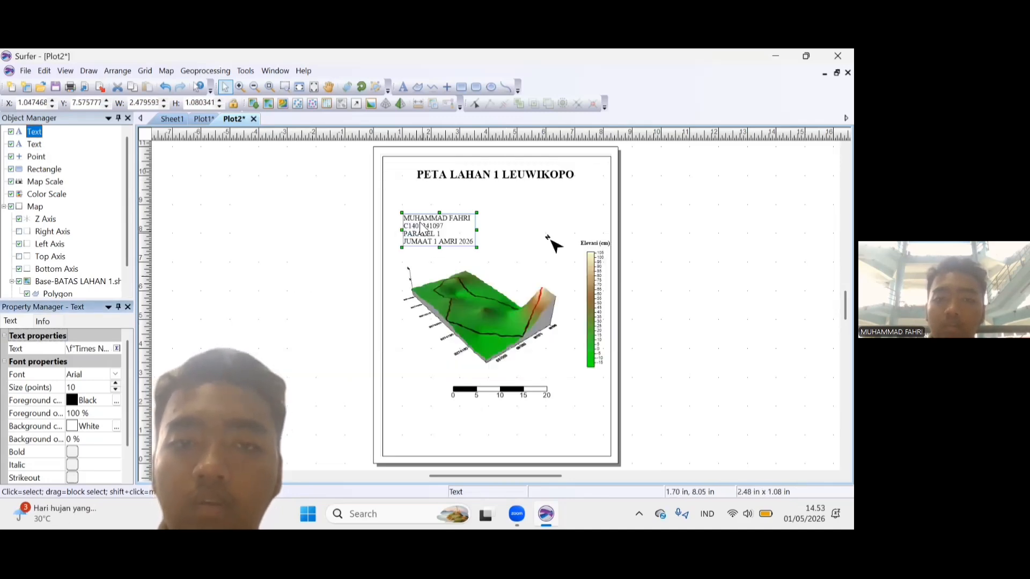
pyautogui.moveTo(421, 215); pyautogui.dragTo(413, 194)
# Change the month in the author text block of Plot1 from APRIL to MEI, and return to Plot2.
pyautogui.click(201, 117)
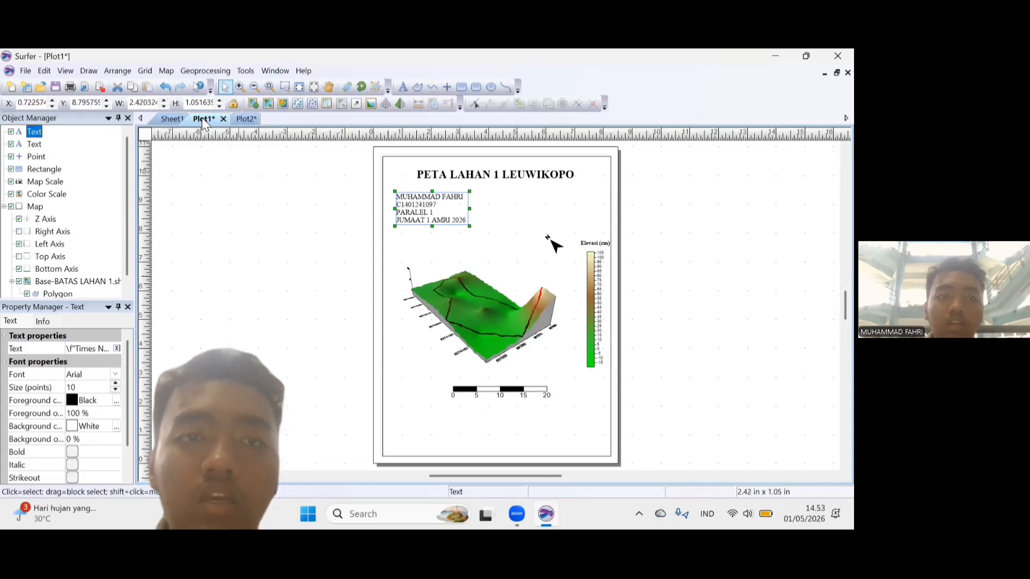
pyautogui.doubleClick(452, 199)
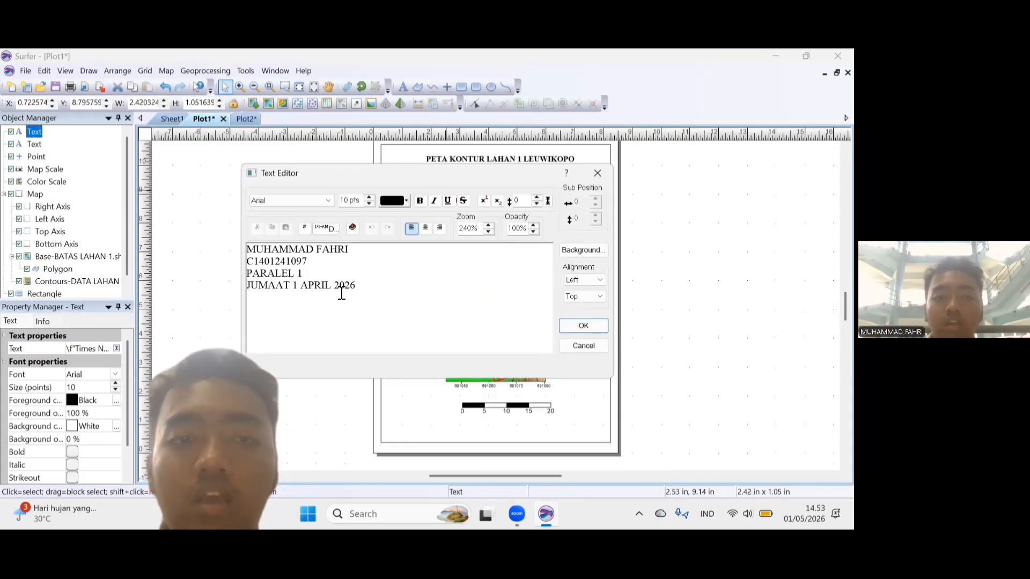
pyautogui.click(336, 289)
pyautogui.press('BackSpace')
pyautogui.press('BackSpace')
pyautogui.press('BackSpace')
pyautogui.press('BackSpace')
pyautogui.press('BackSpace')
pyautogui.press('BackSpace')
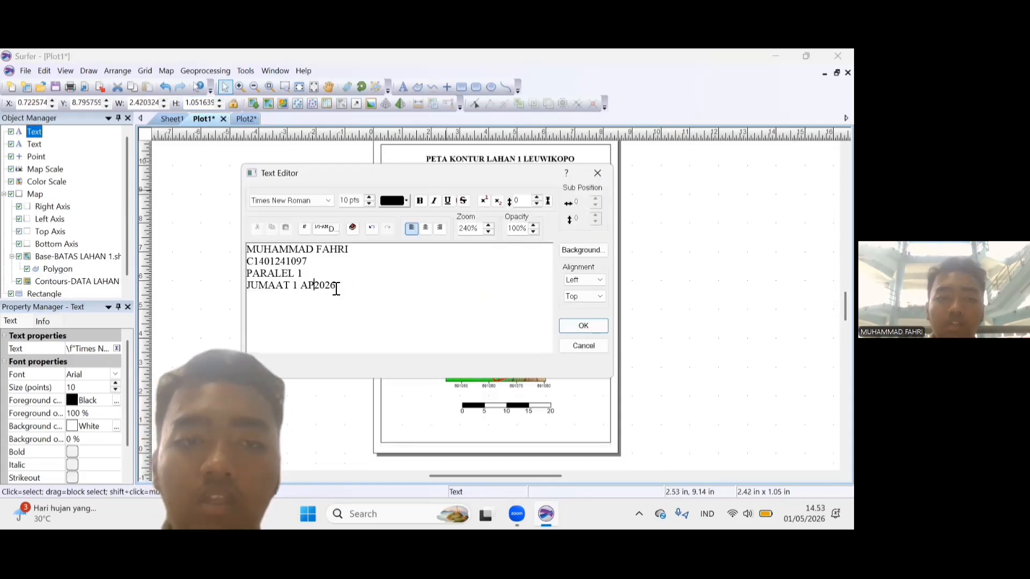
pyautogui.write('MEI')
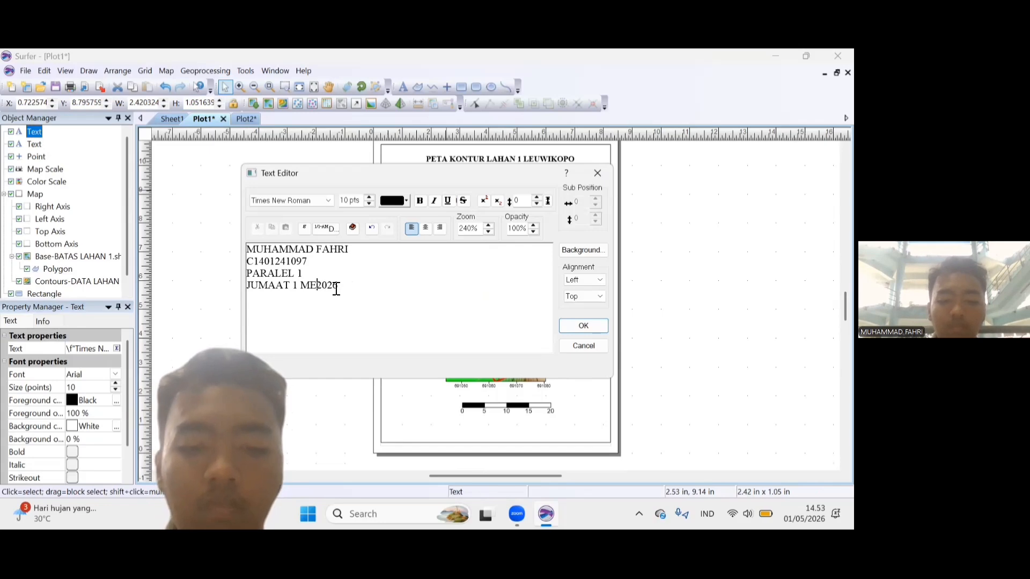
pyautogui.click(578, 326)
pyautogui.click(242, 120)
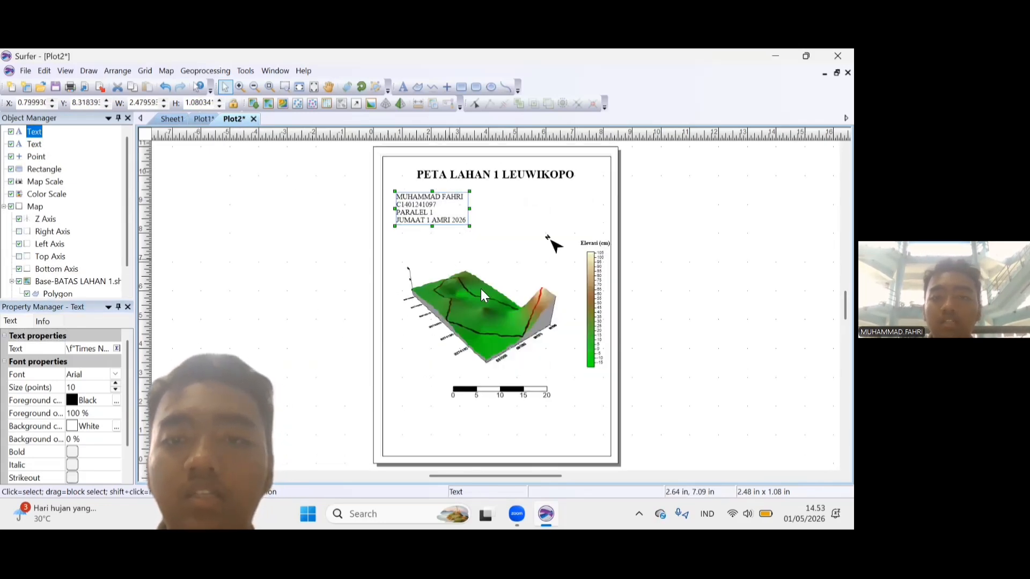
pyautogui.click(31, 70)
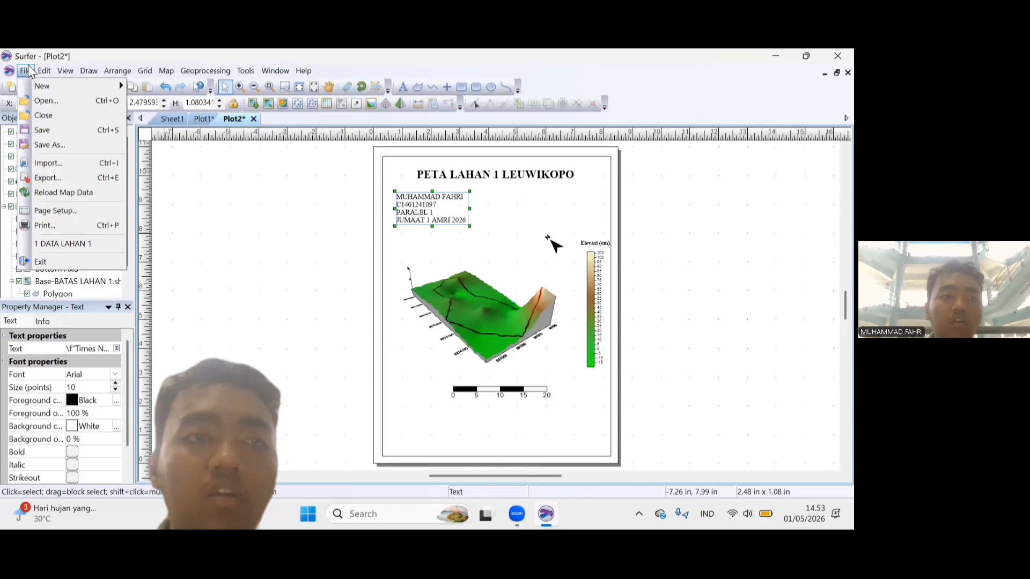
pyautogui.click(65, 163)
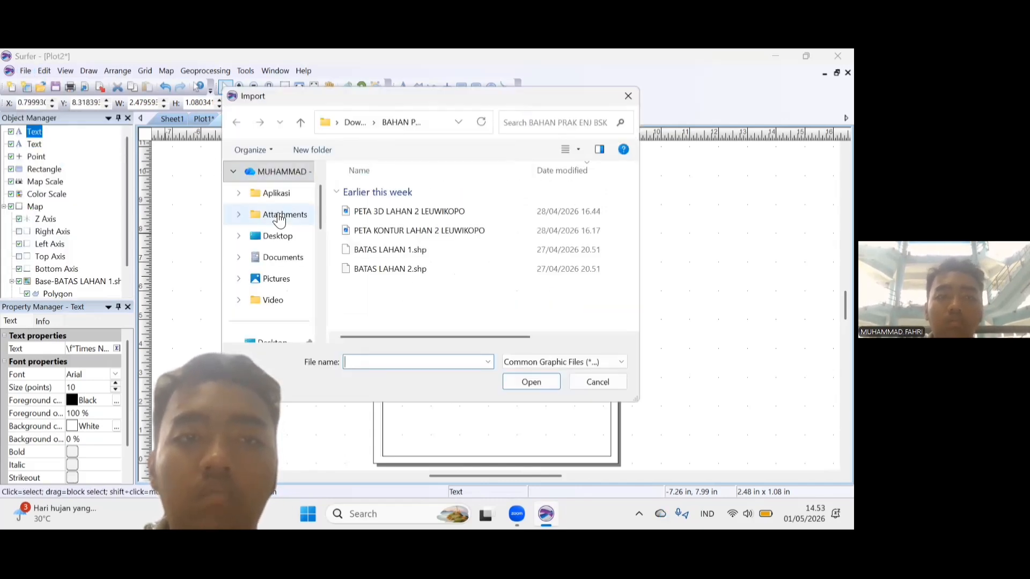
pyautogui.moveTo(320, 206); pyautogui.dragTo(321, 214)
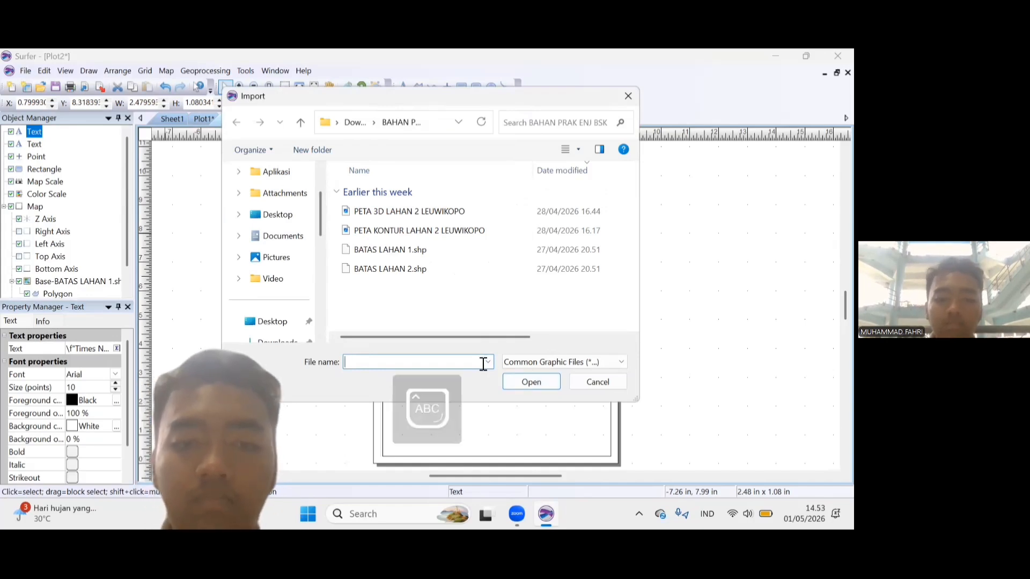
pyautogui.write('PETA')
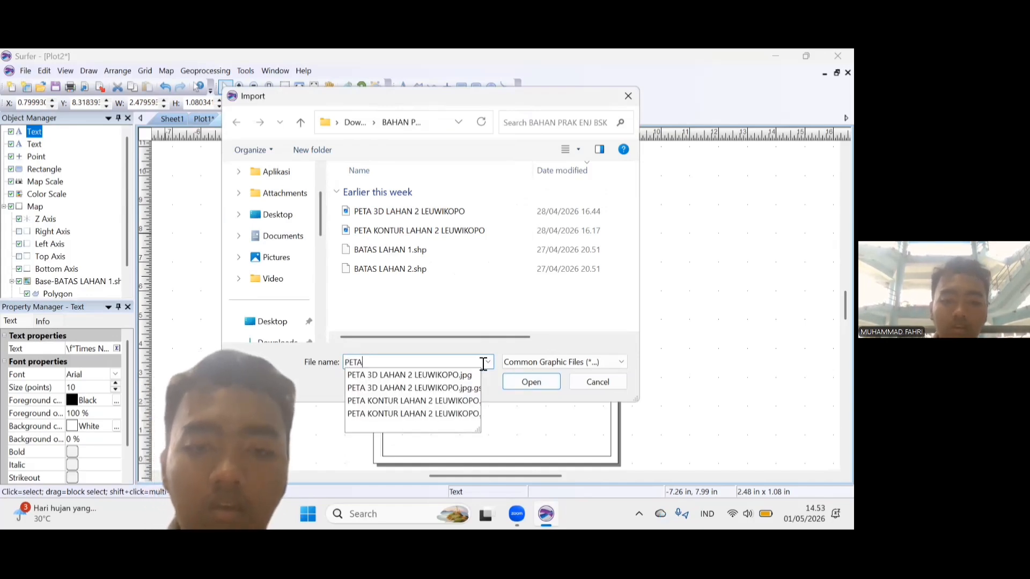
pyautogui.write(' KONTUR LAH')
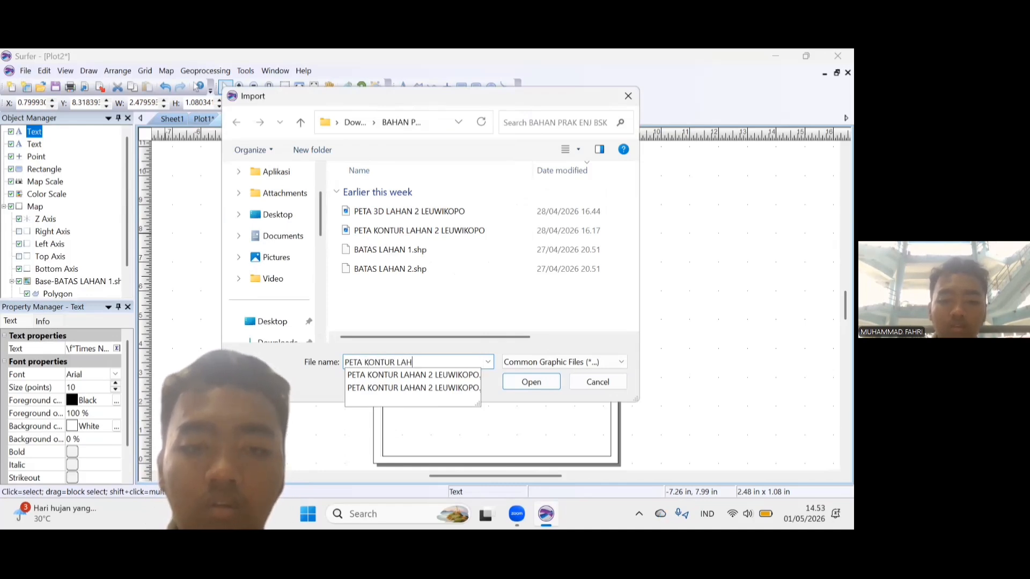
pyautogui.write('AN 2 LEWIKO')
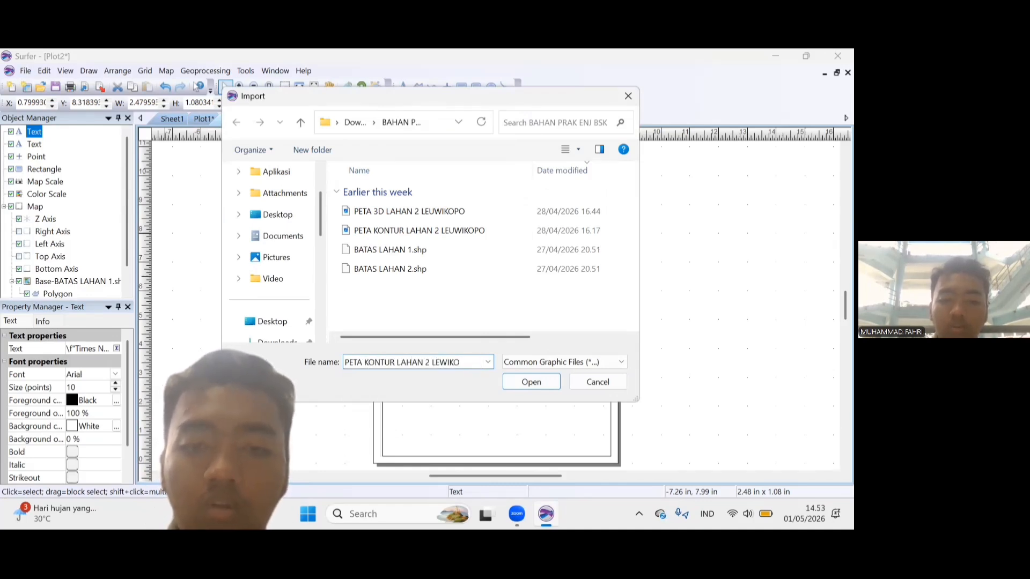
pyautogui.press('BackSpace')
pyautogui.press('BackSpace')
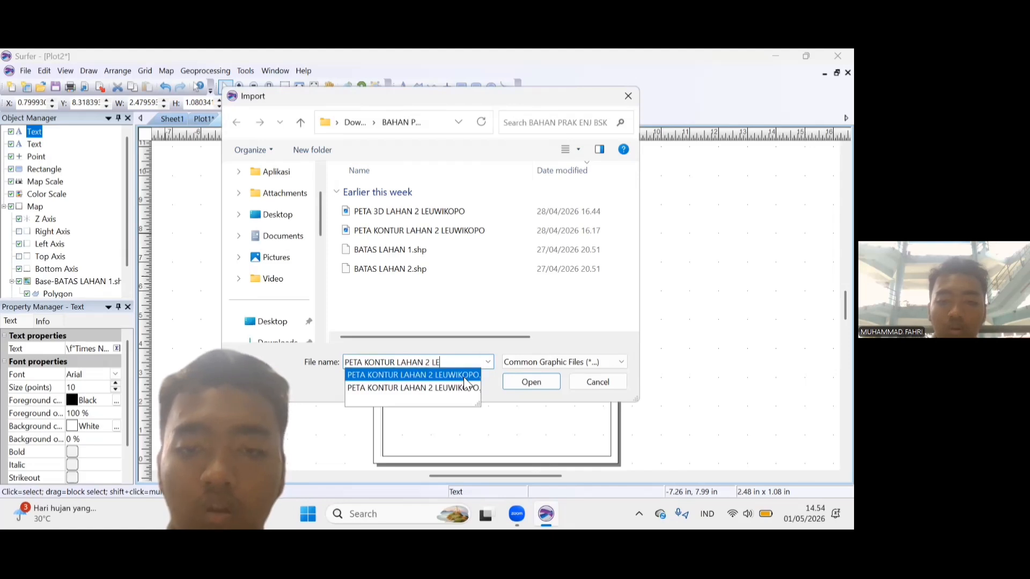
pyautogui.click(464, 378)
pyautogui.click(420, 362)
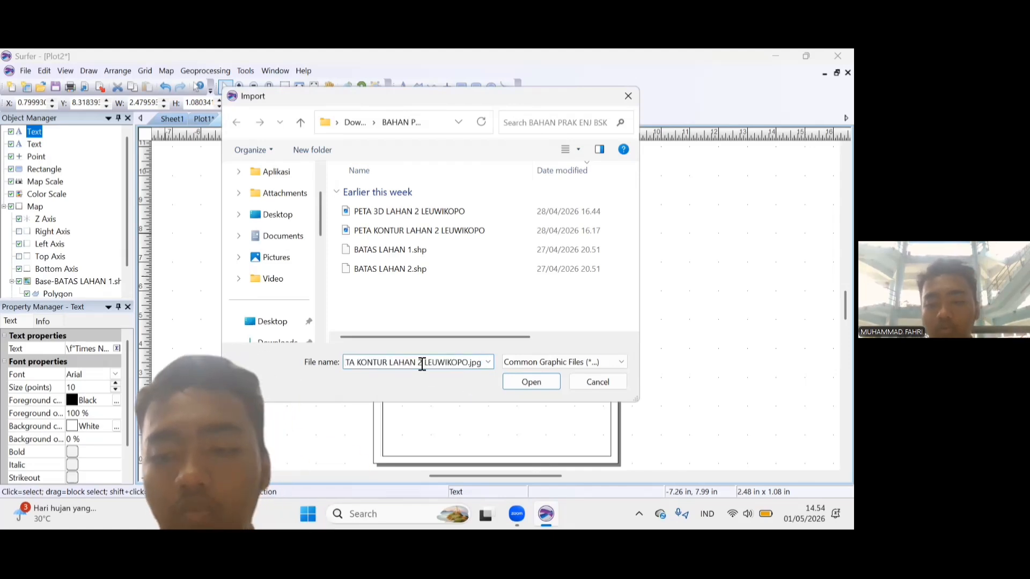
pyautogui.press('BackSpace')
pyautogui.write('1')
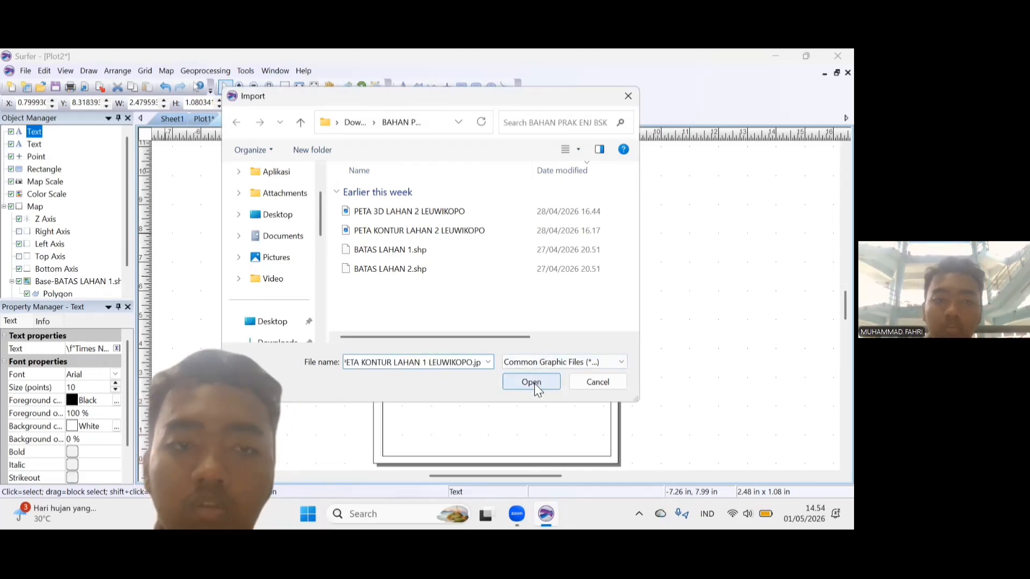
pyautogui.click(543, 361)
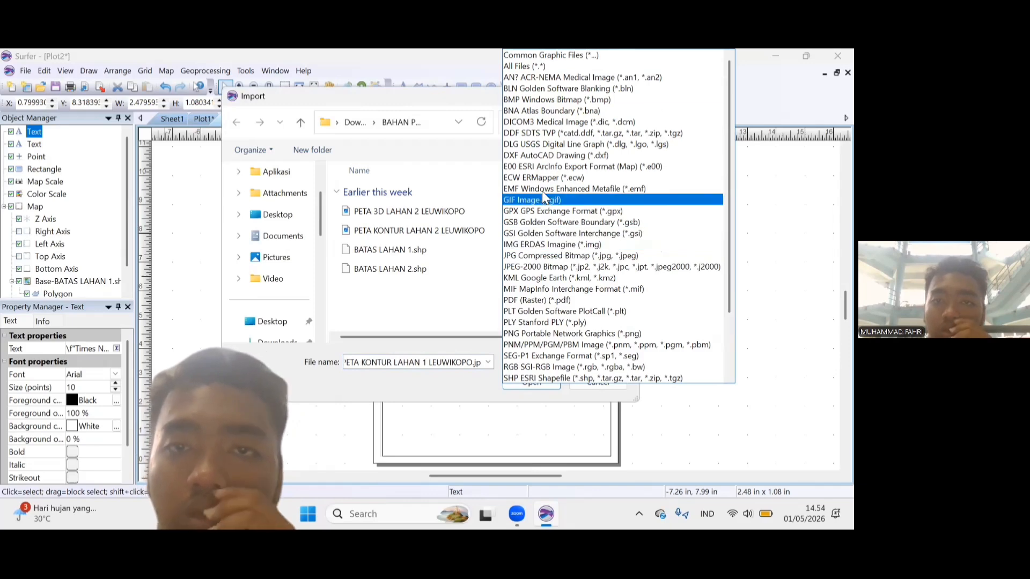
pyautogui.moveTo(730, 191); pyautogui.dragTo(709, 169)
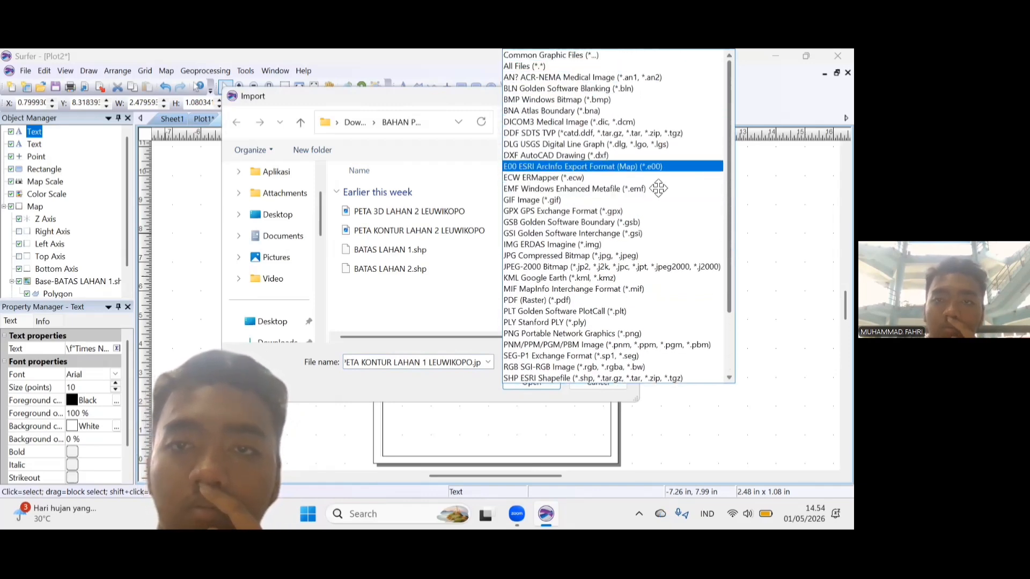
pyautogui.click(625, 98)
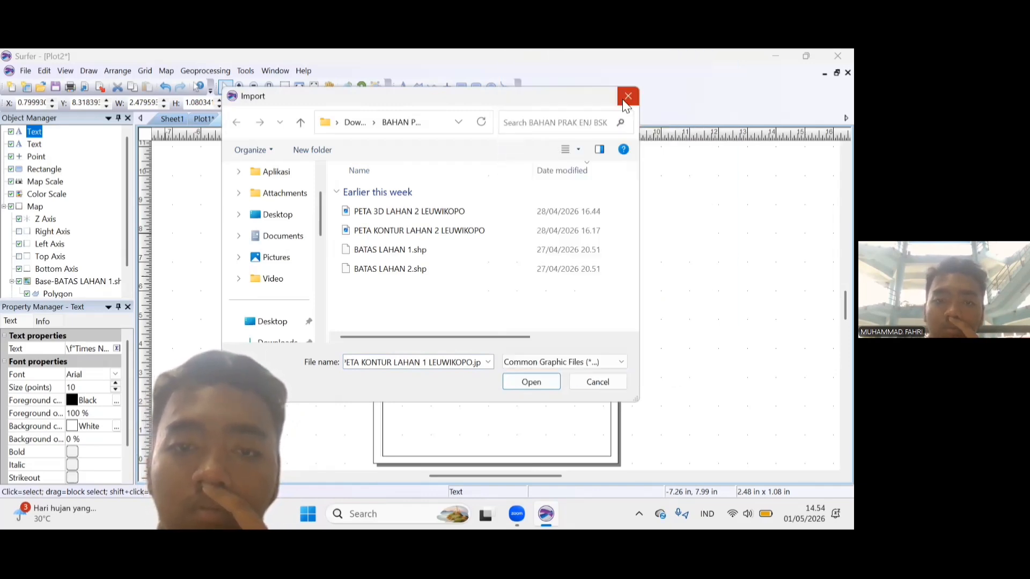
pyautogui.click(520, 378)
pyautogui.press('Return')
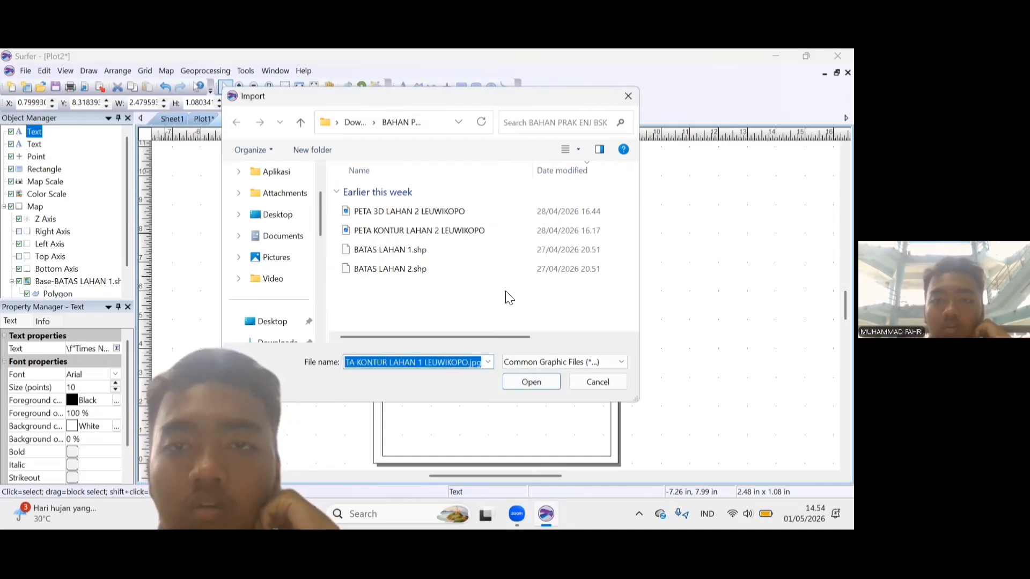
pyautogui.click(625, 96)
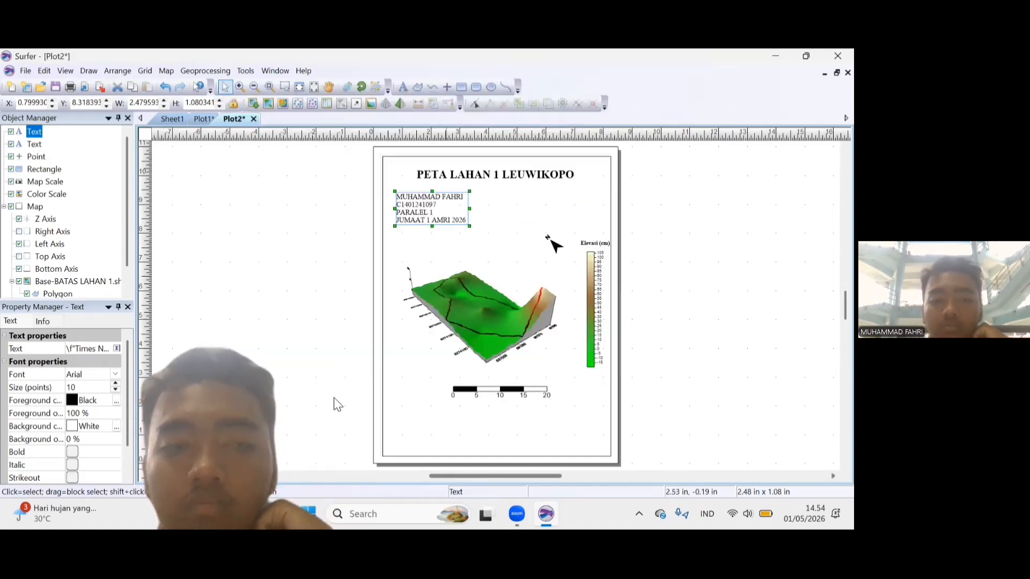
# Export the 3D map layout as a JPG image named PETA KONTUR LAHAN 1 LEUWIKOPO, accepting the offered size and color options.
pyautogui.click(26, 71)
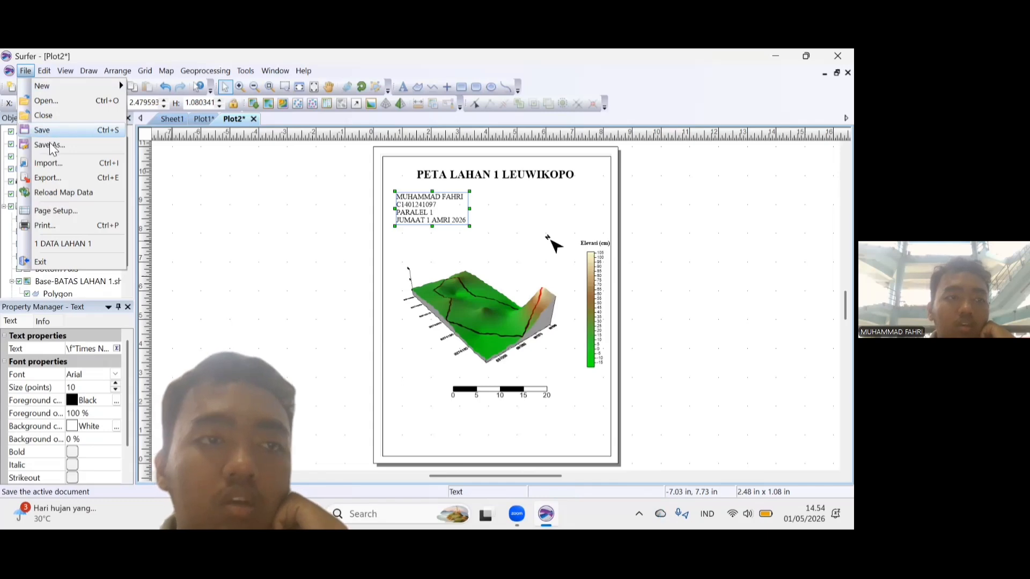
pyautogui.click(59, 178)
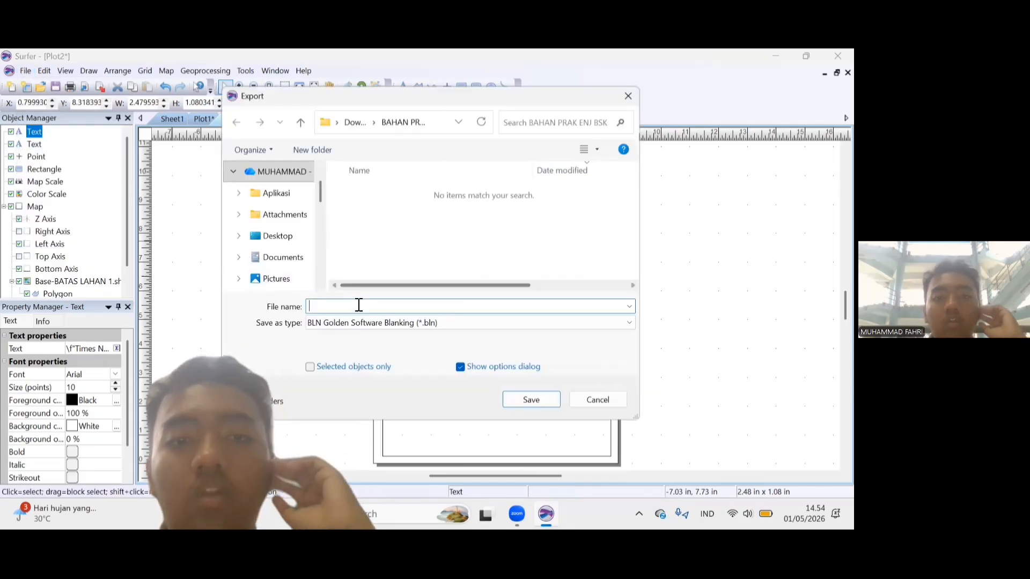
pyautogui.write('P')
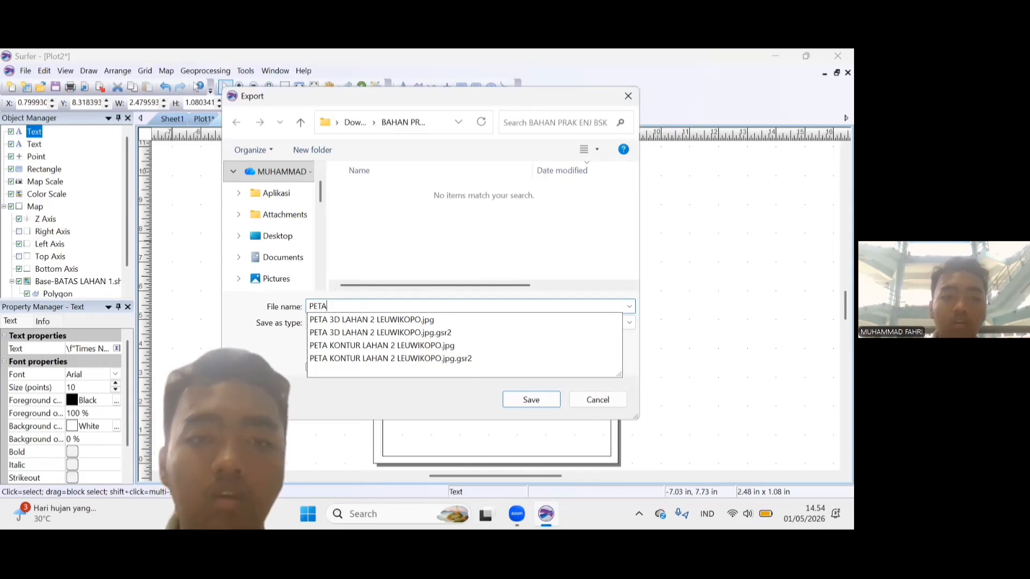
pyautogui.write('ETA')
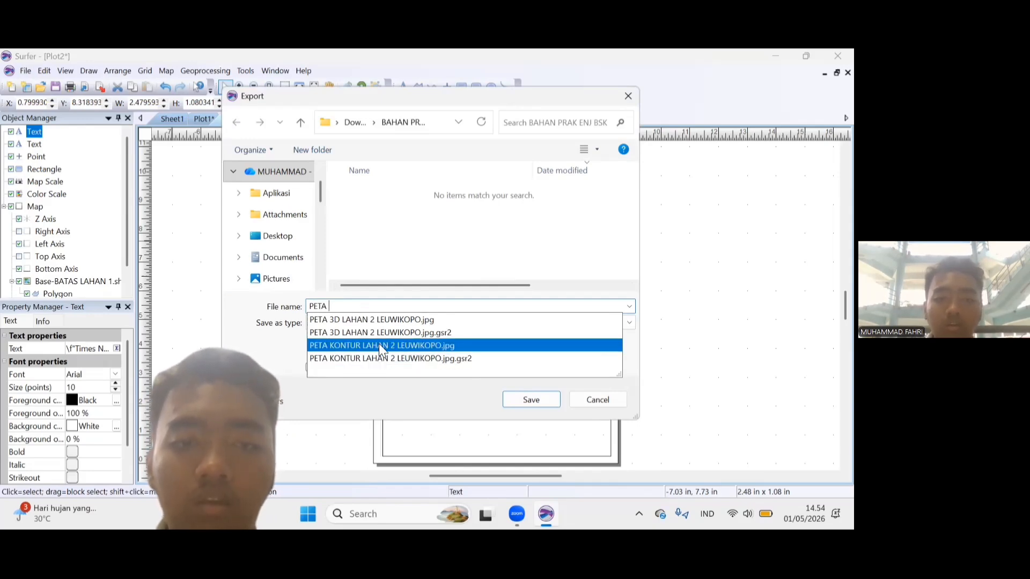
pyautogui.click(378, 344)
pyautogui.click(396, 309)
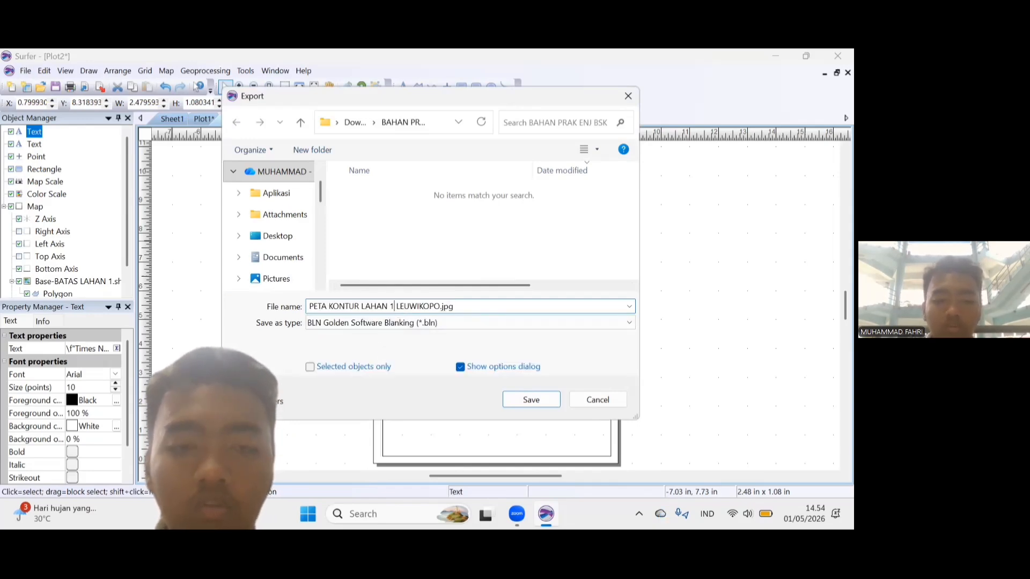
pyautogui.click(436, 324)
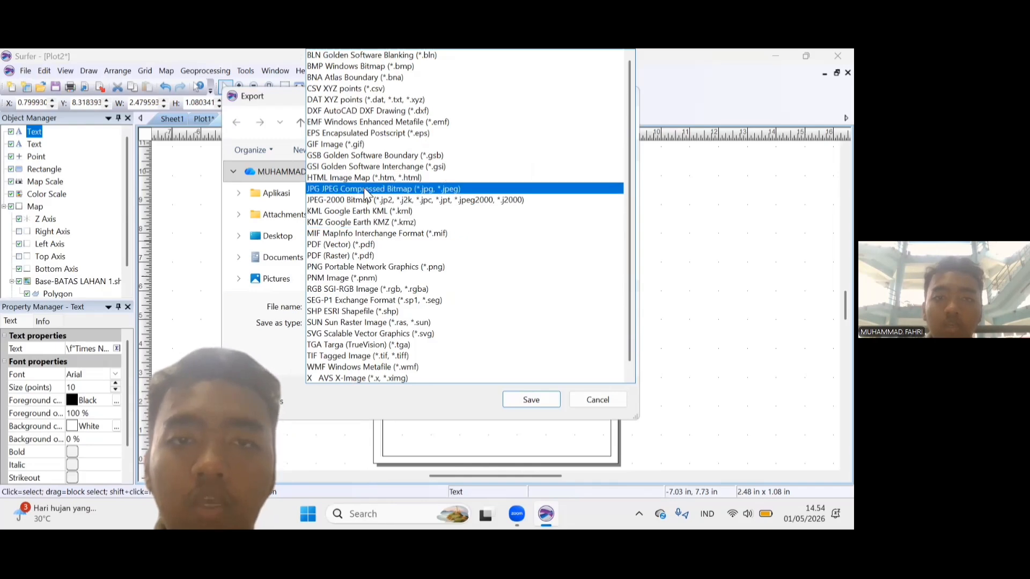
pyautogui.click(364, 189)
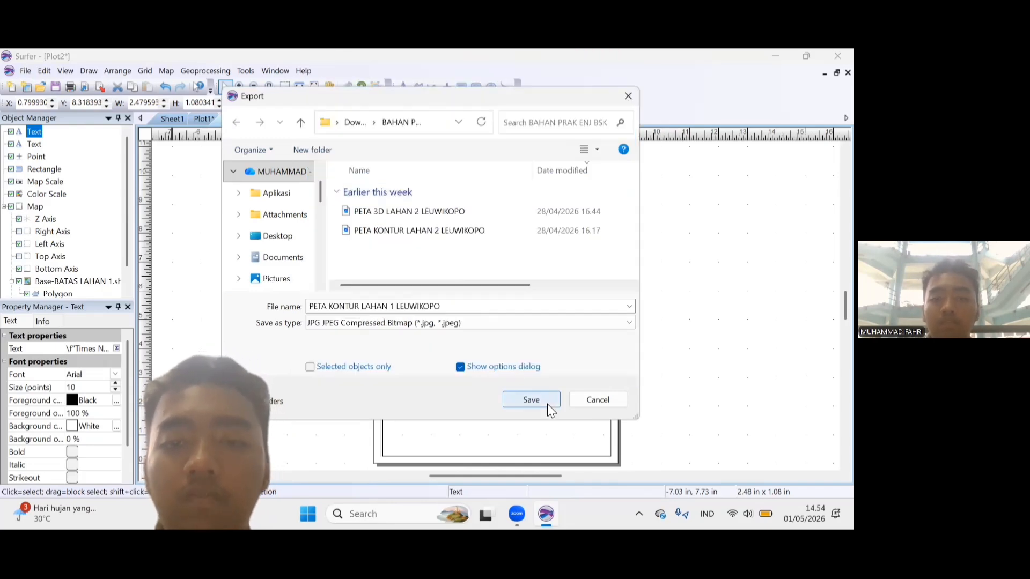
pyautogui.click(547, 402)
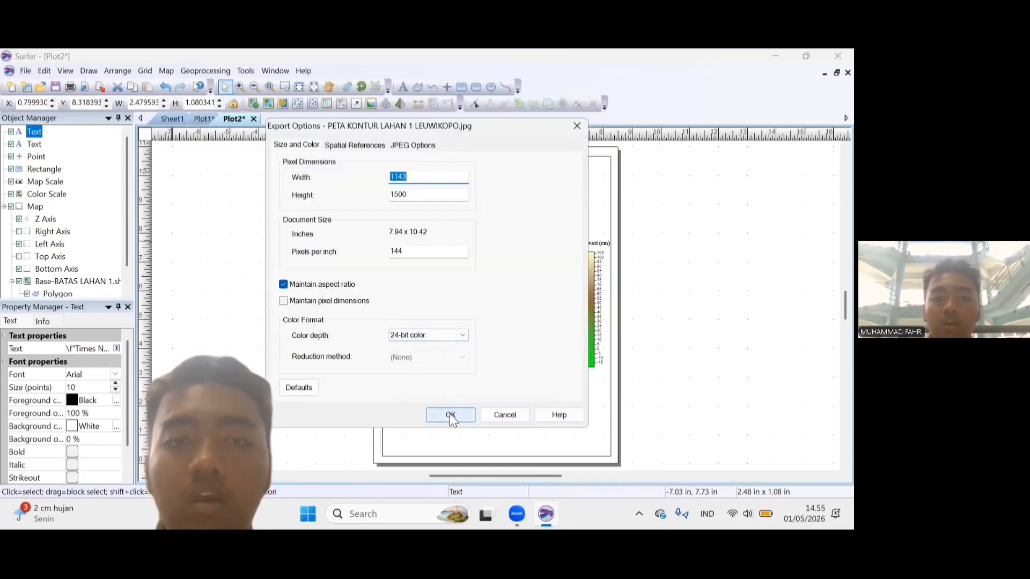
pyautogui.click(450, 416)
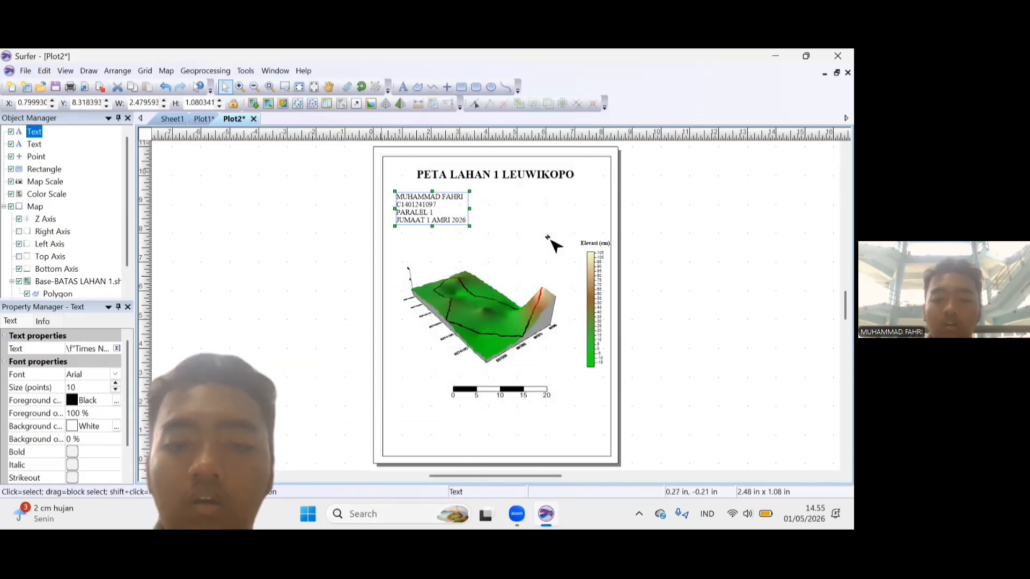
# Switch to File Explorer, open the exported PETA KONTUR LAHAN 1 LEUWIKOPO image to check it, view the next image, and minimise the viewer.
pyautogui.press('super')
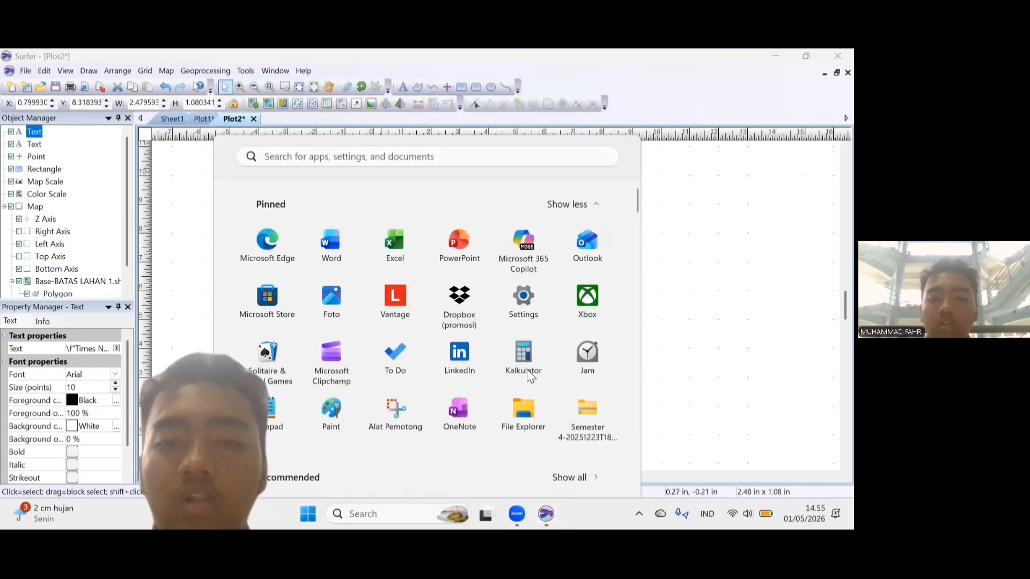
pyautogui.click(526, 370)
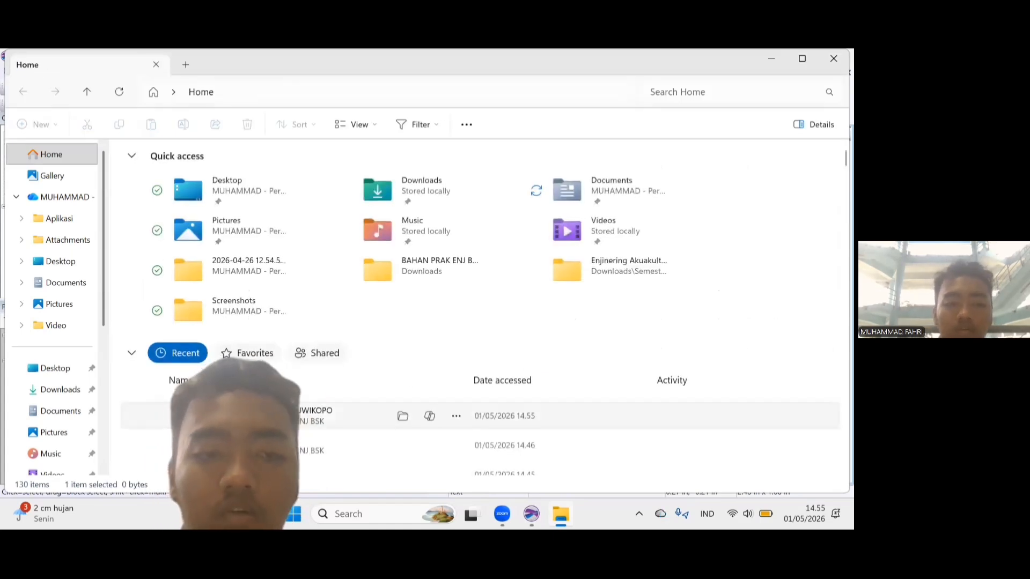
pyautogui.click(268, 420)
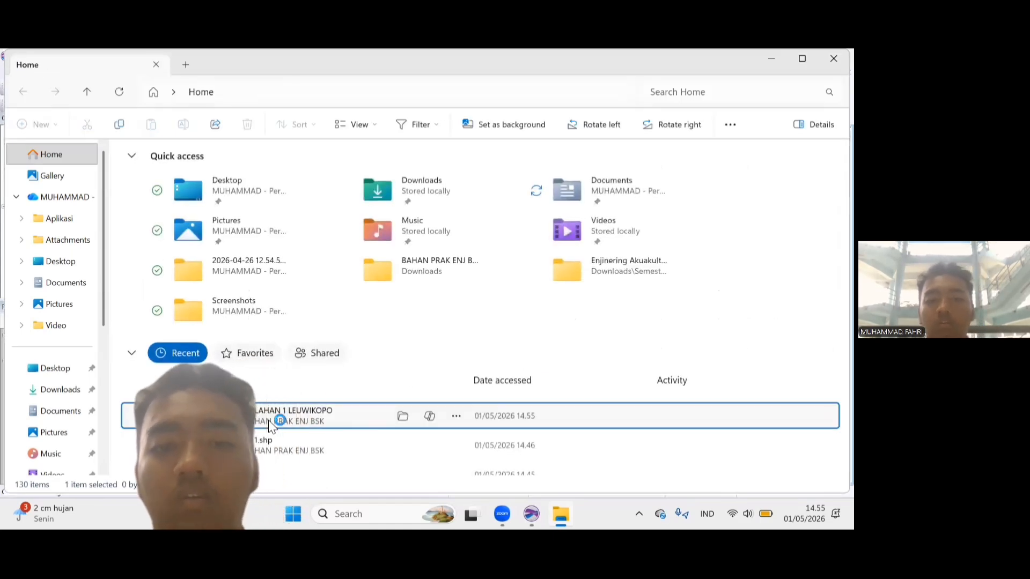
pyautogui.doubleClick(268, 420)
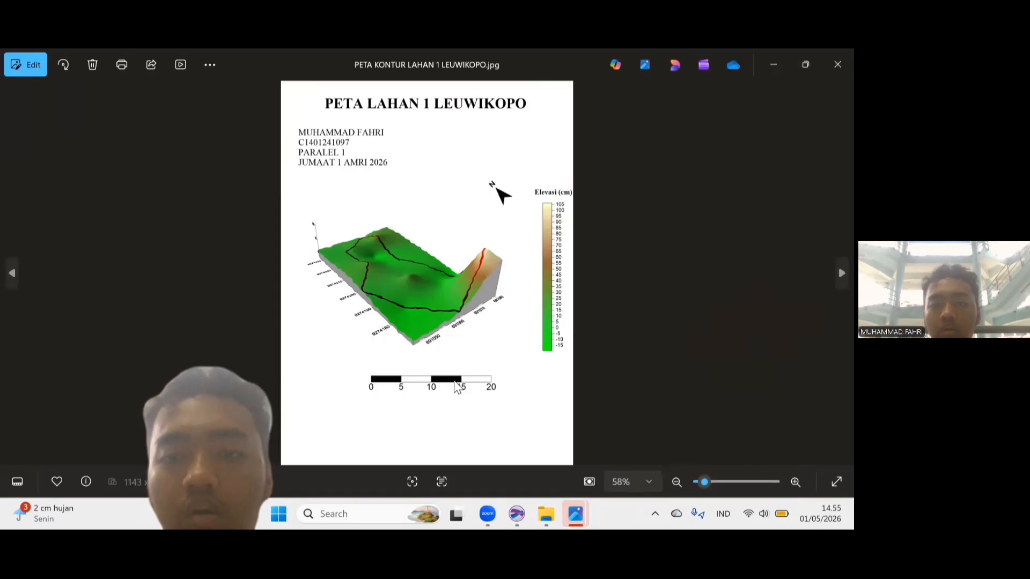
pyautogui.click(837, 274)
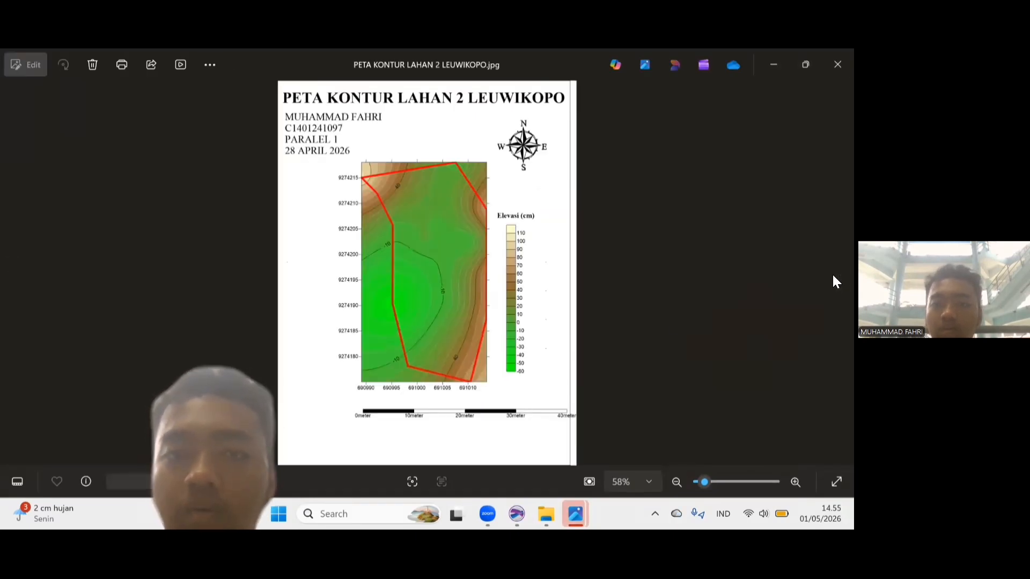
pyautogui.click(767, 65)
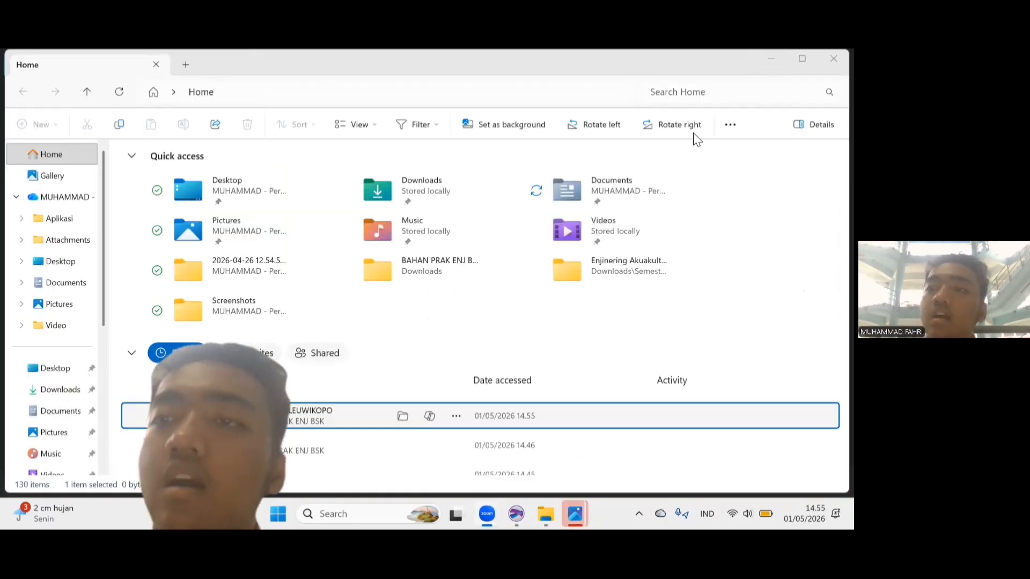